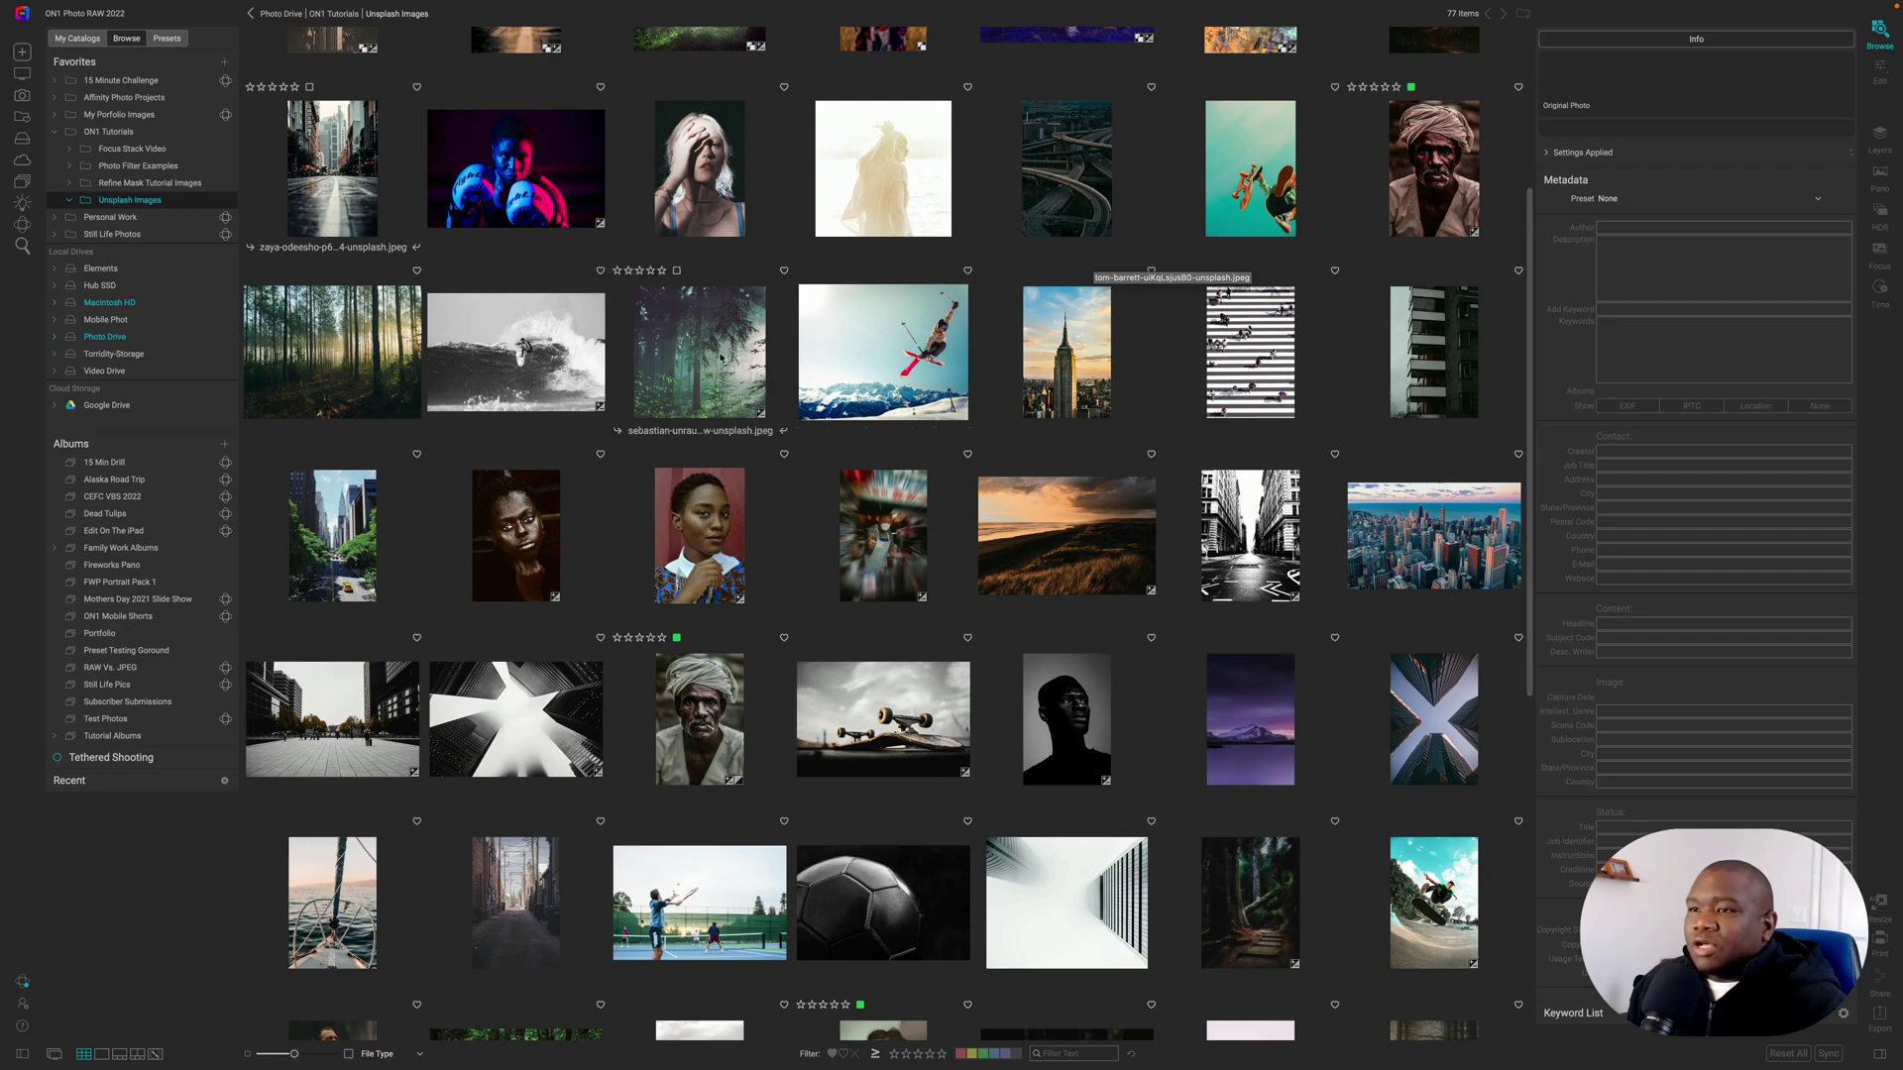
- Select the misty forest, teal-background and motion-blurred portrait photos, then hide and restore the sidebar
scroll(1103, 482, "down", 5)
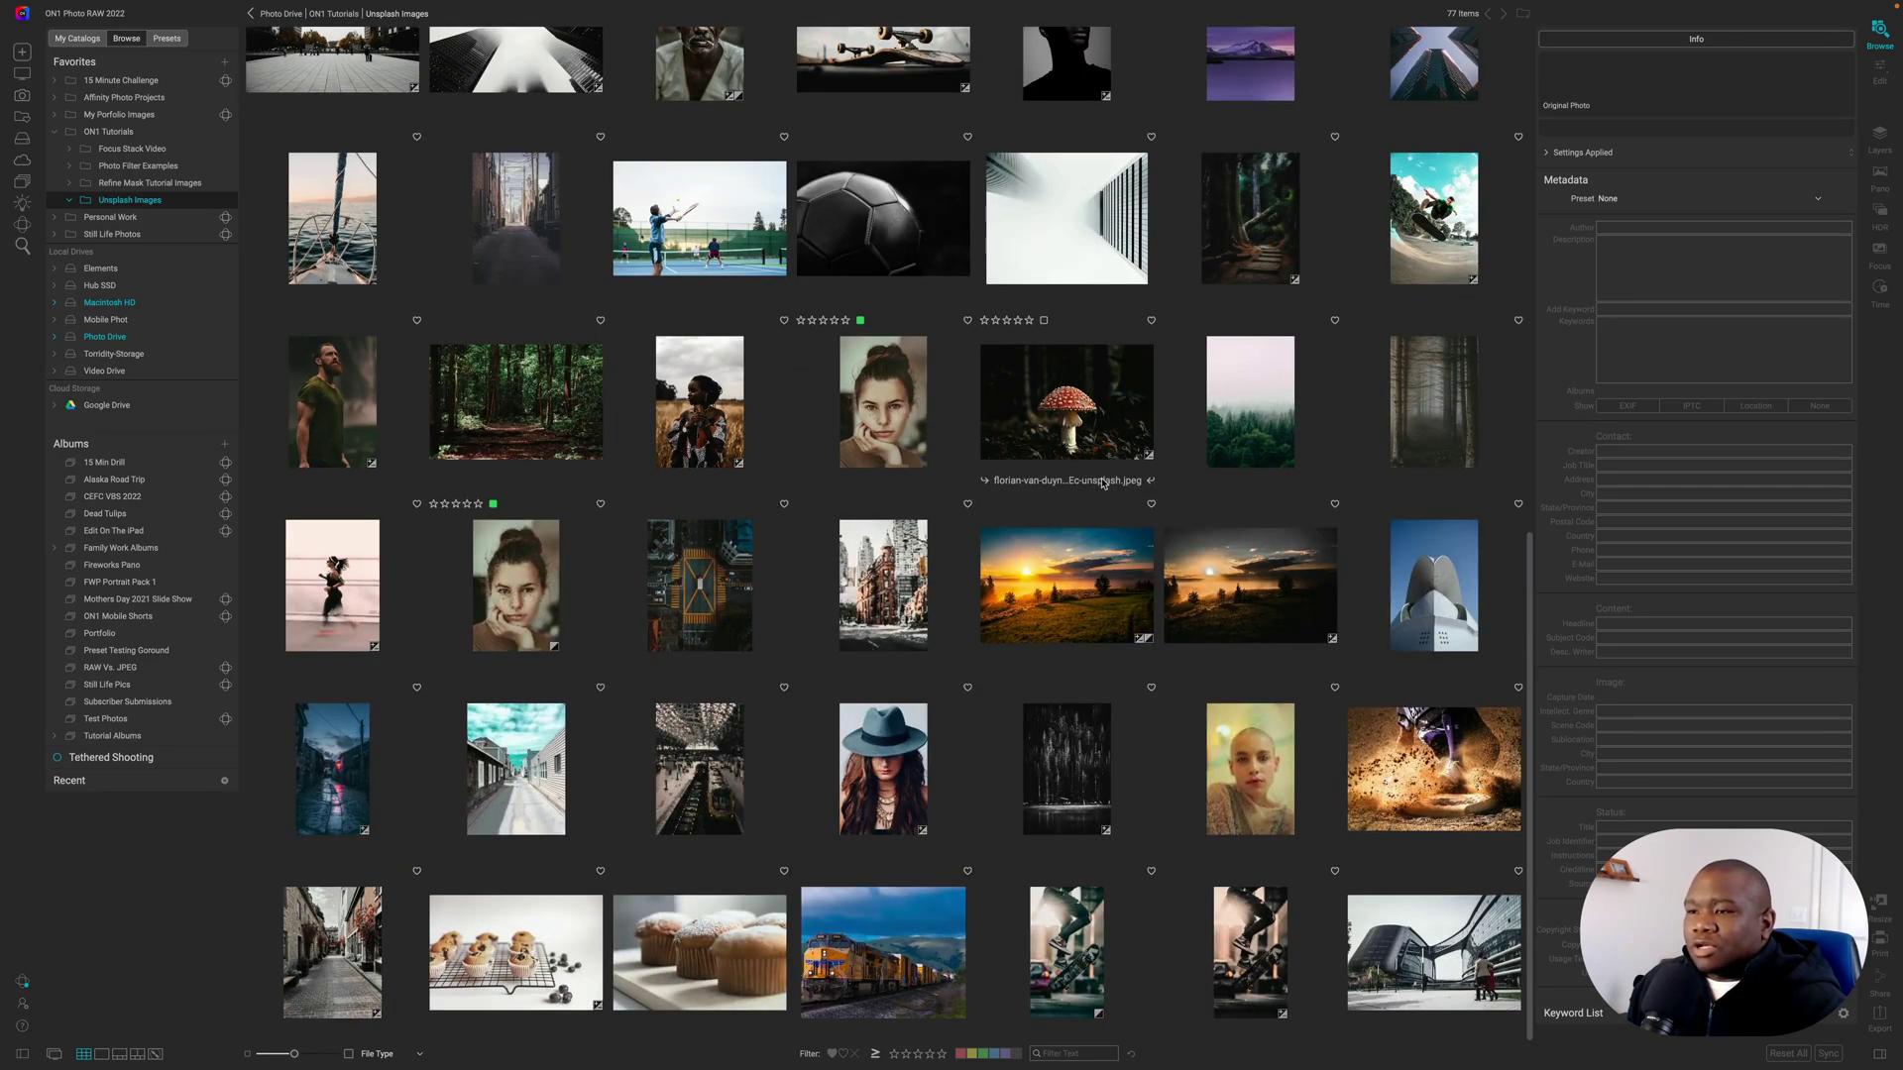
scroll(1103, 482, "up", 5)
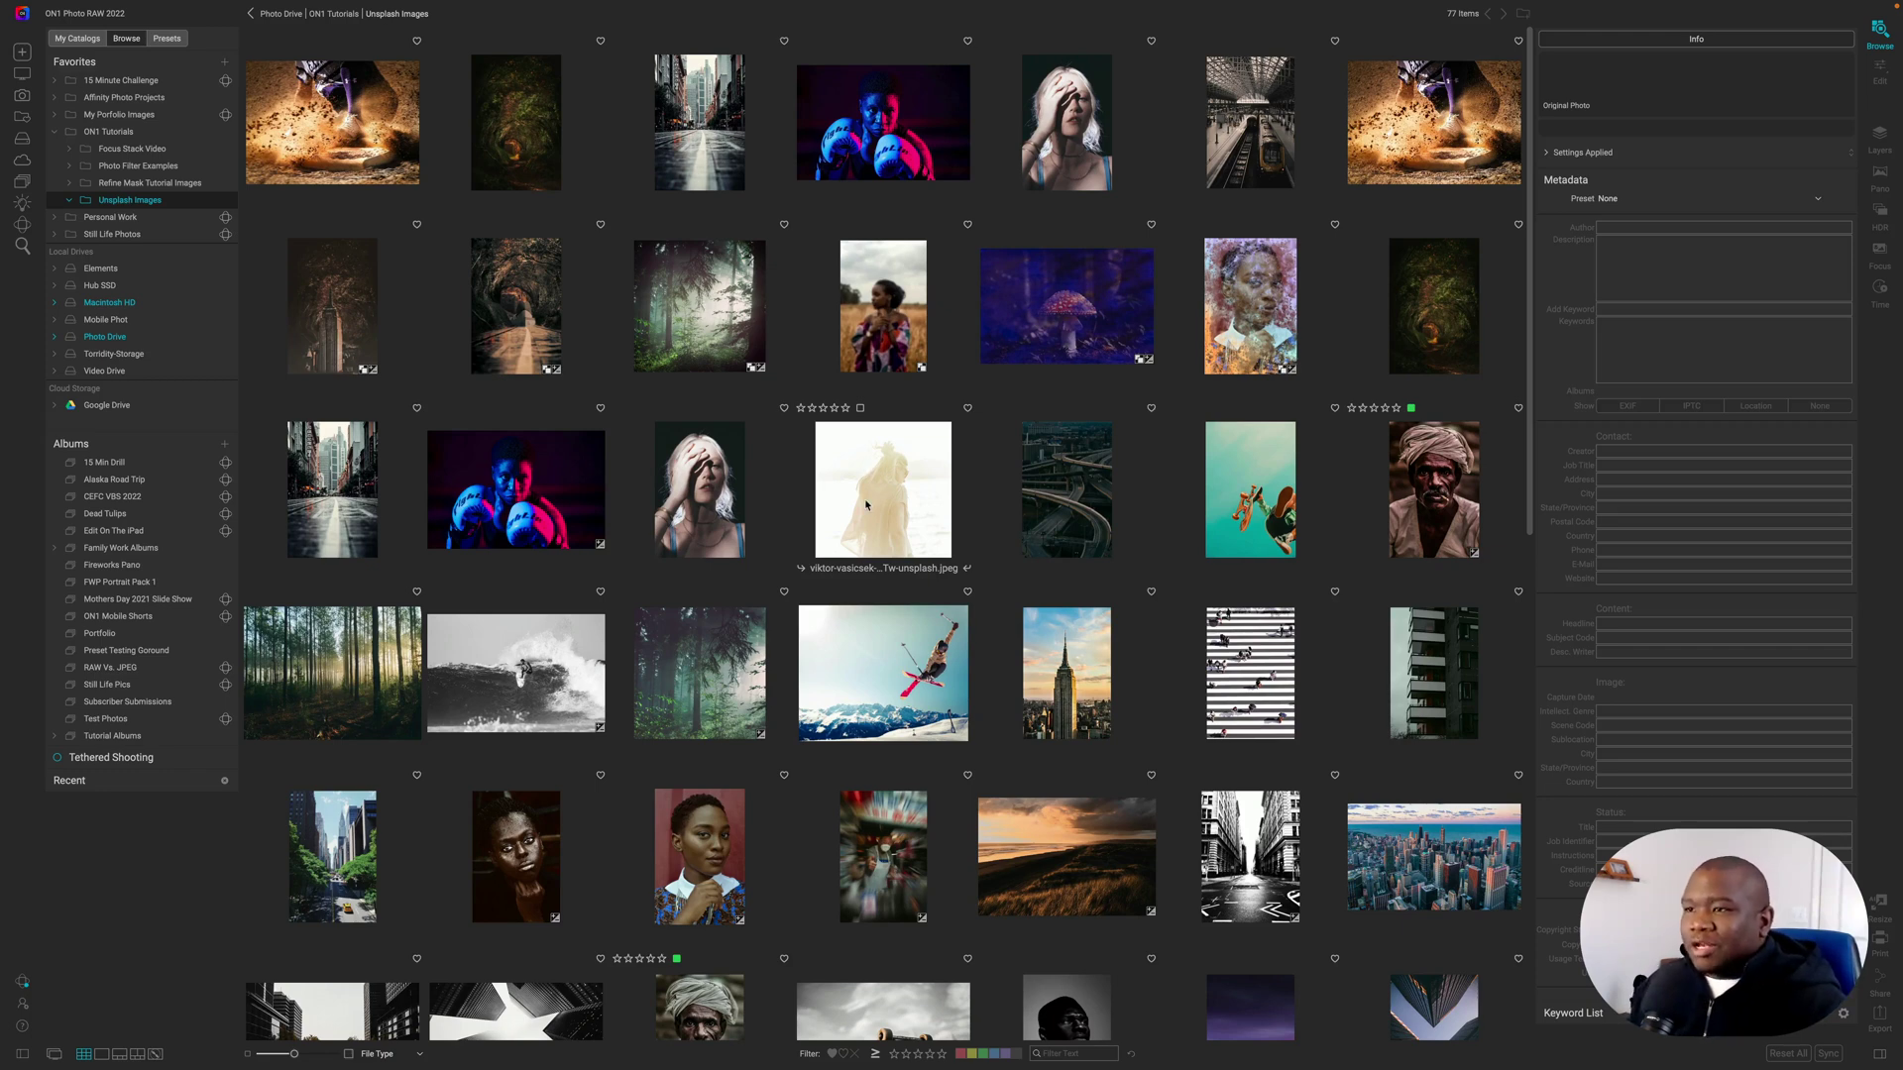
left_click(707, 309)
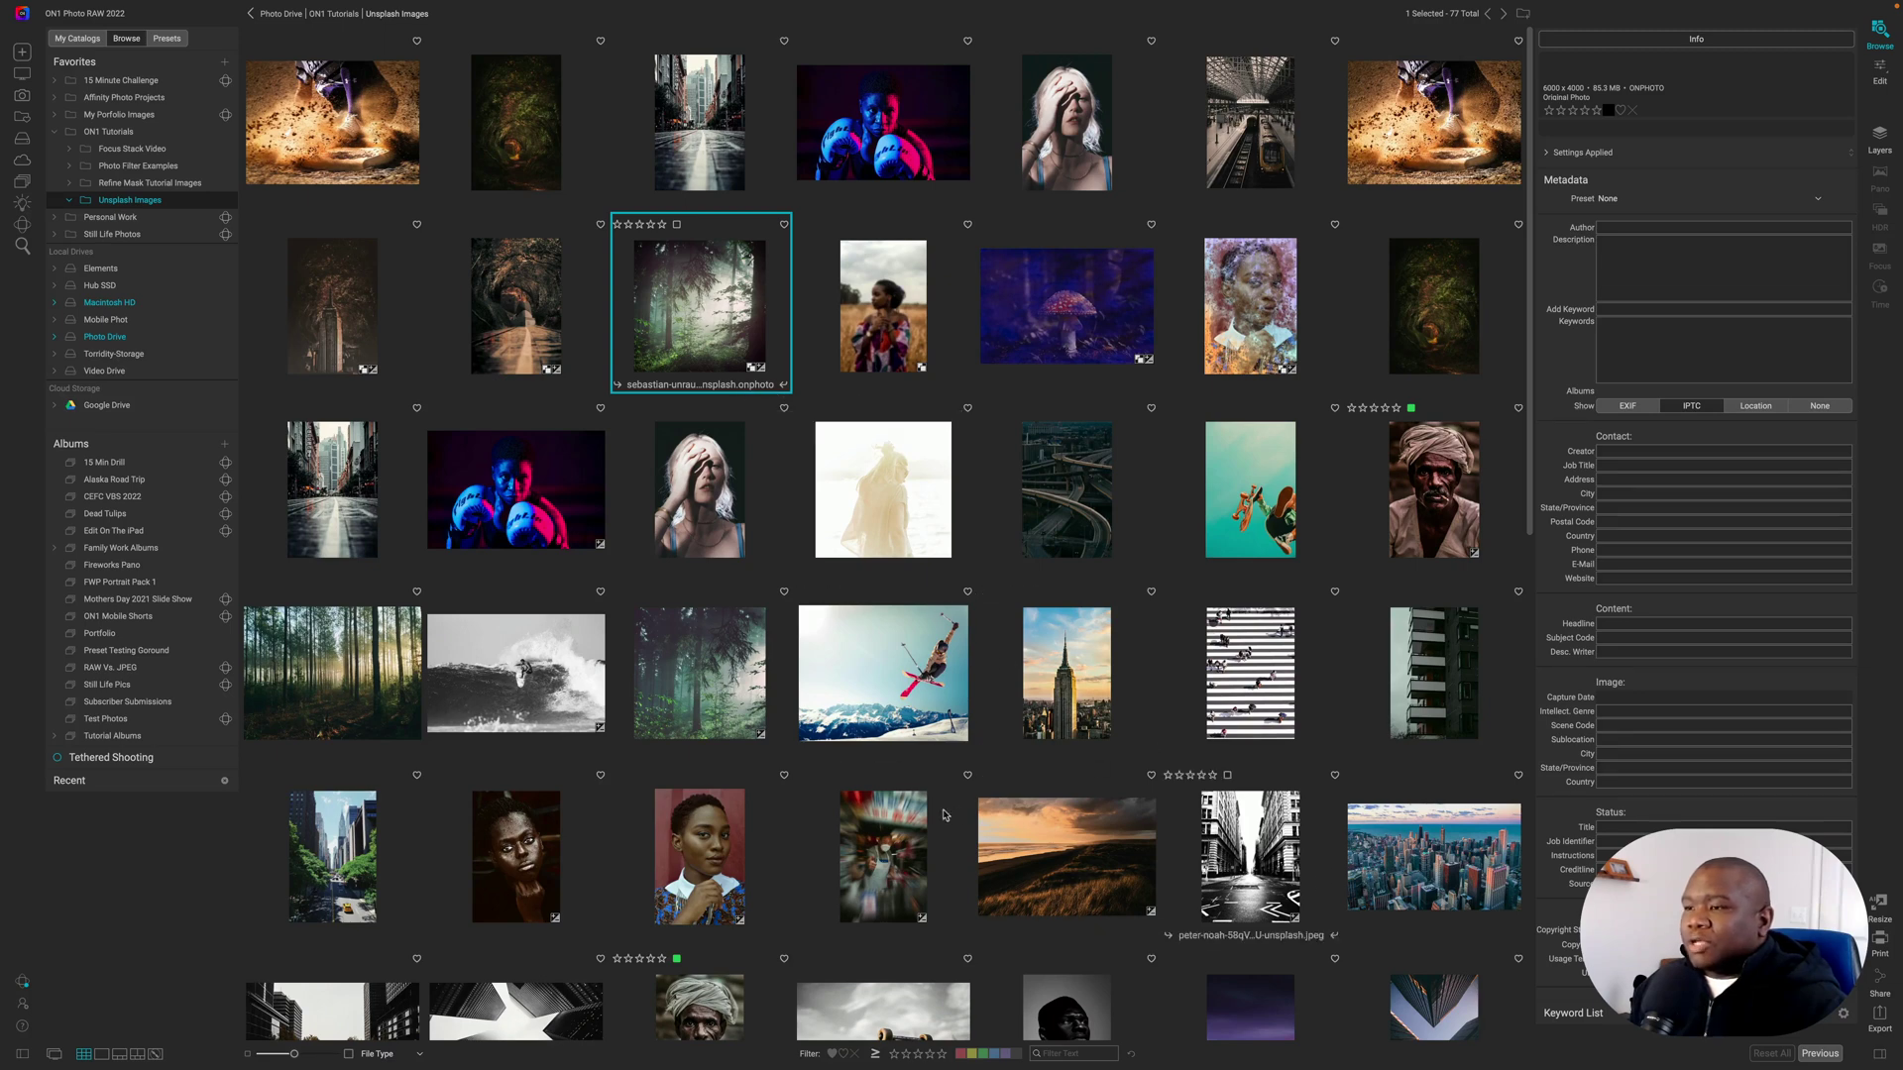
left_click(1251, 490, "super")
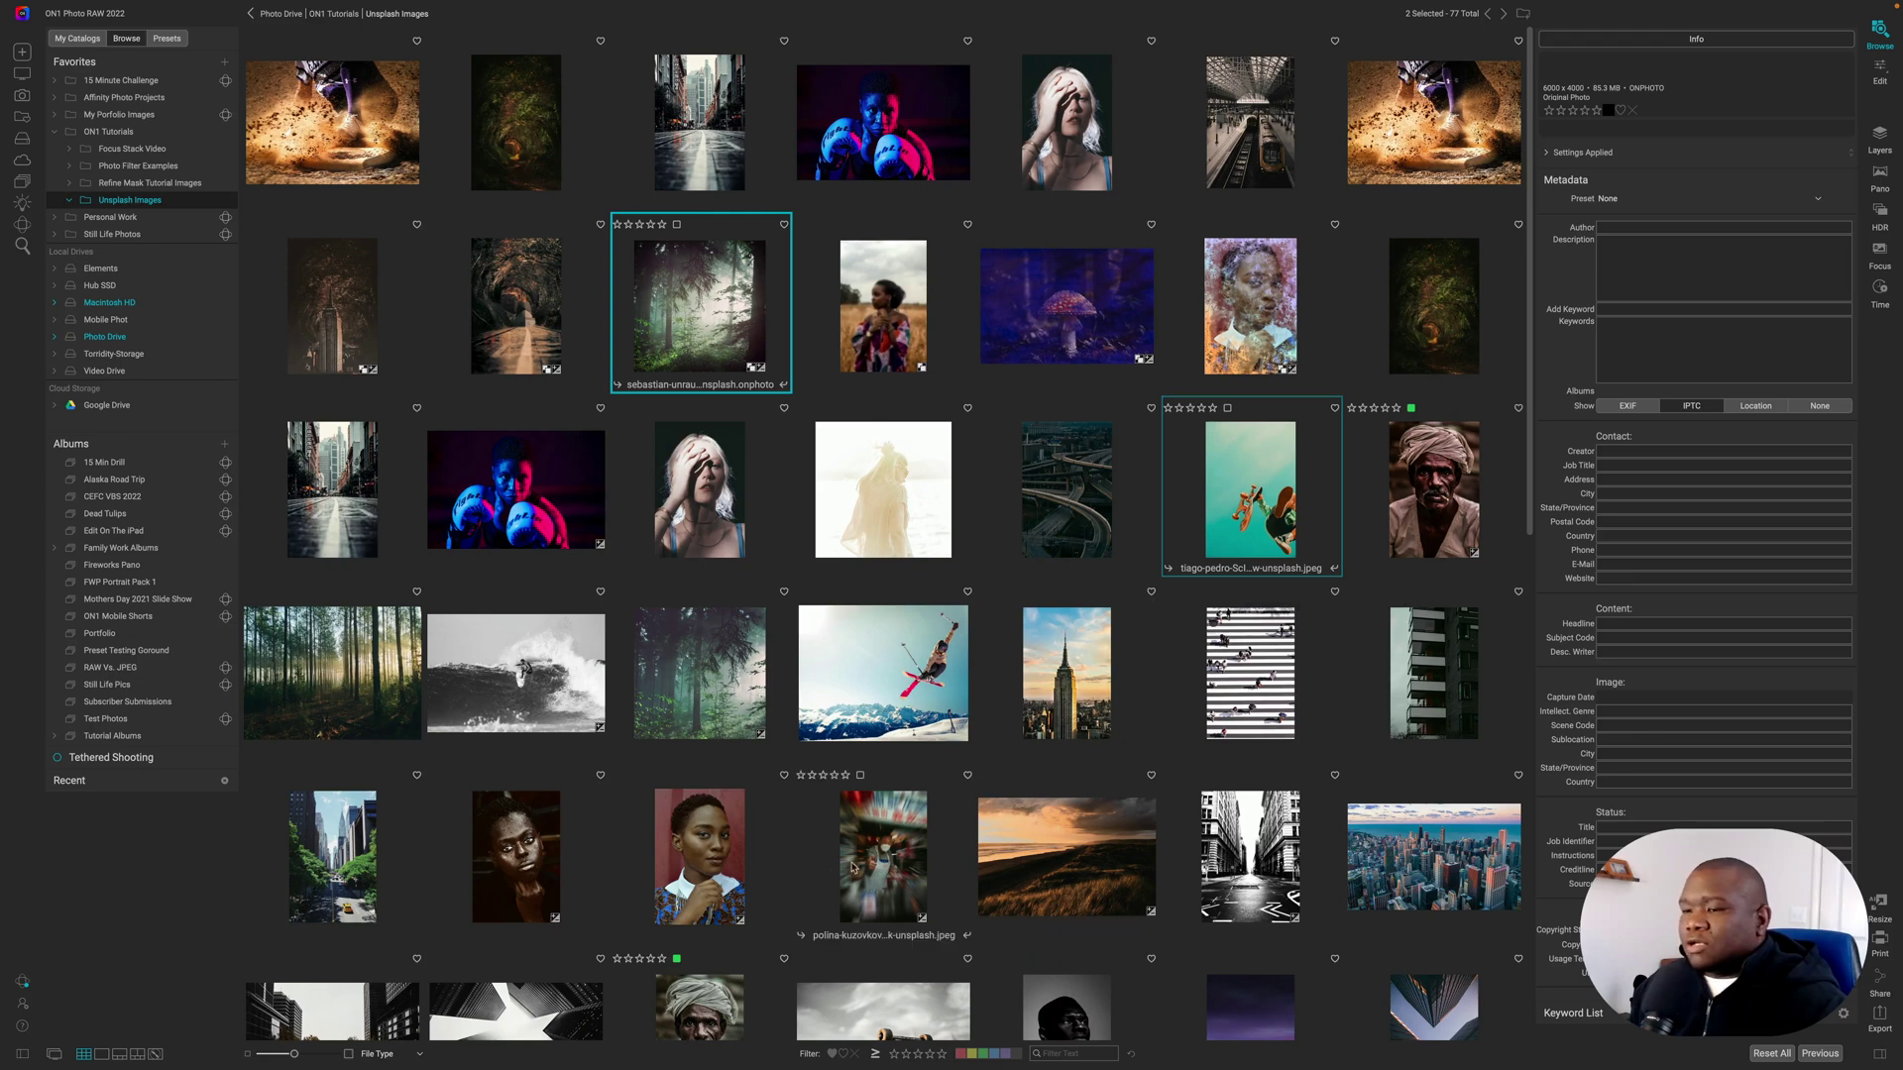
left_click(968, 882, "super")
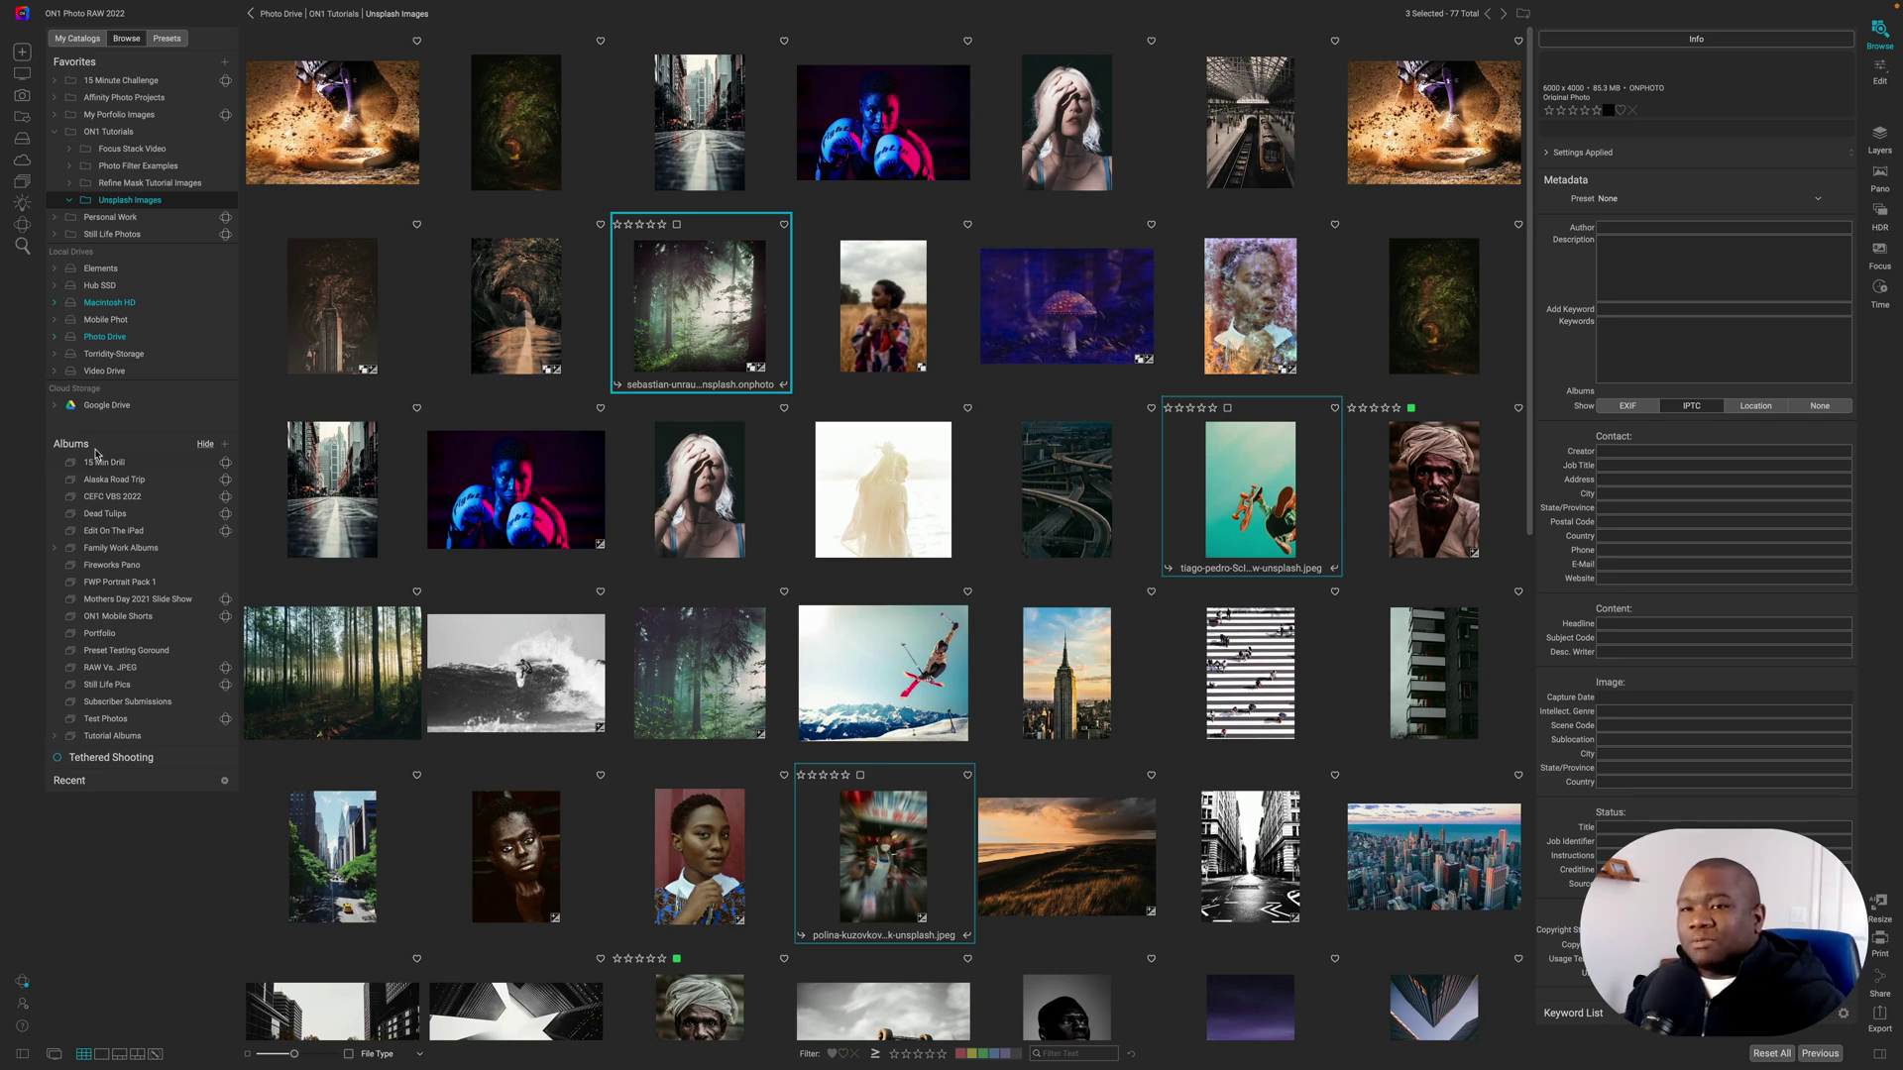
left_click(23, 1057)
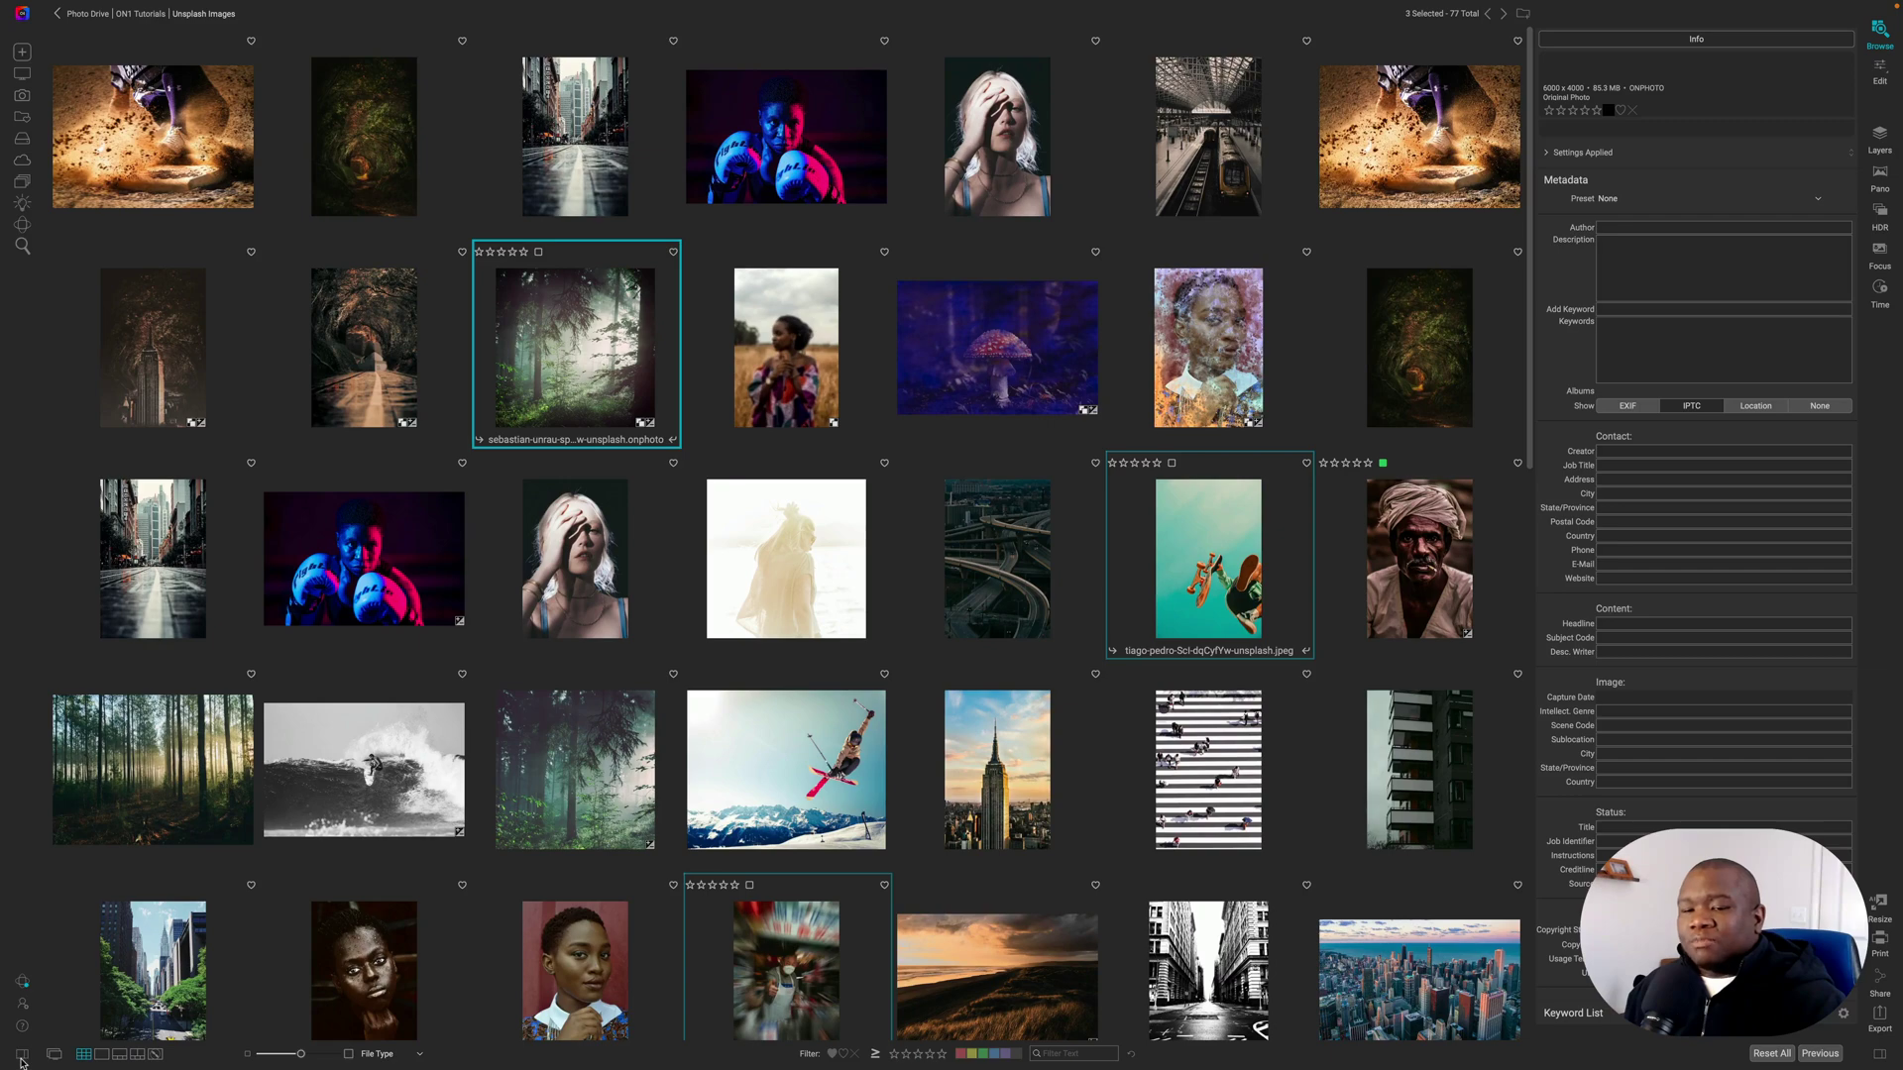
left_click(22, 1056)
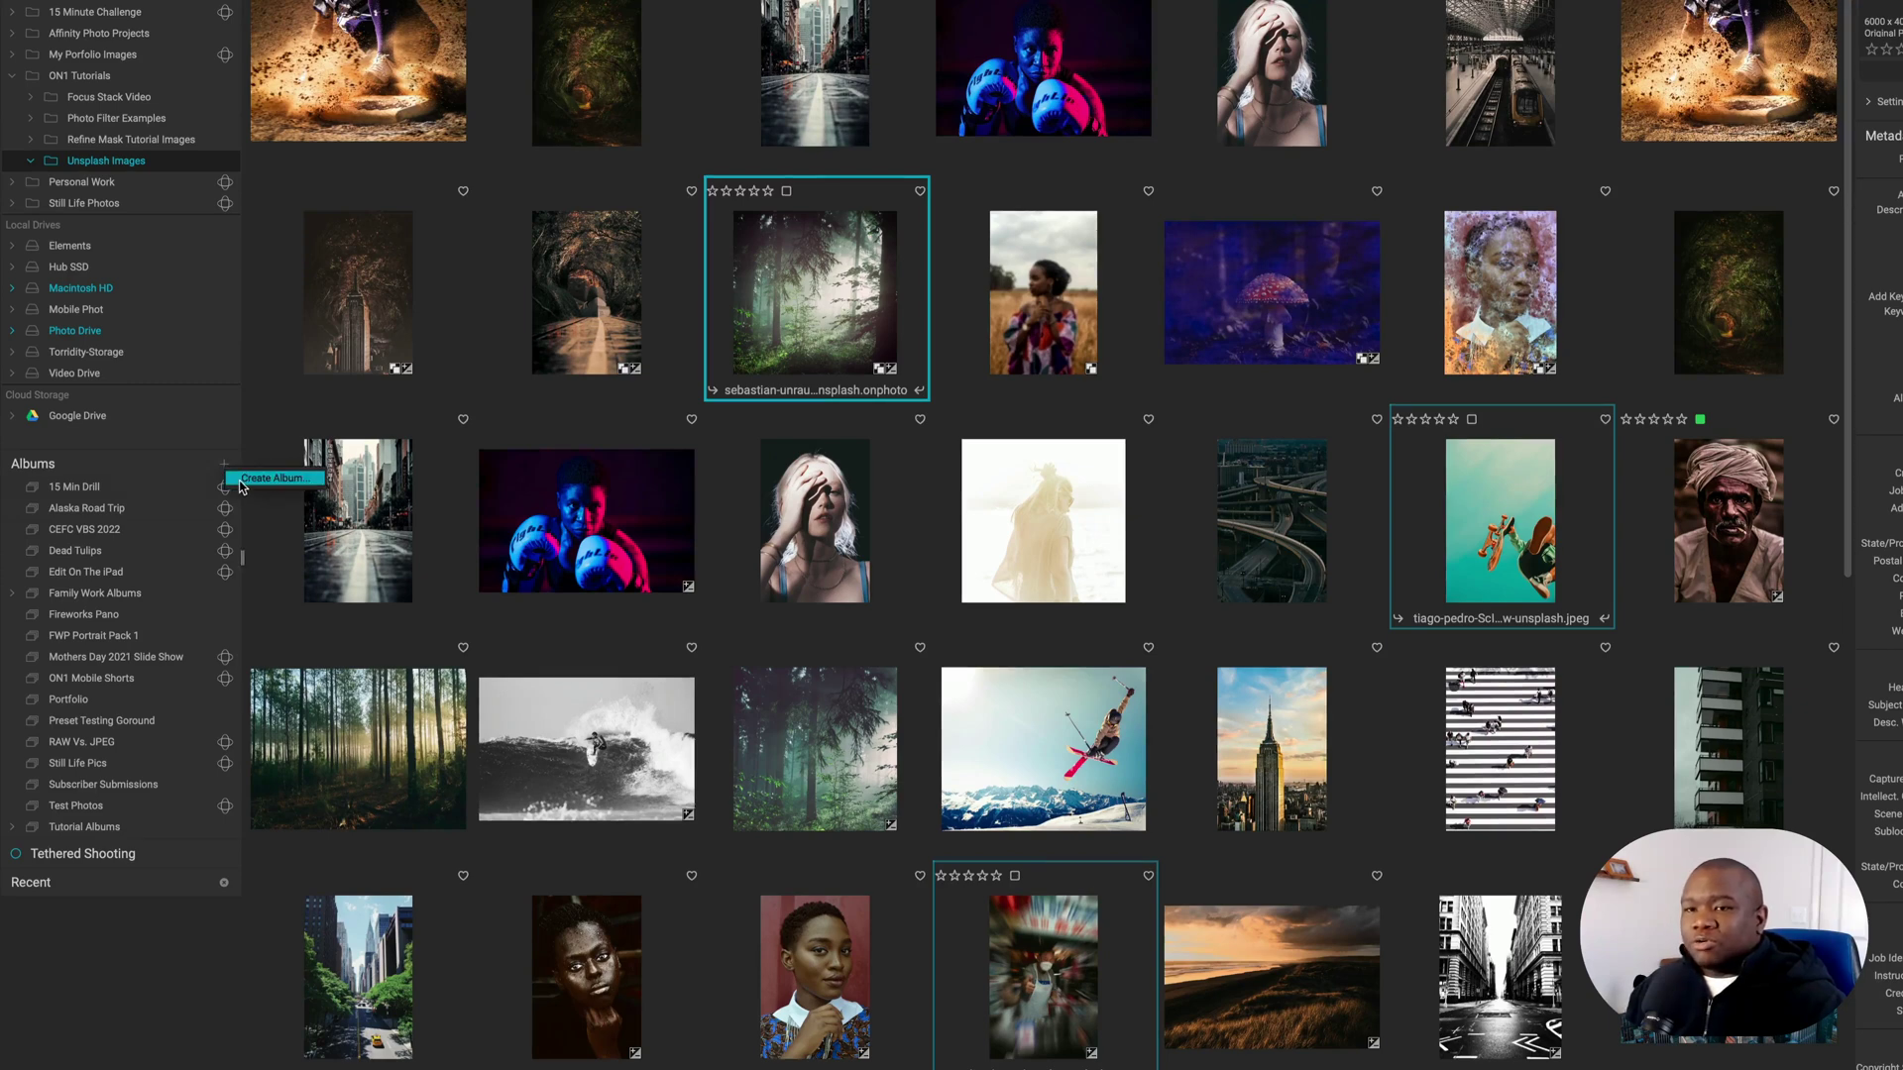
- Start a new album named 'Album Tut' with Add selected items ticked
left_click(244, 481)
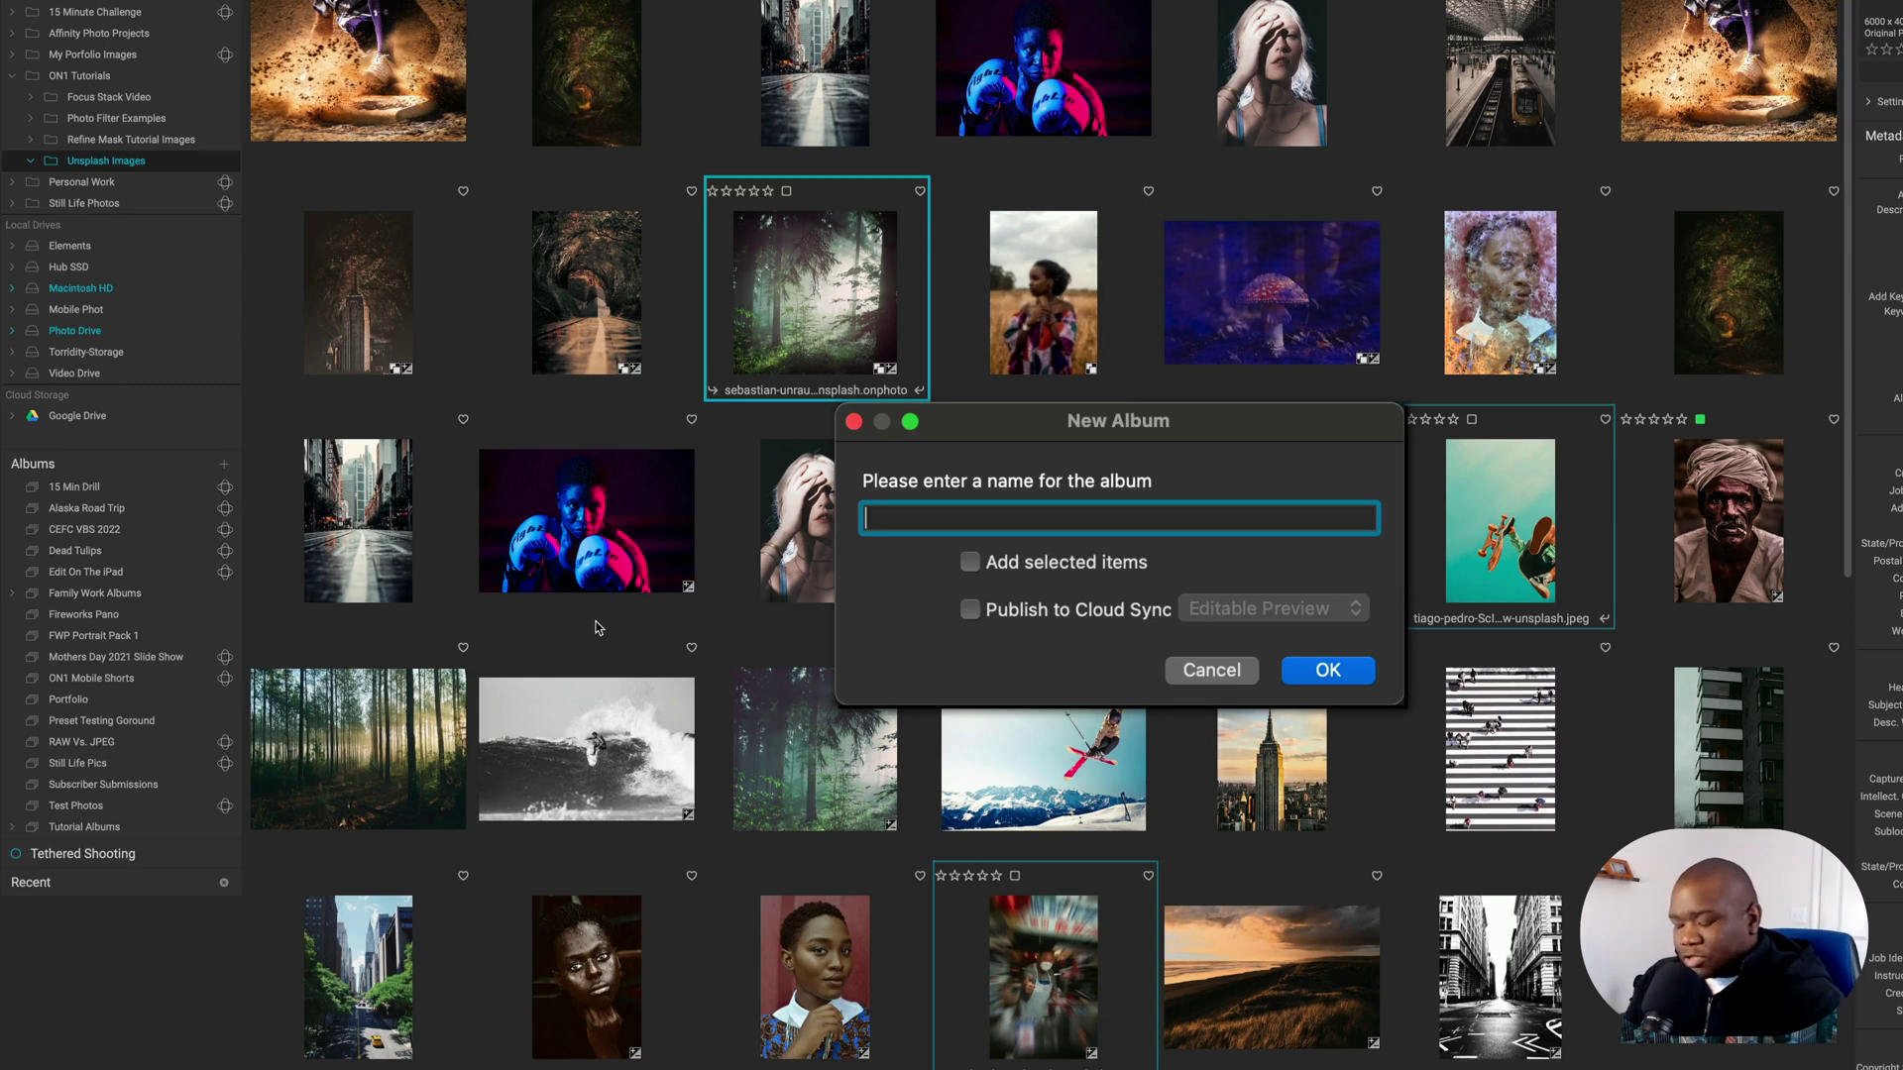
type("A")
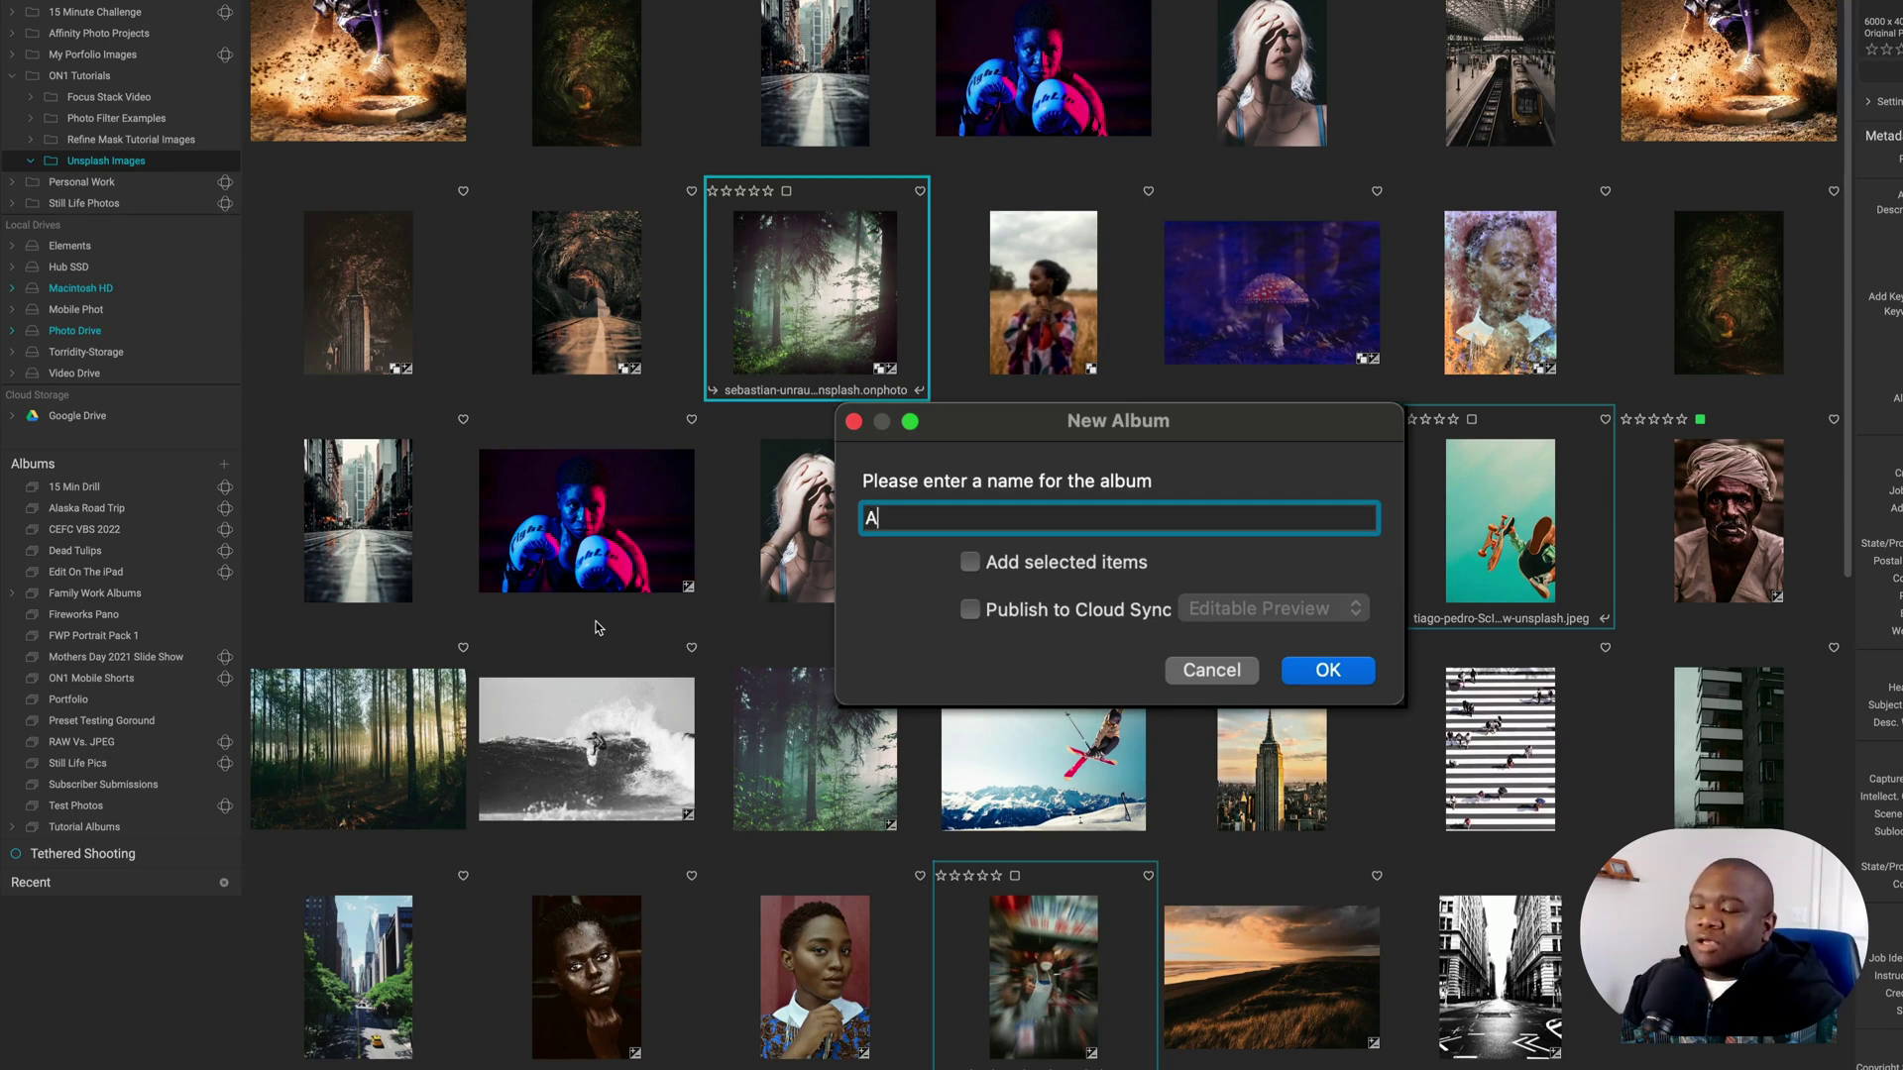
type("l")
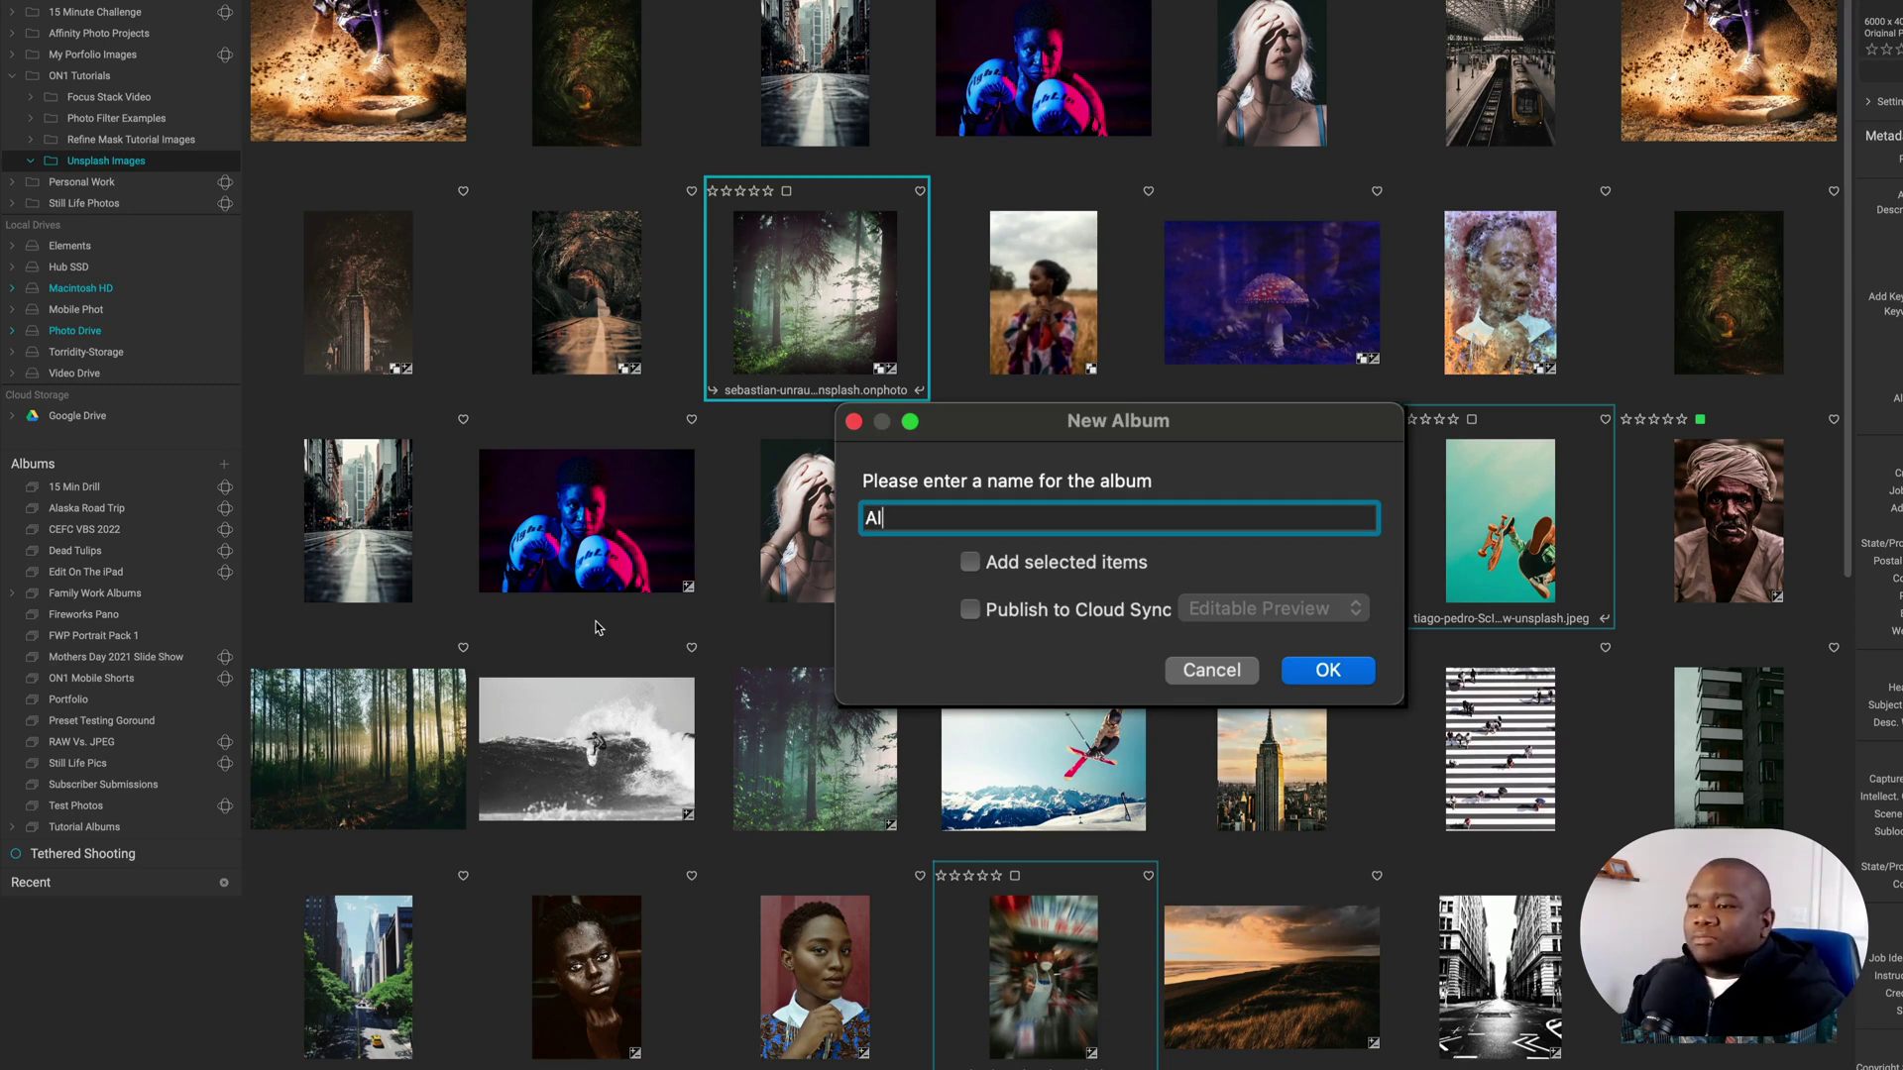
type("bum Tu")
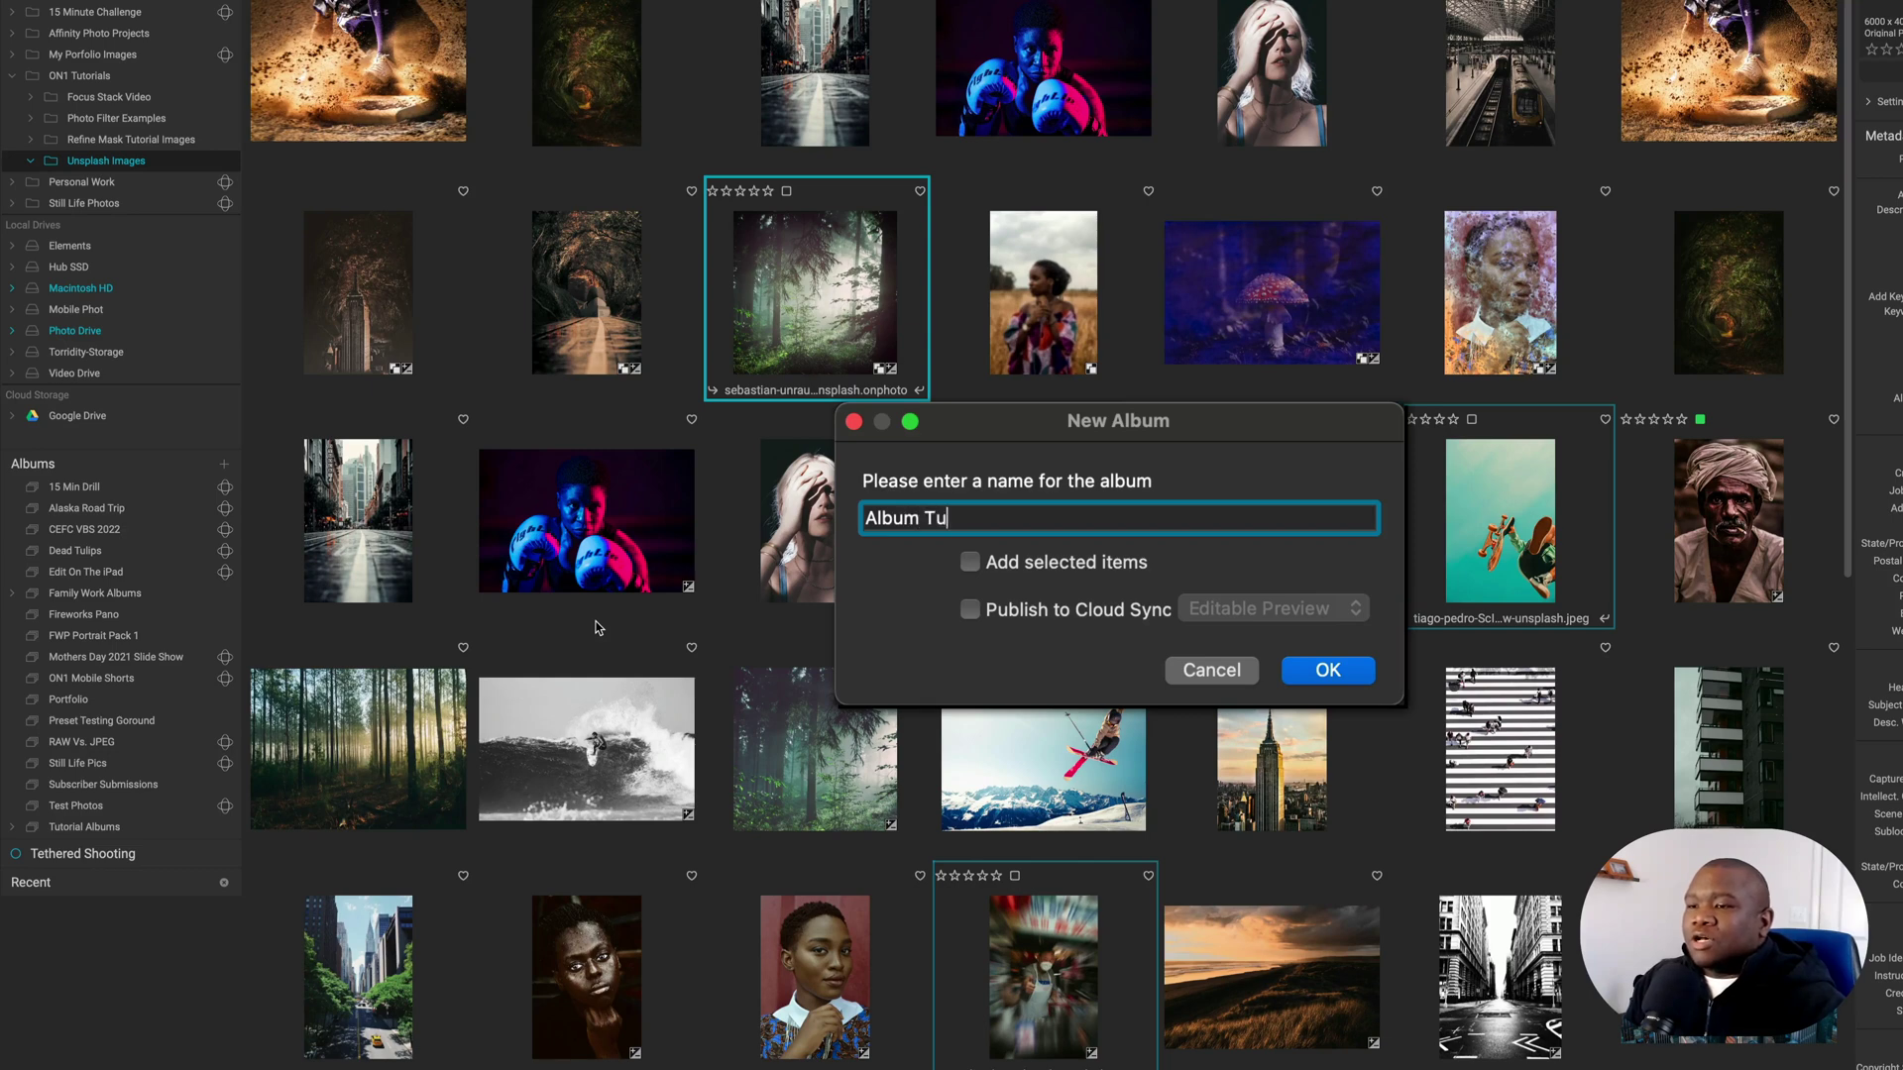
type("t")
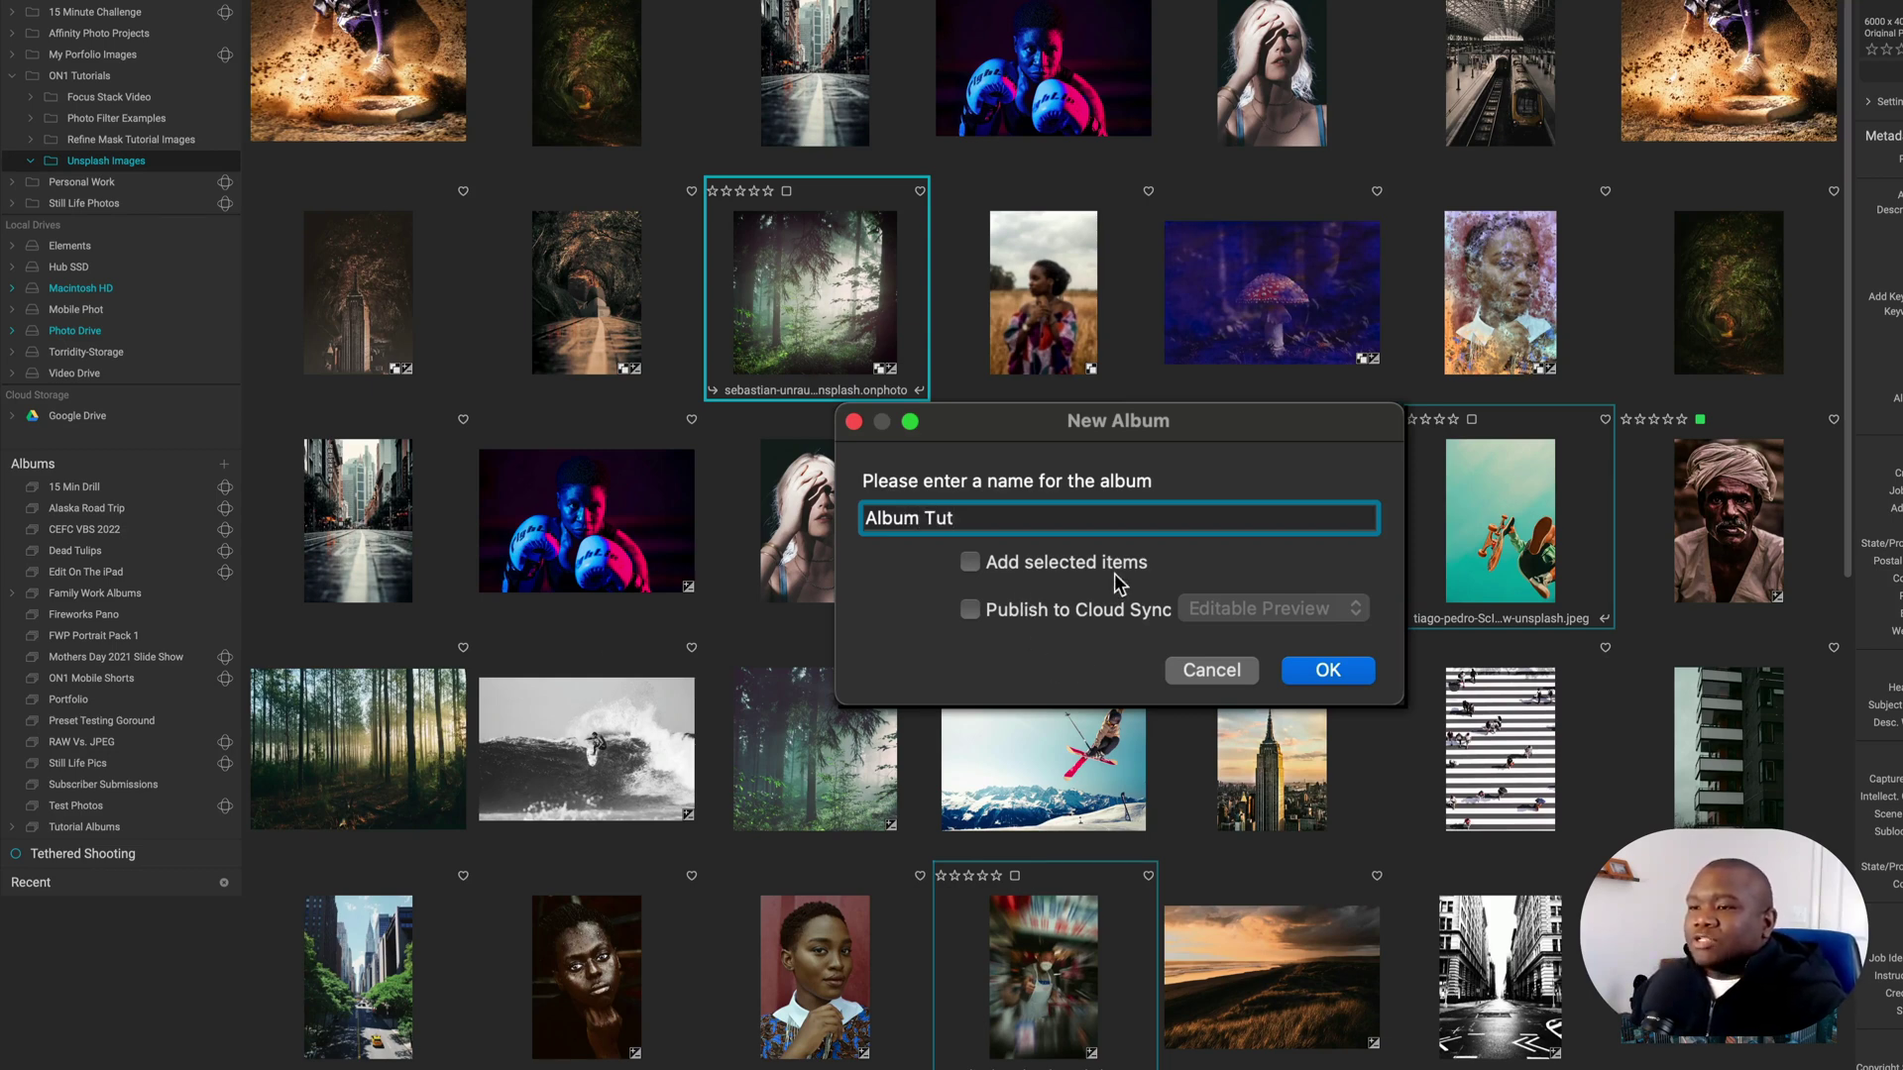
left_click(971, 562)
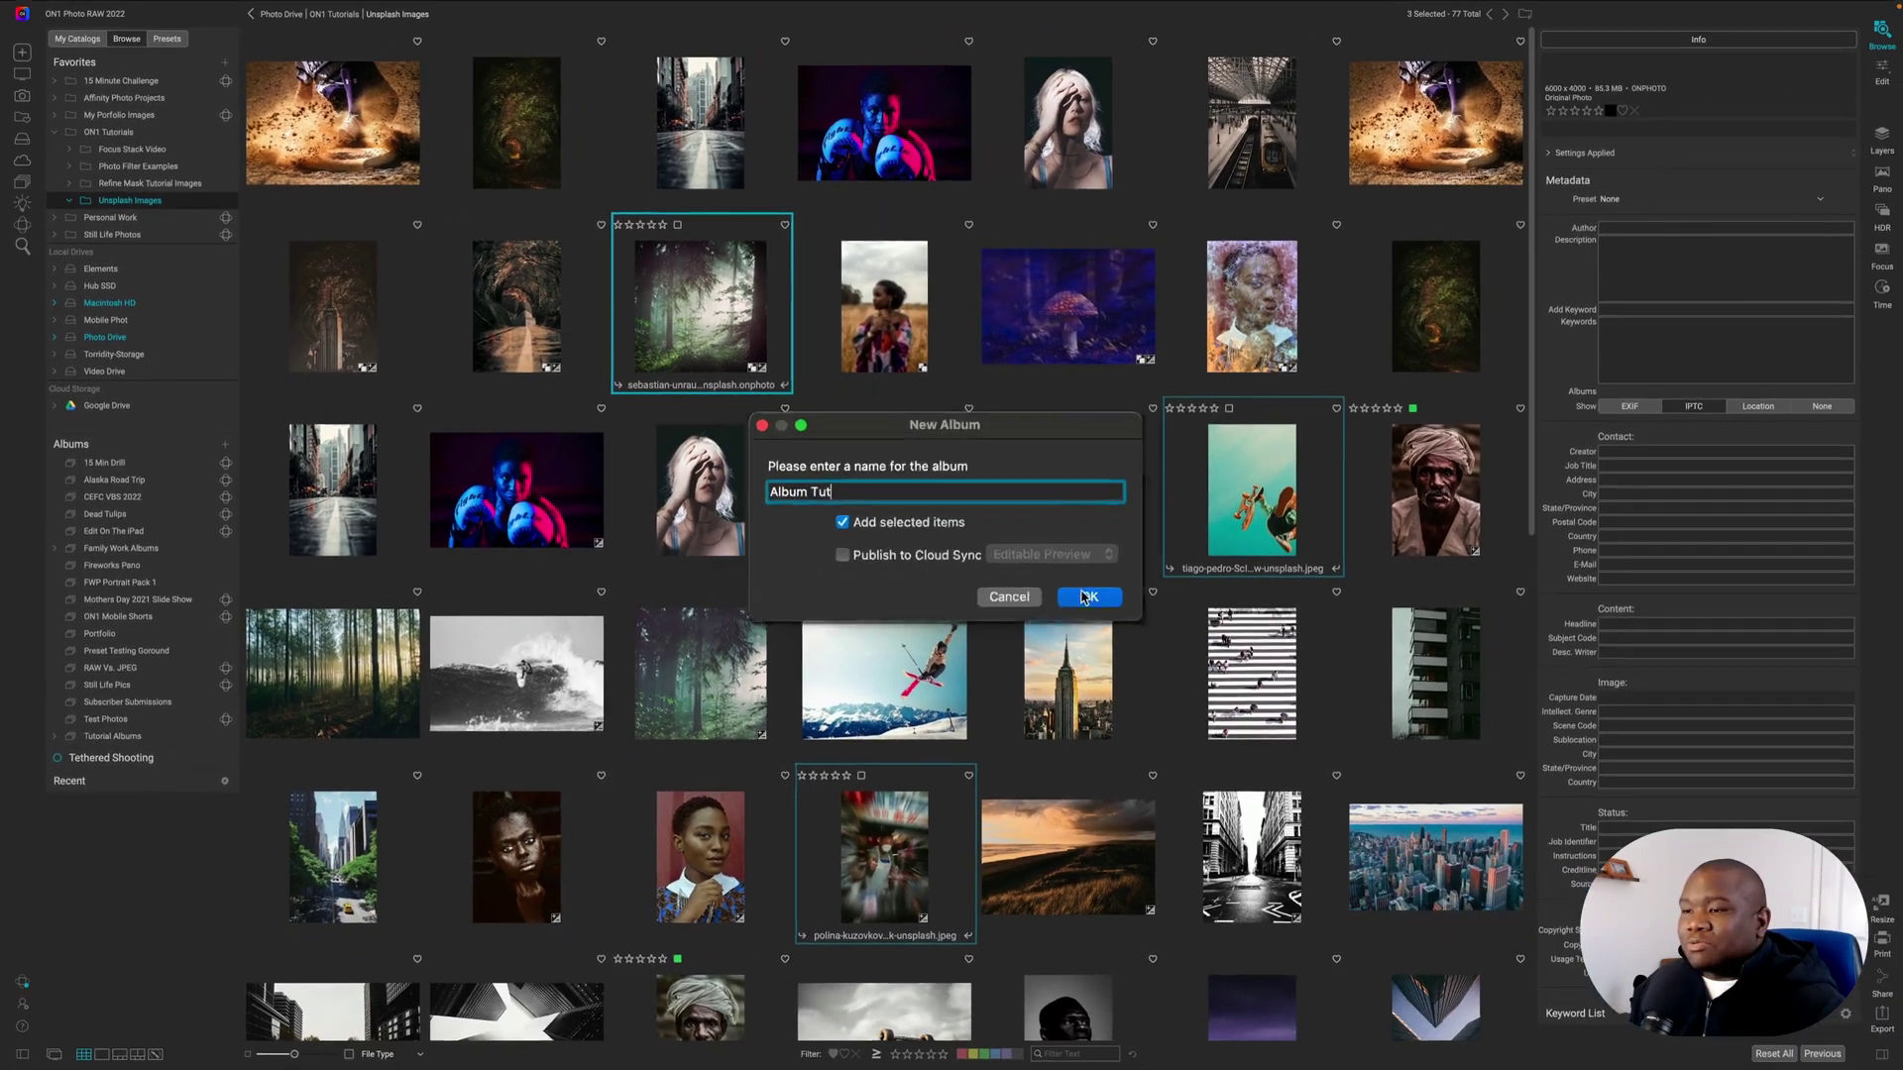
- Confirm the Album Tut album and open it to show its three photos
key("Return")
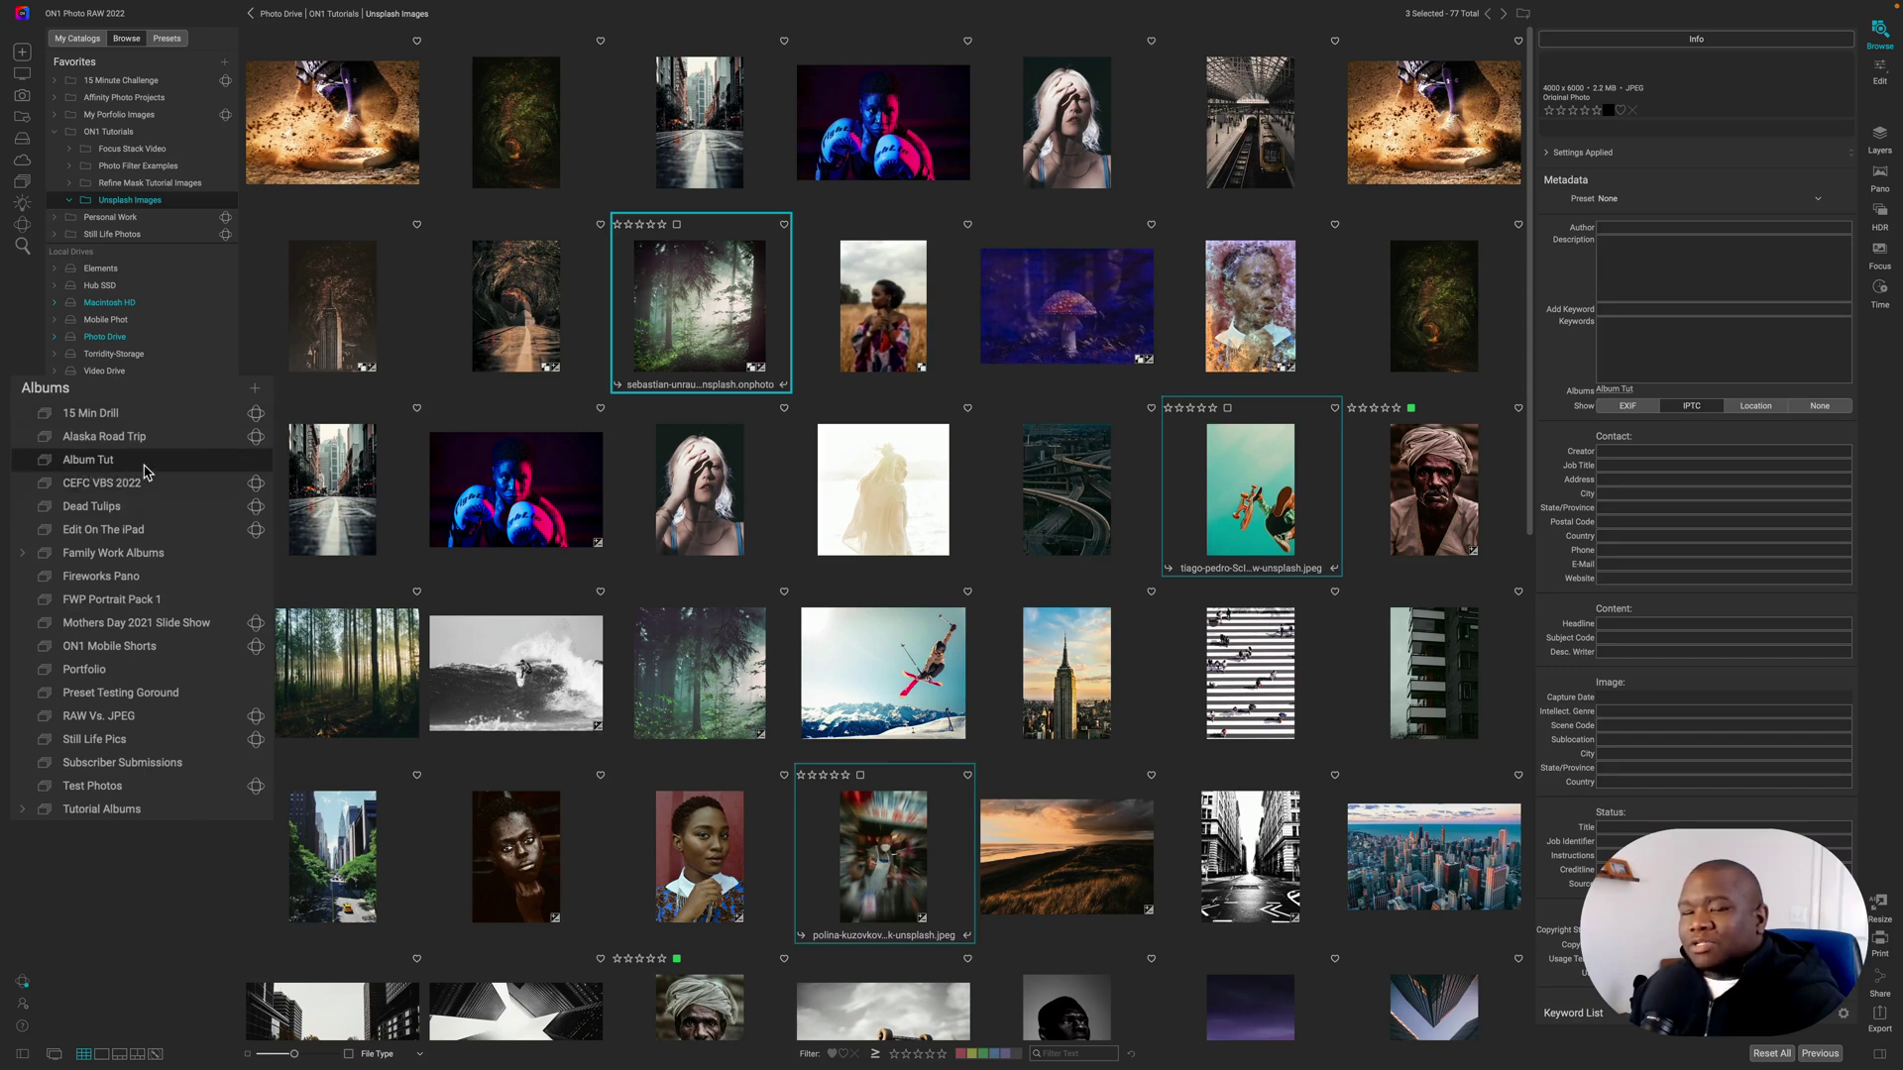
left_click(154, 504)
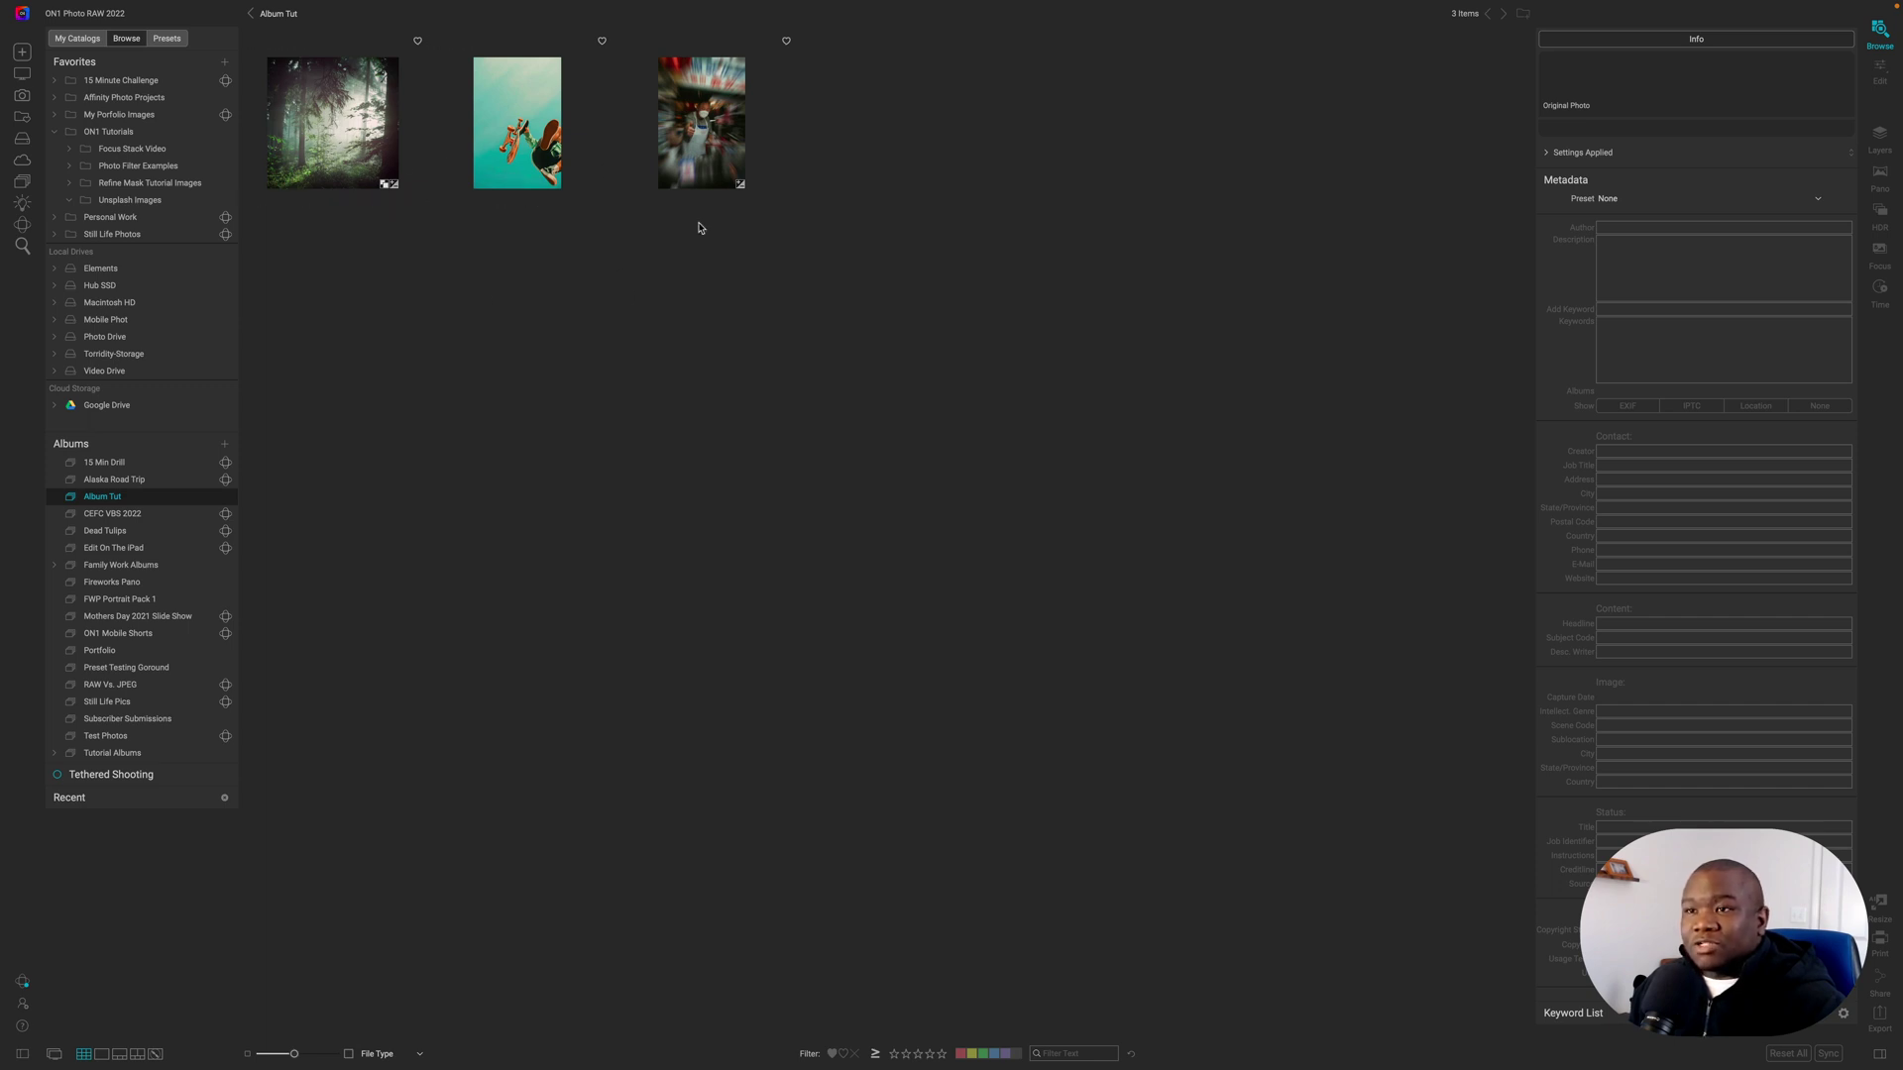
- Reveal the third album photo's file in Finder and take the window out of full screen
right_click(697, 132)
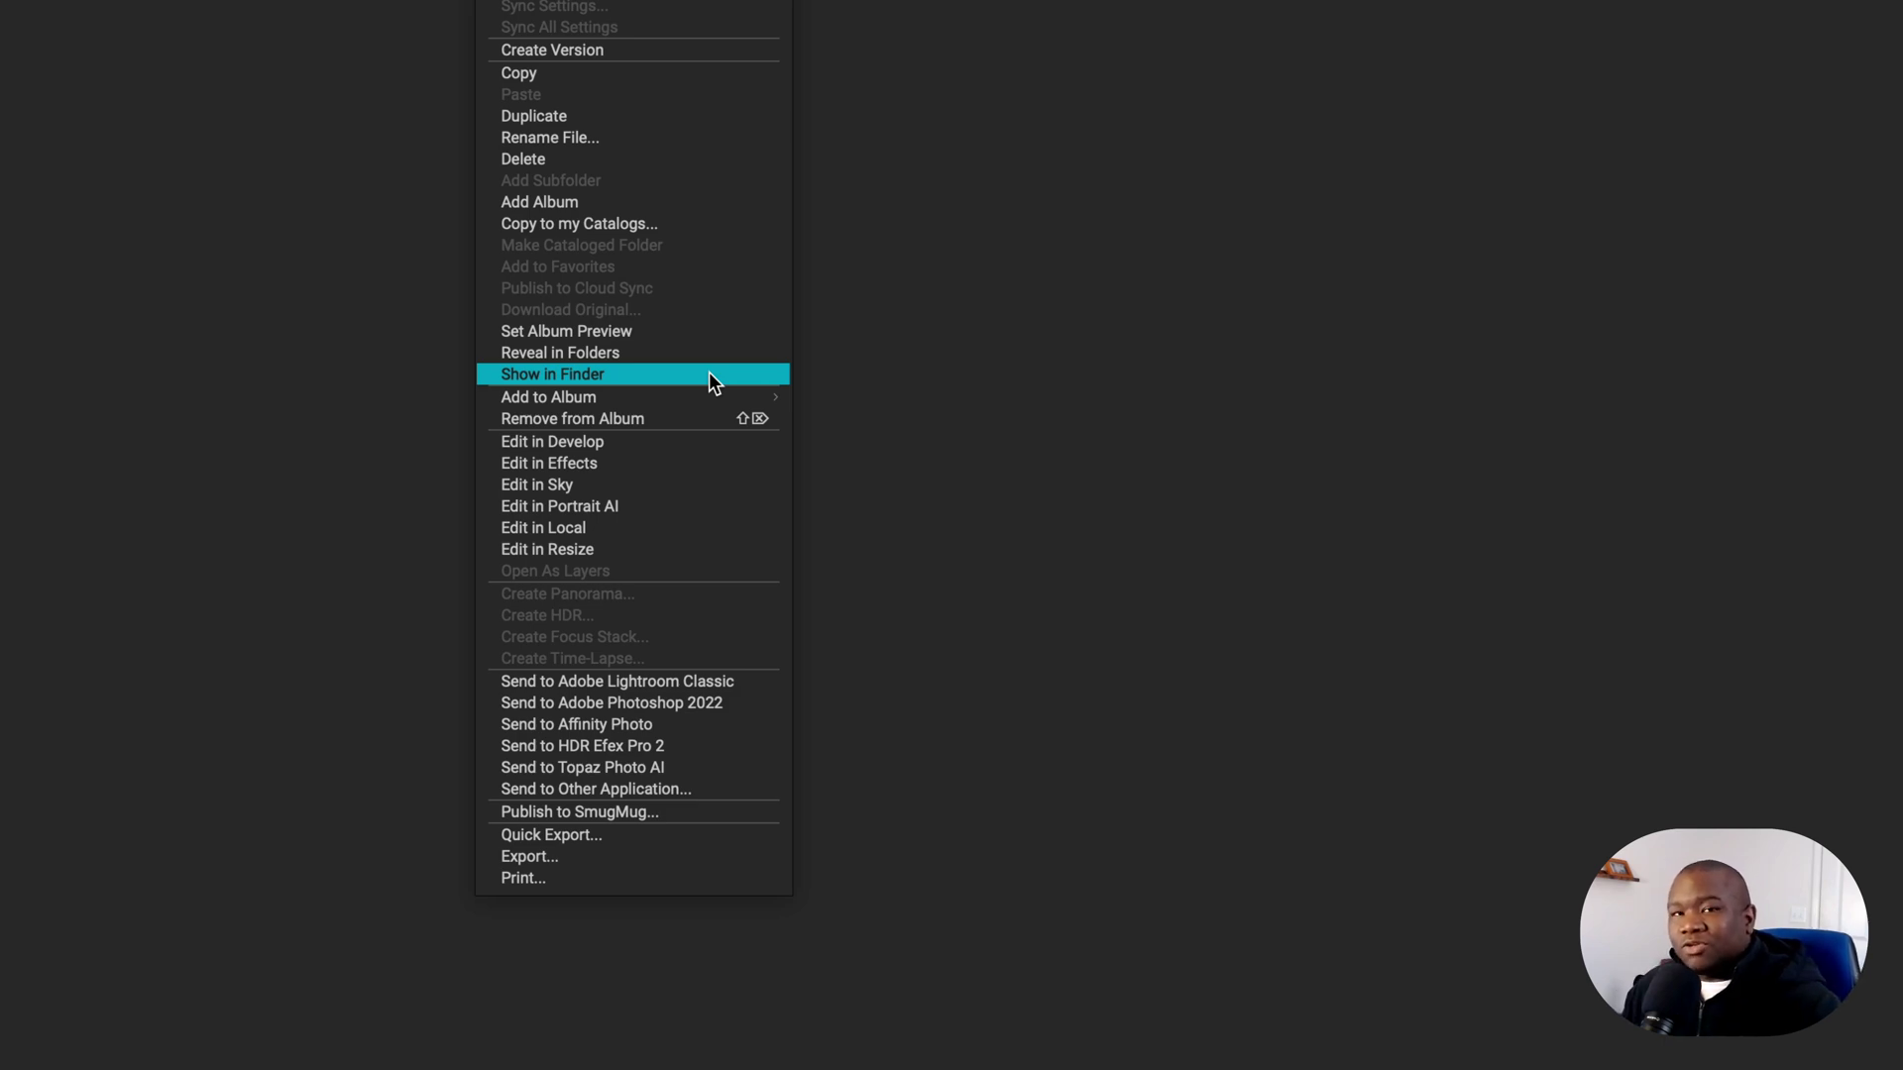
left_click(710, 374)
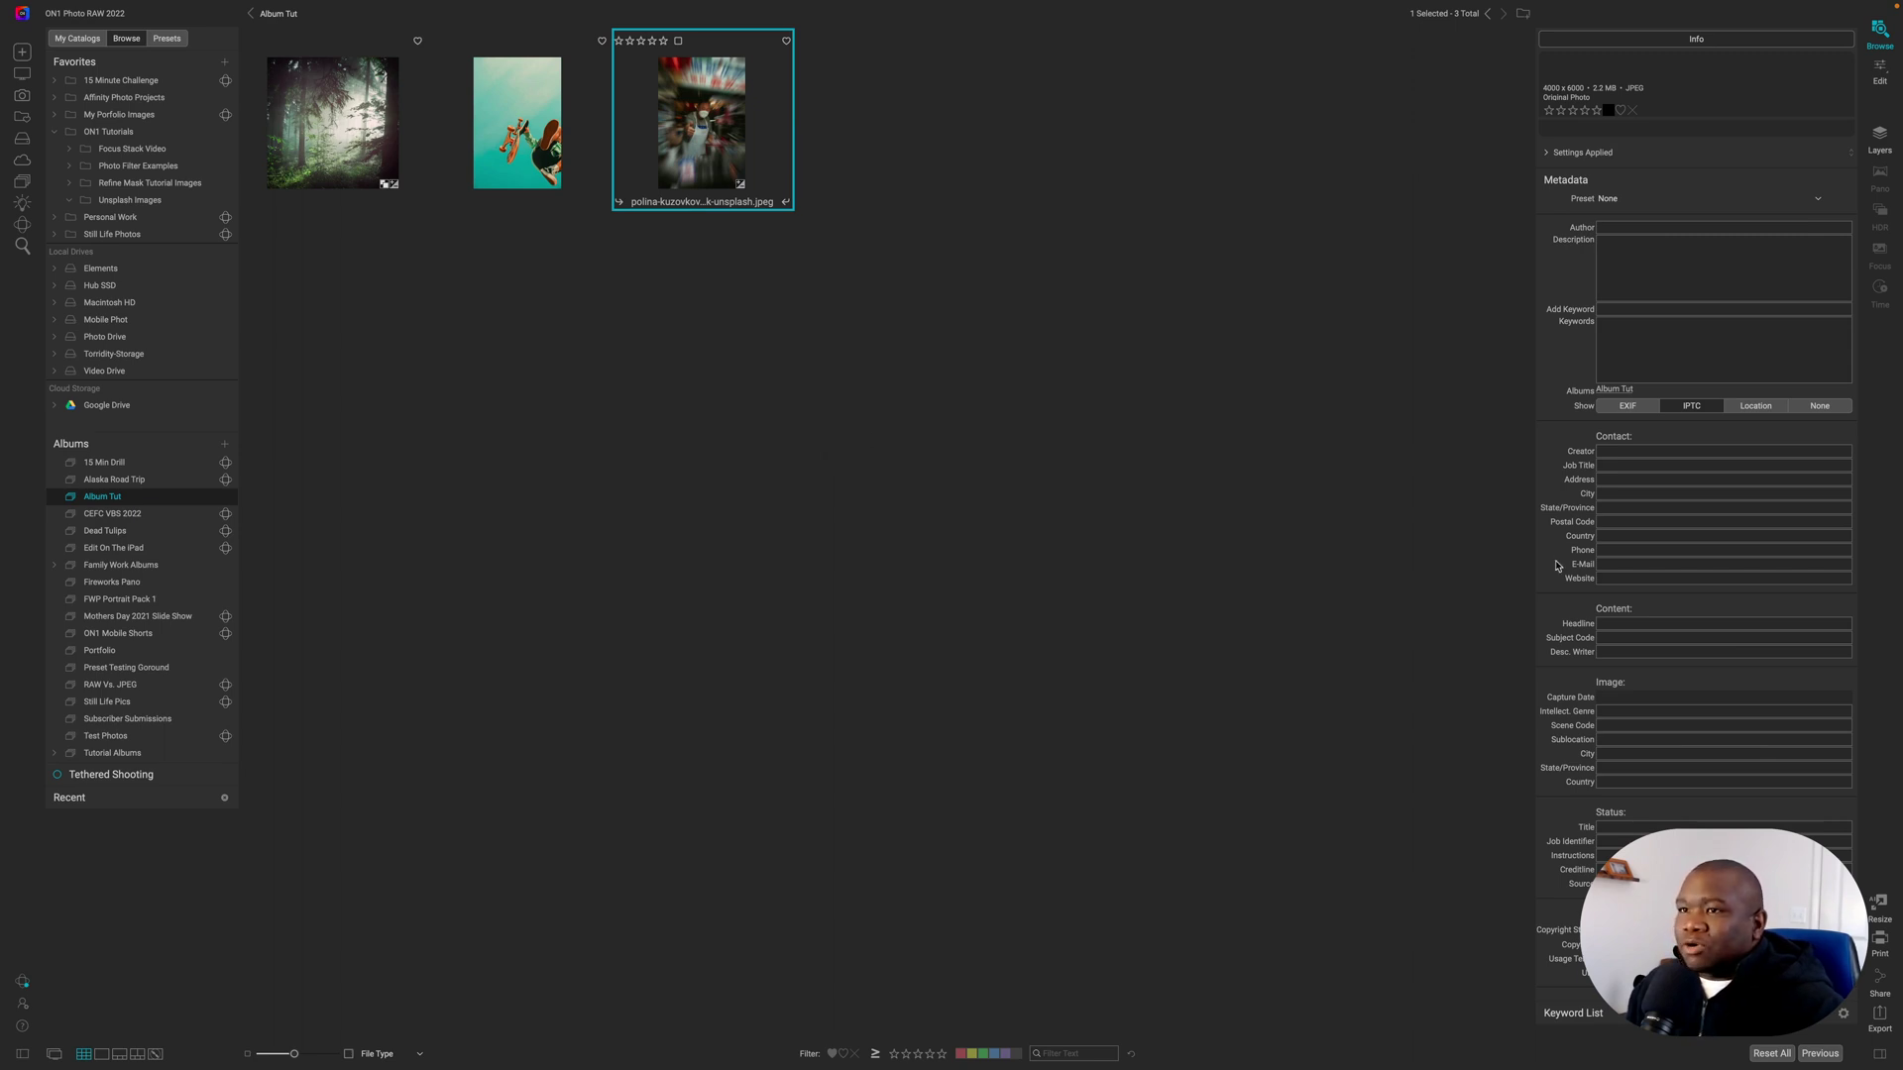
mouse_move(109, 3)
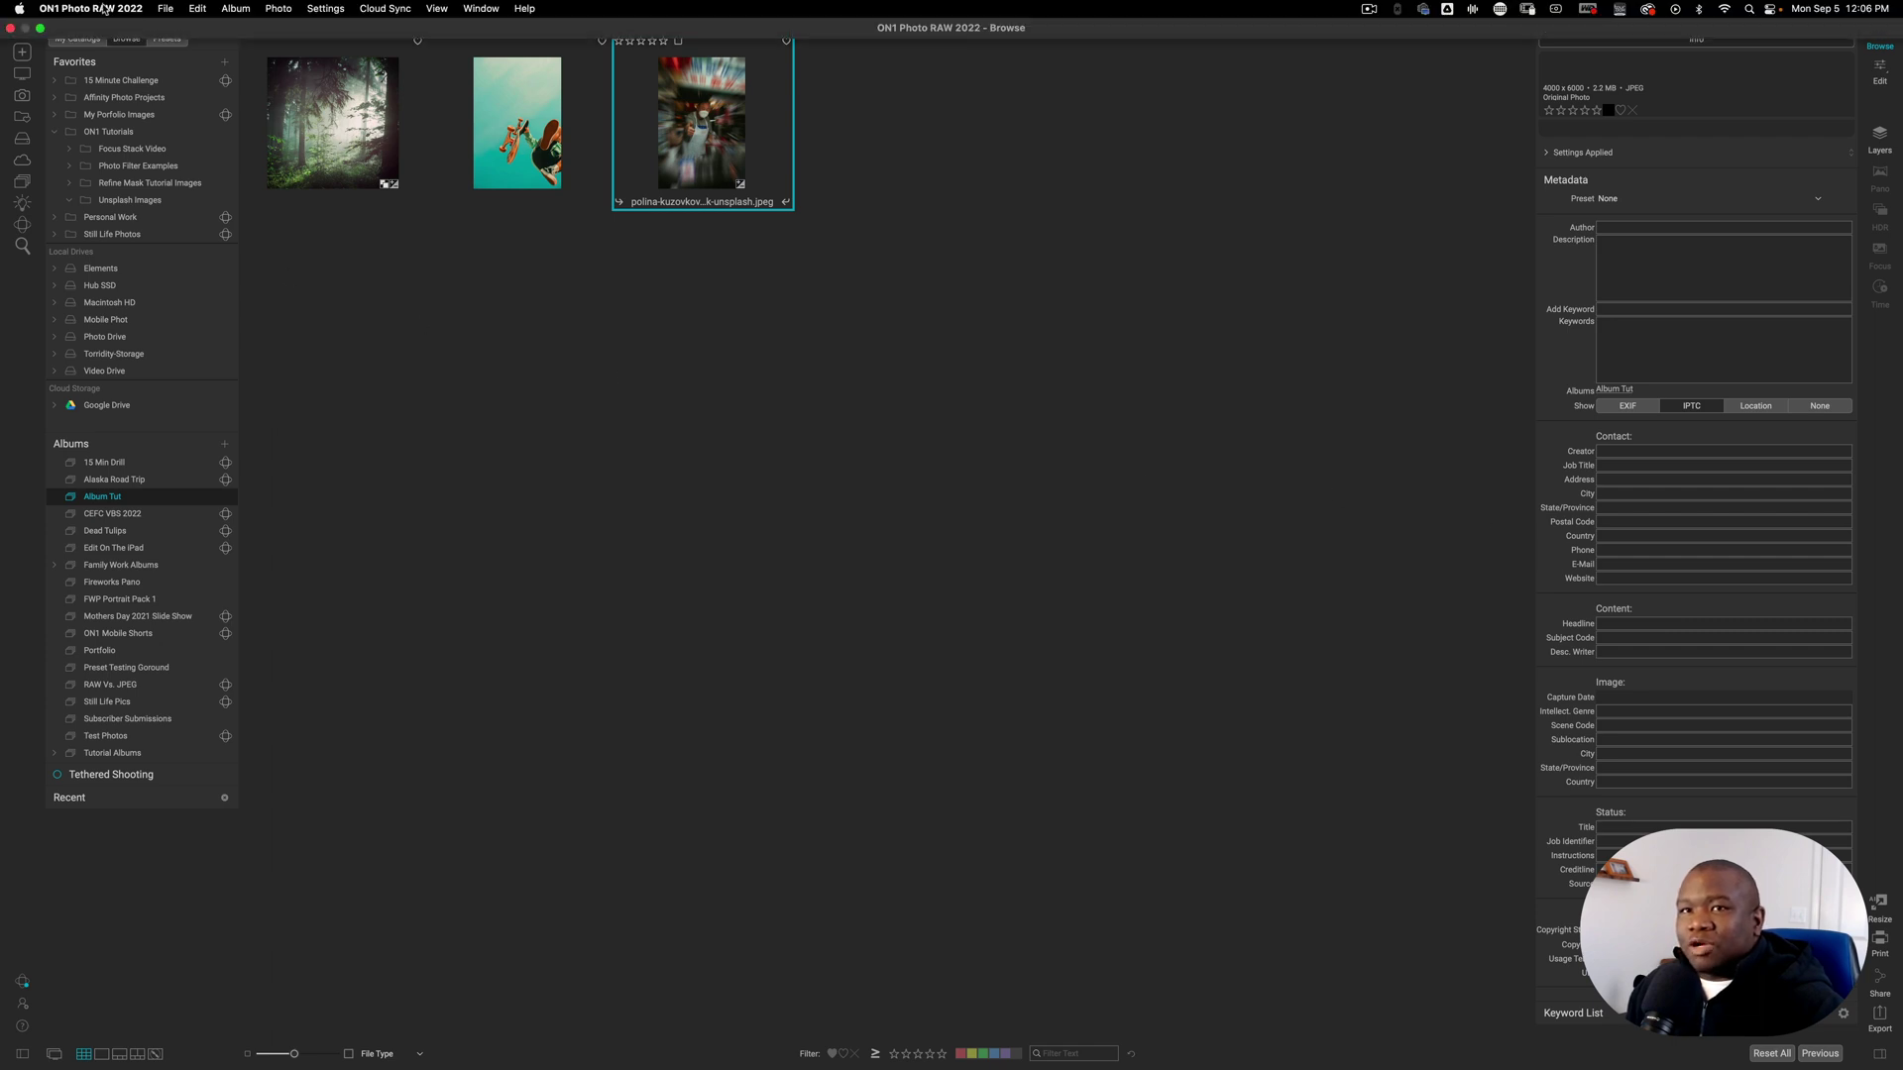
left_click(41, 29)
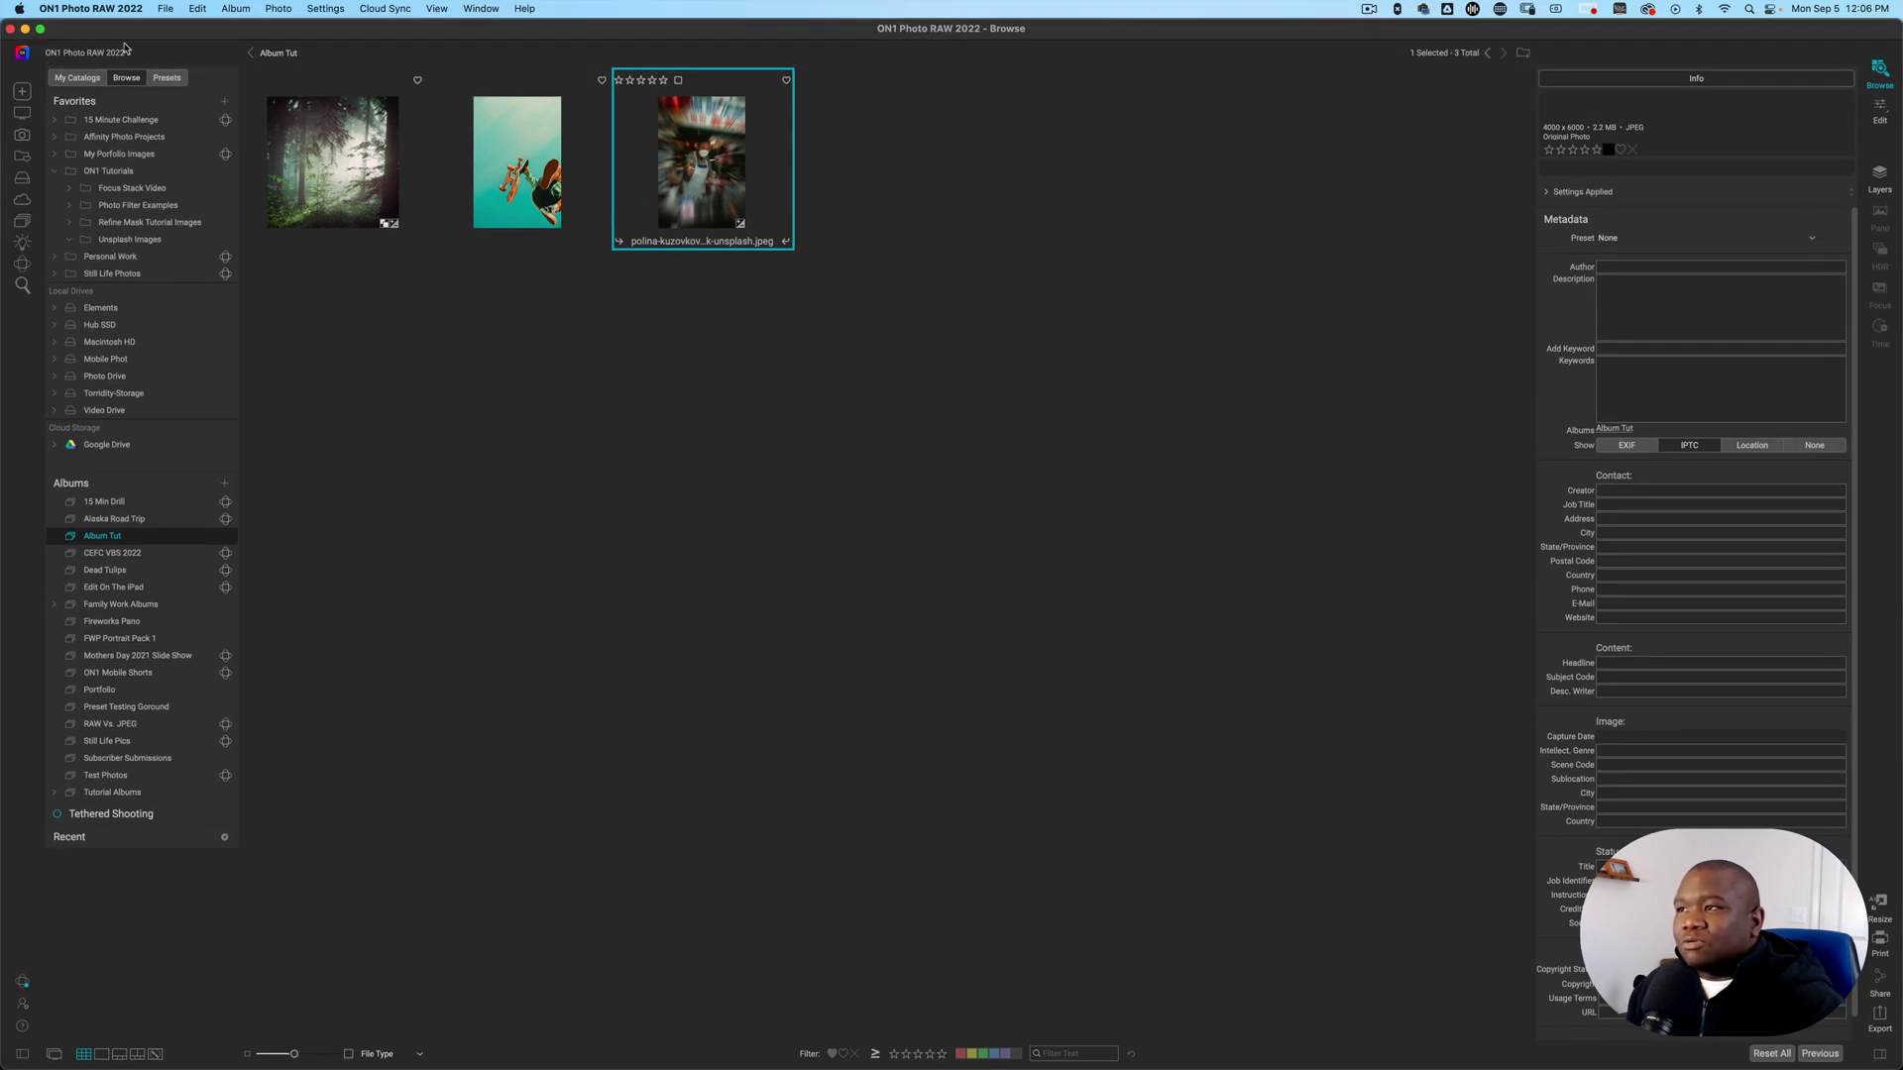
- Show the photo's source file in Finder, then close the Unsplash Images Finder window
key("super+r")
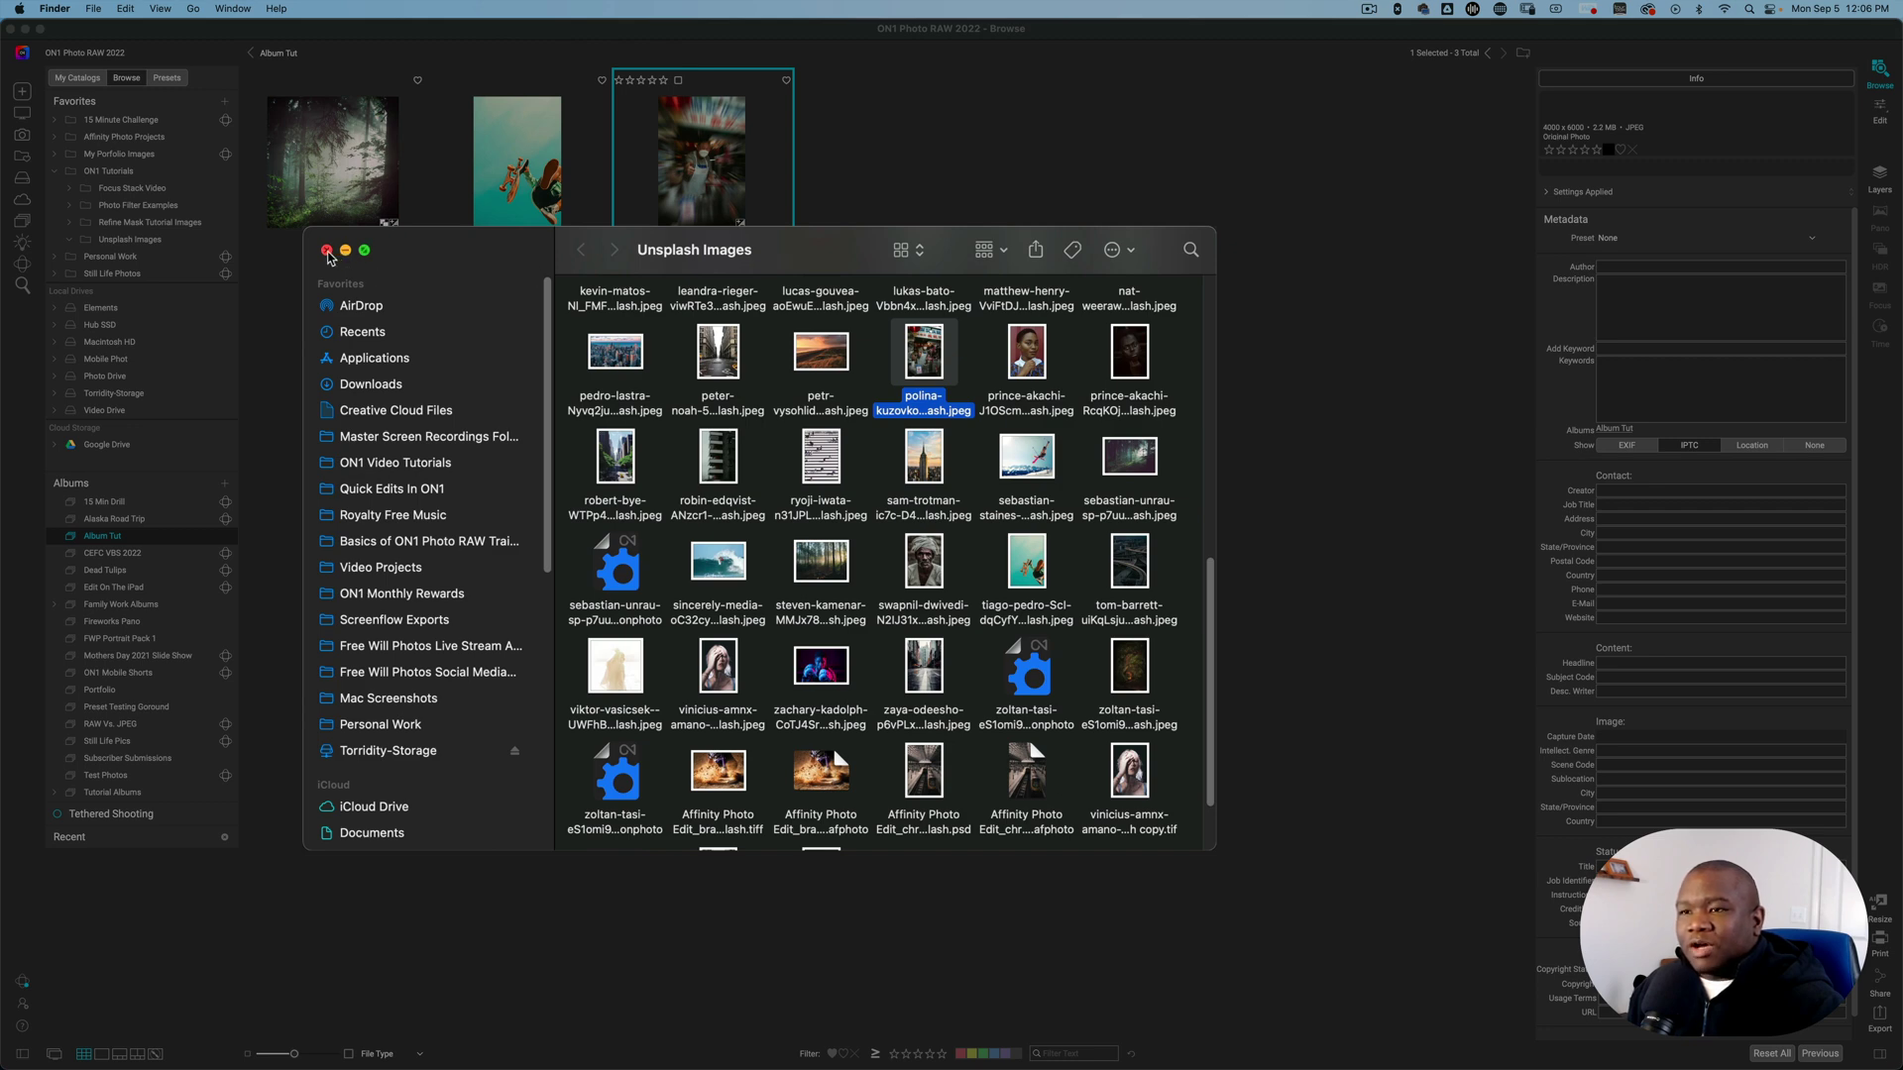
left_click(327, 251)
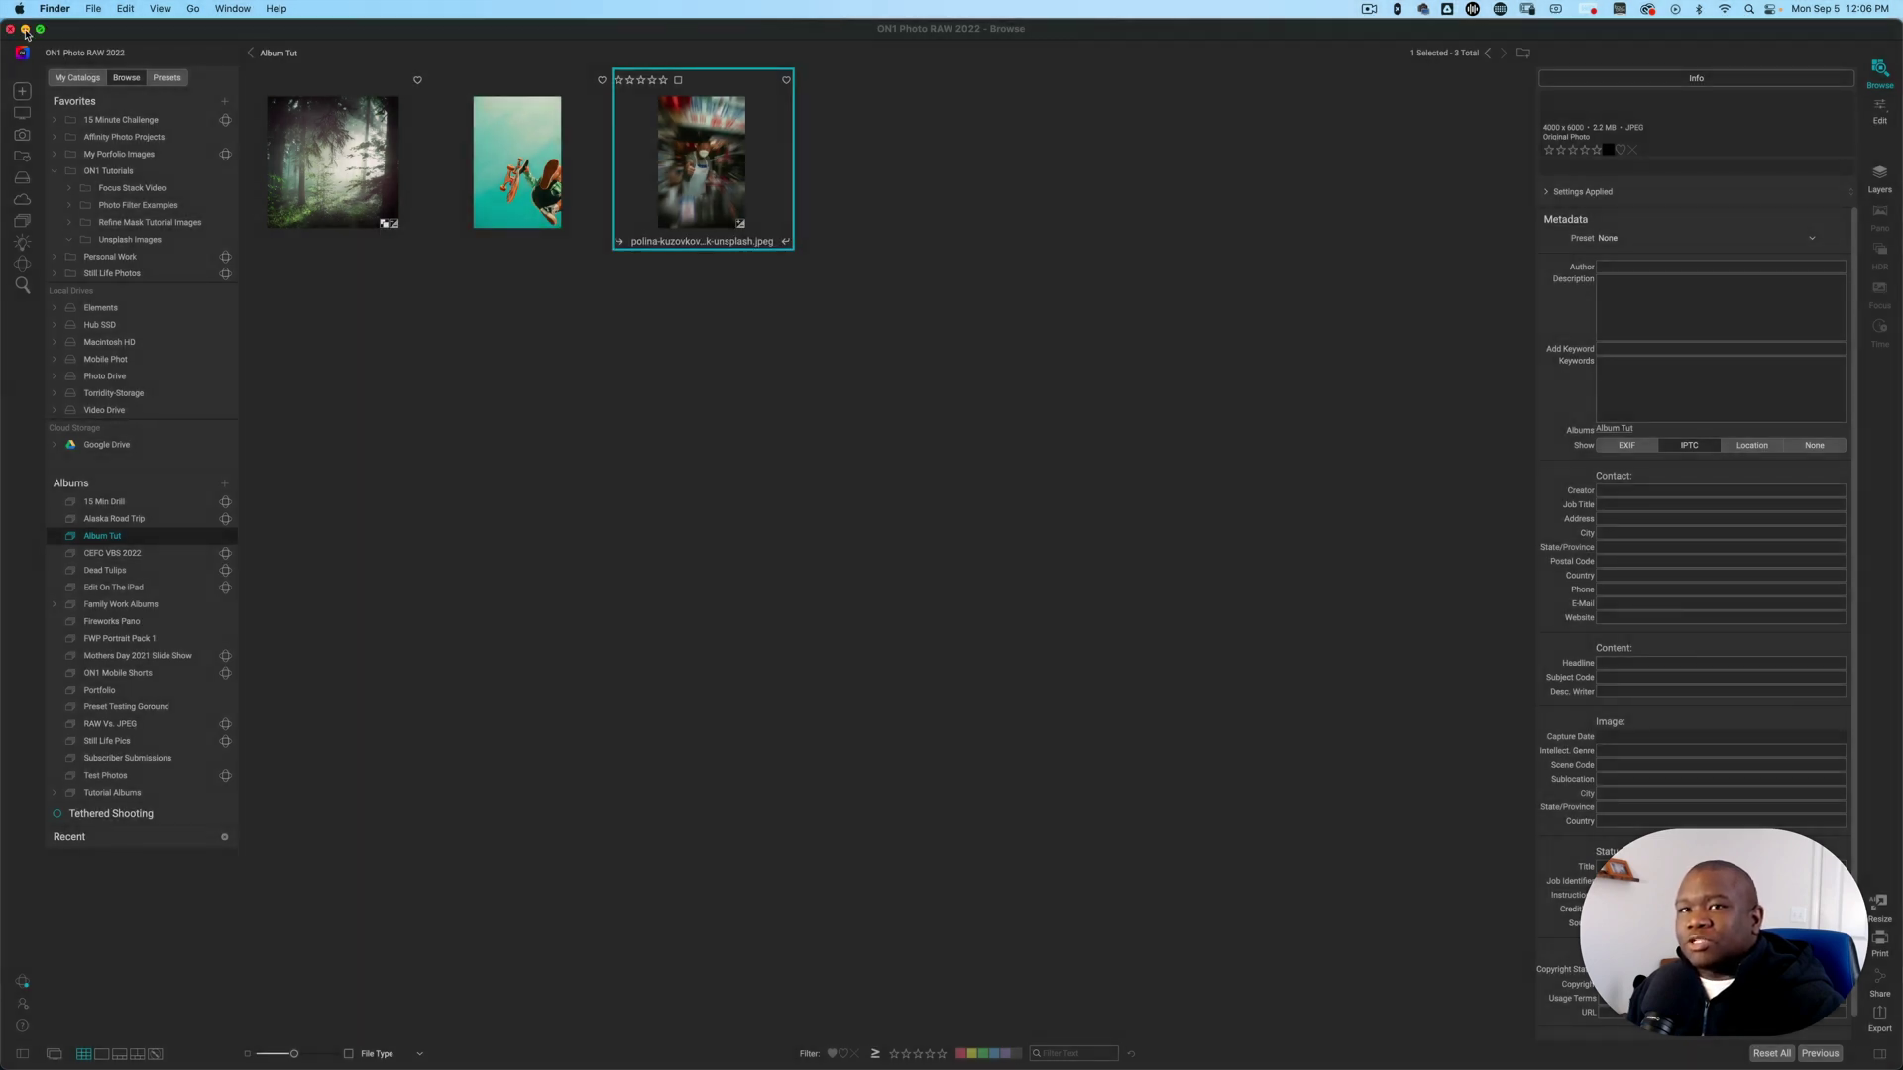
- Return the ON1 window to full screen
left_click(40, 29)
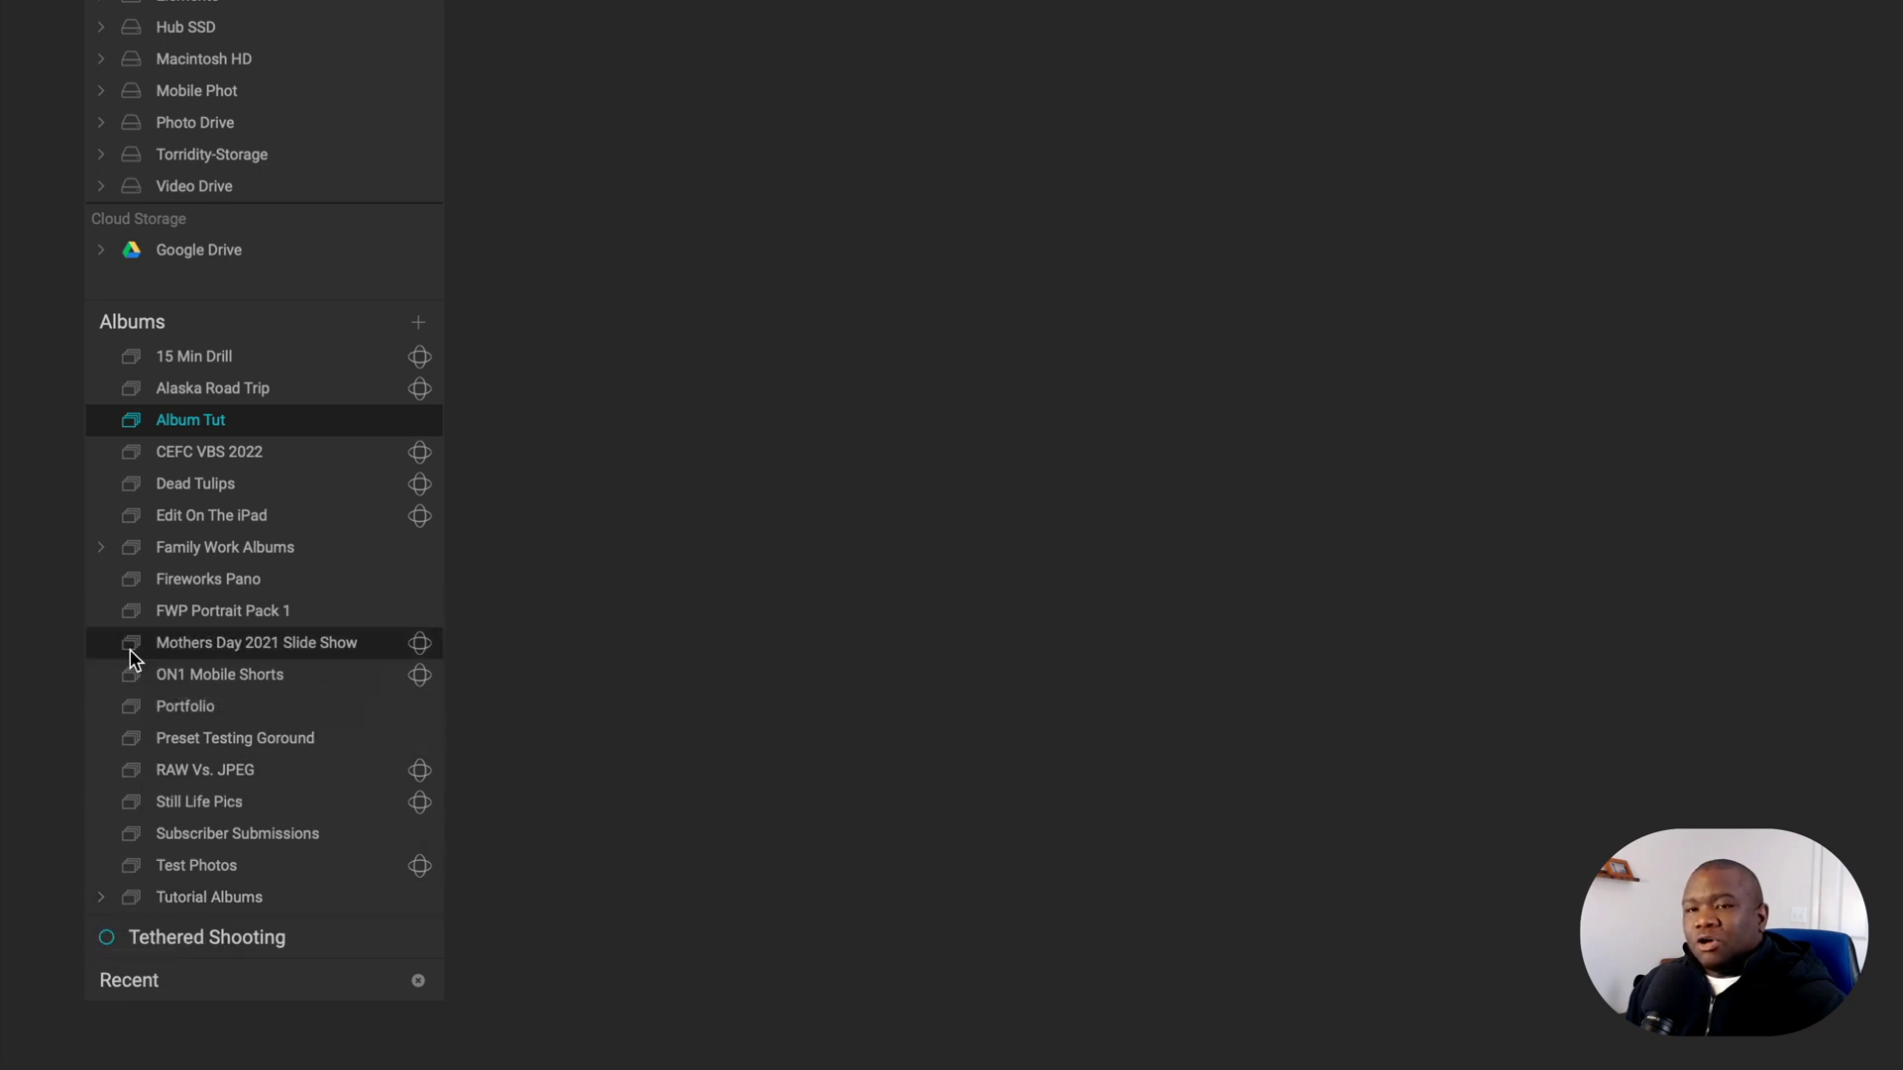
- Expand Tutorial Albums and drag Album Tut into that group
scroll(129, 650, "down", 5)
left_click(102, 627)
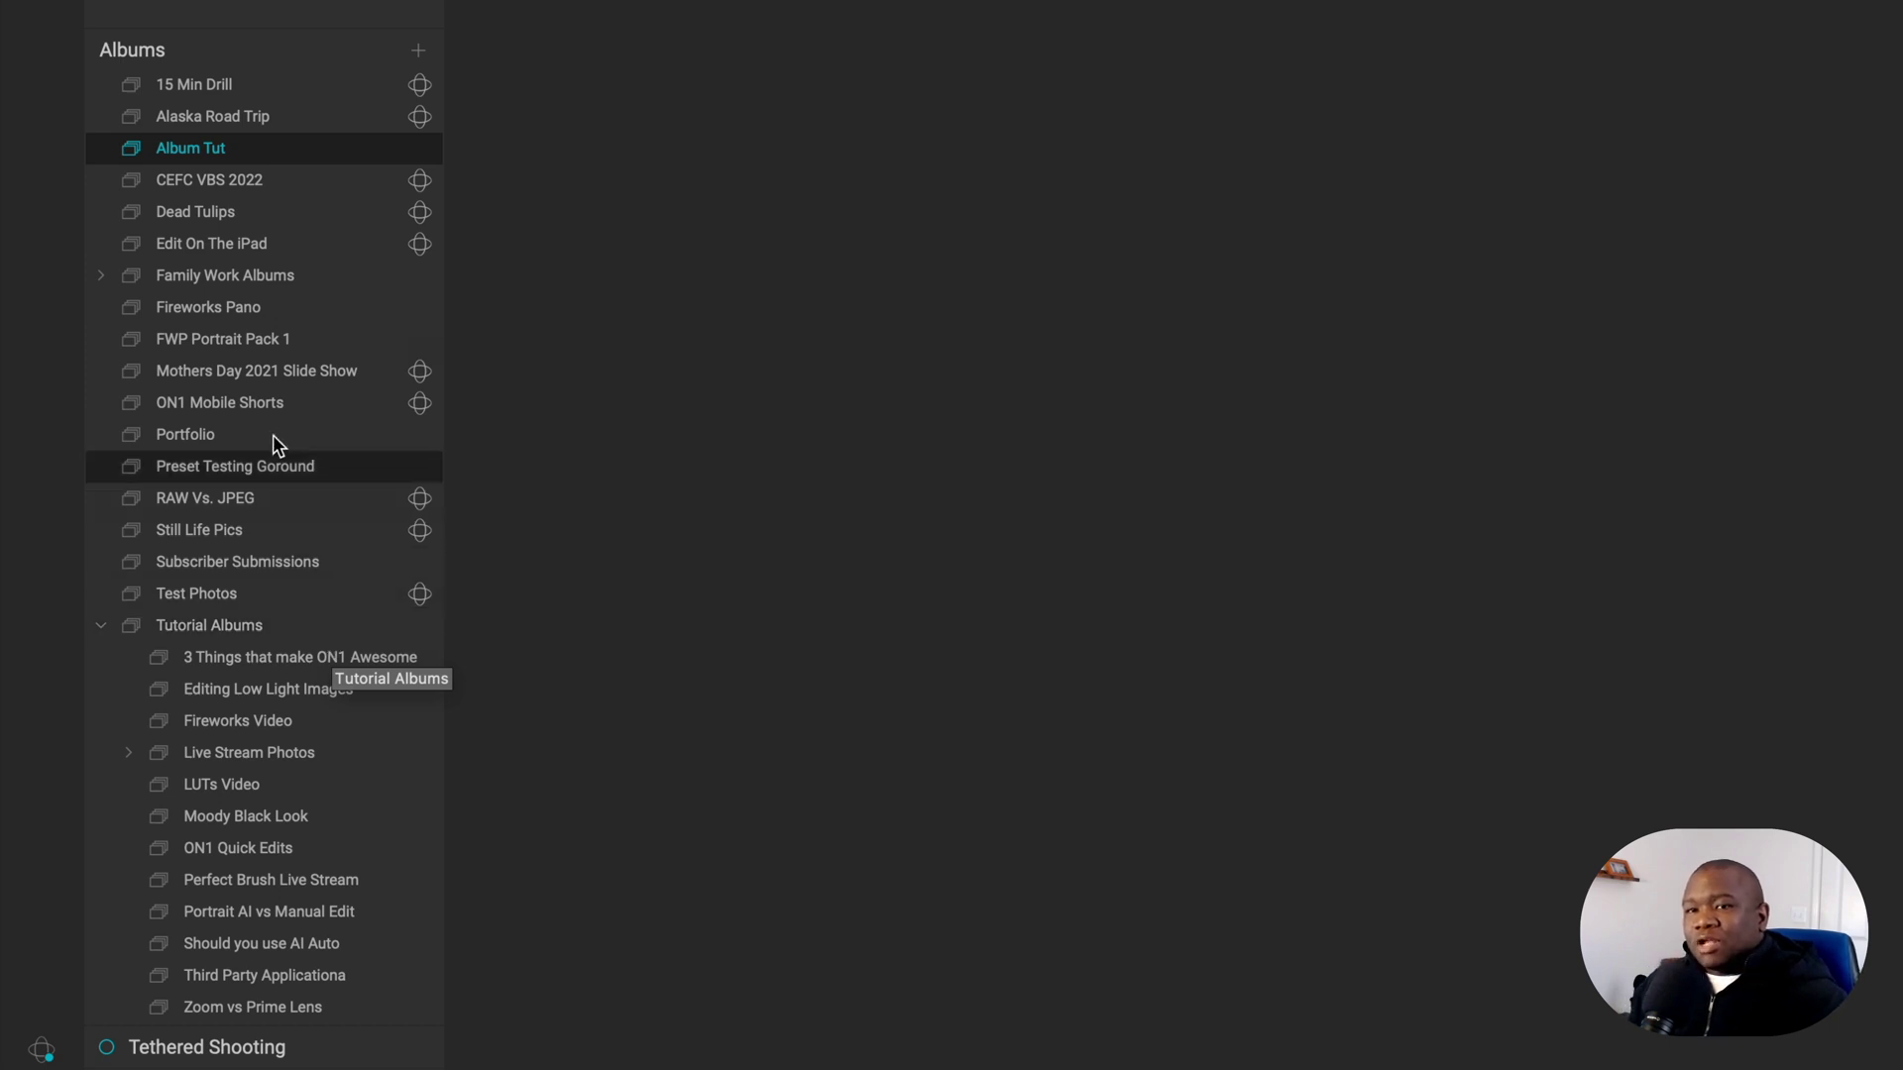
left_click_drag(241, 151, 402, 628)
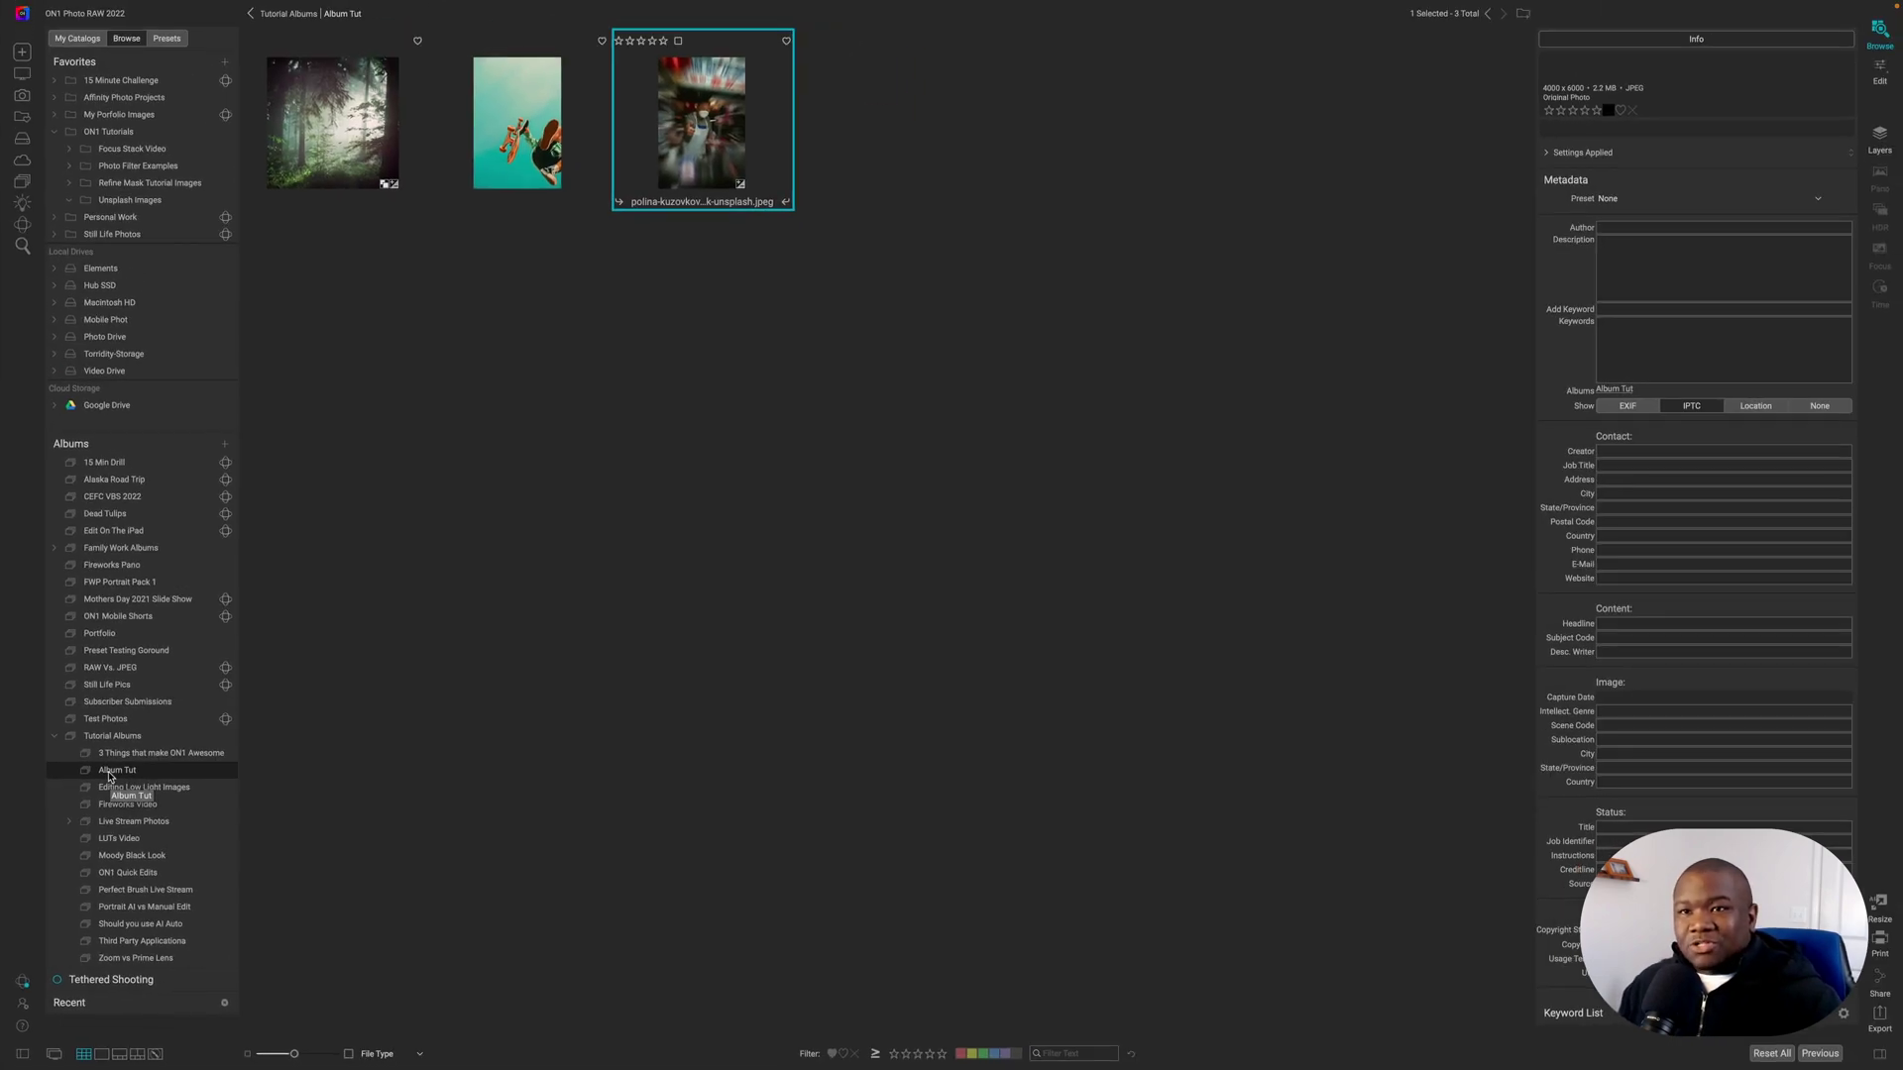
- Compare Unsplash Images with Album Tut, ending back on the folder's 77 photos
left_click(129, 199)
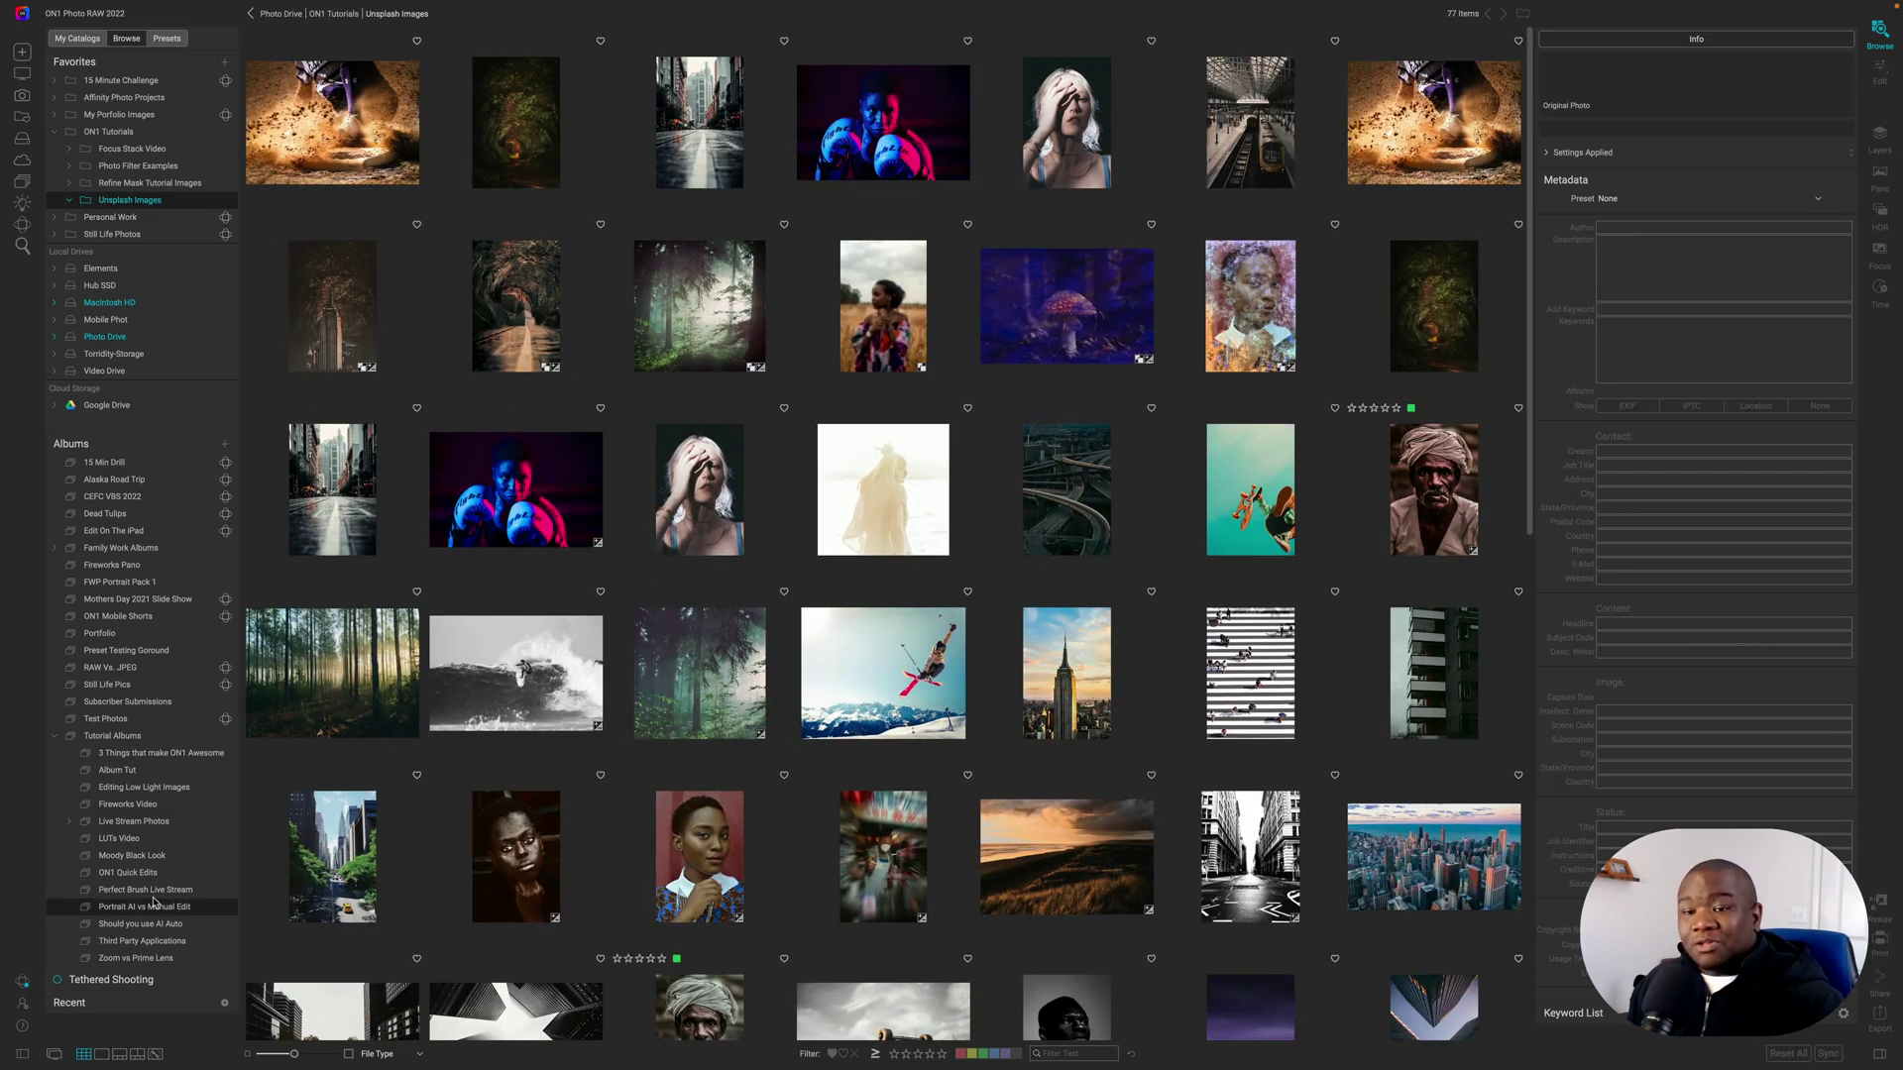
left_click(127, 779)
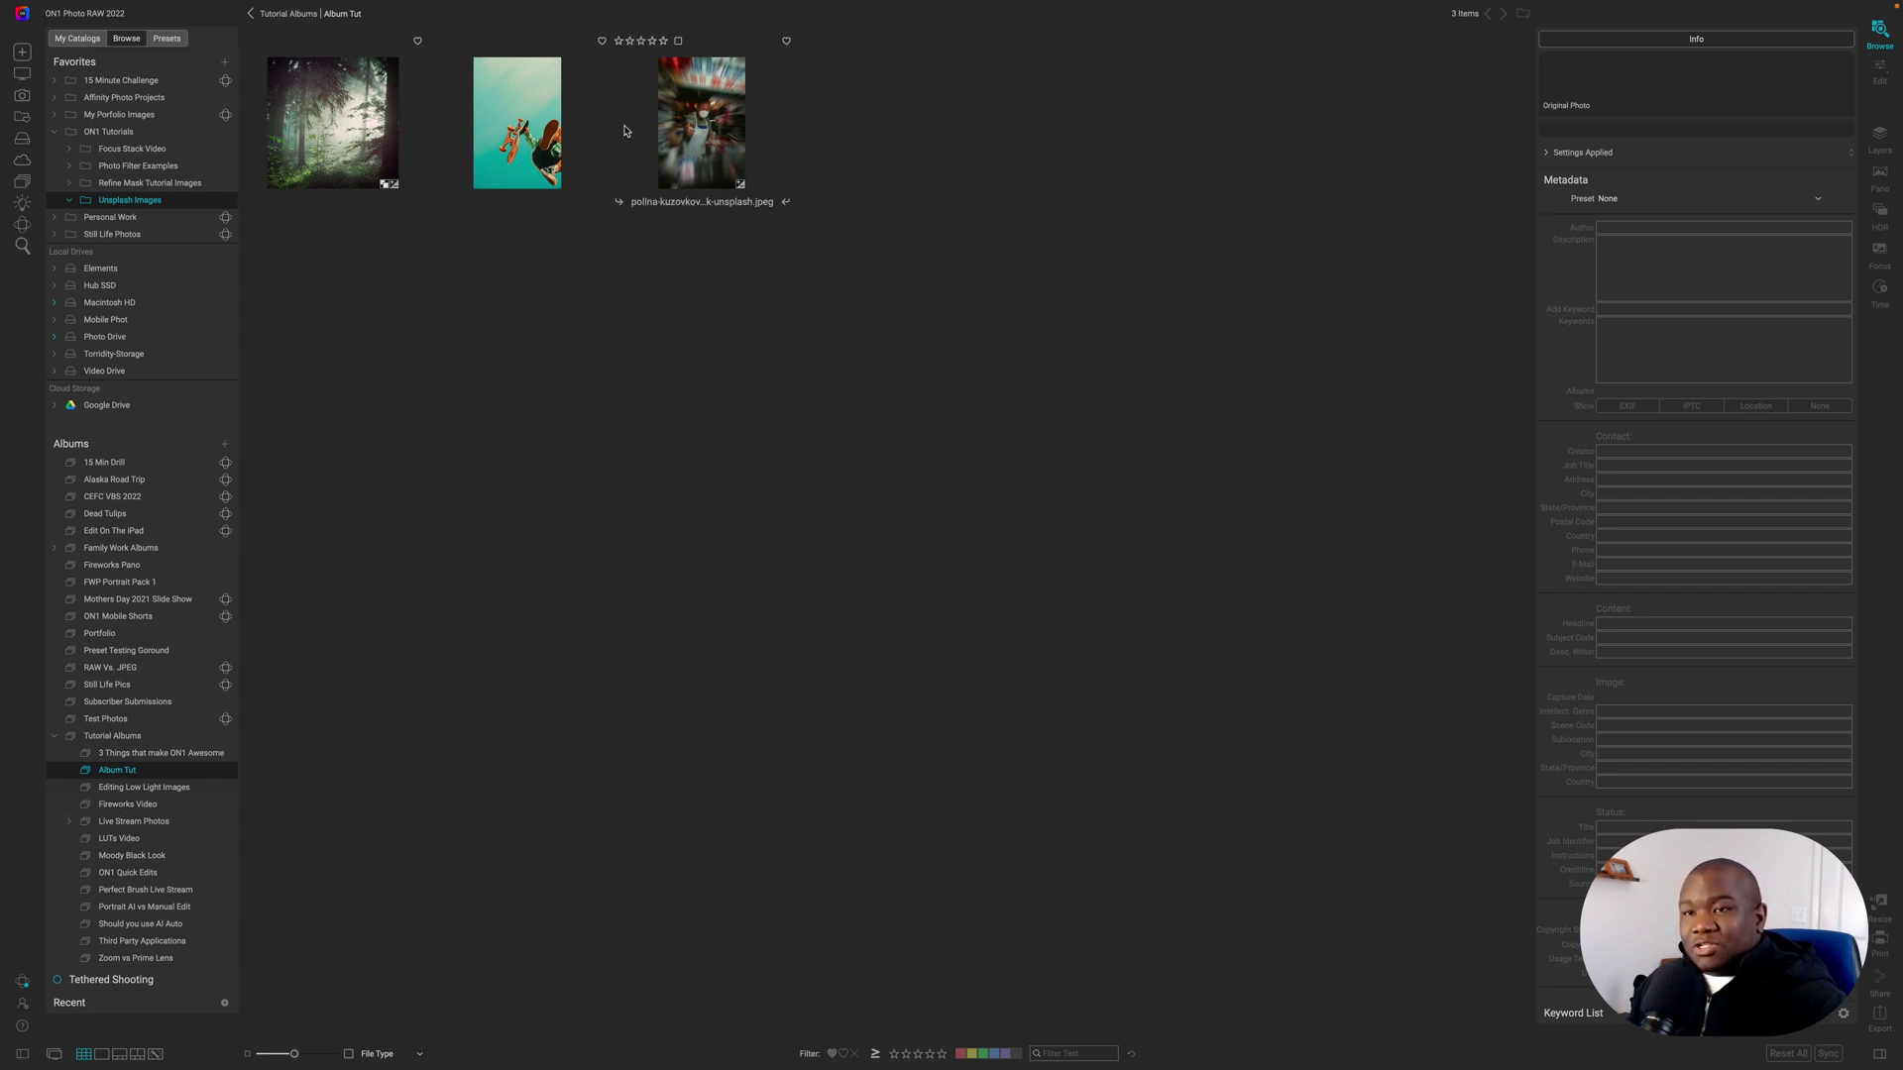
left_click(139, 203)
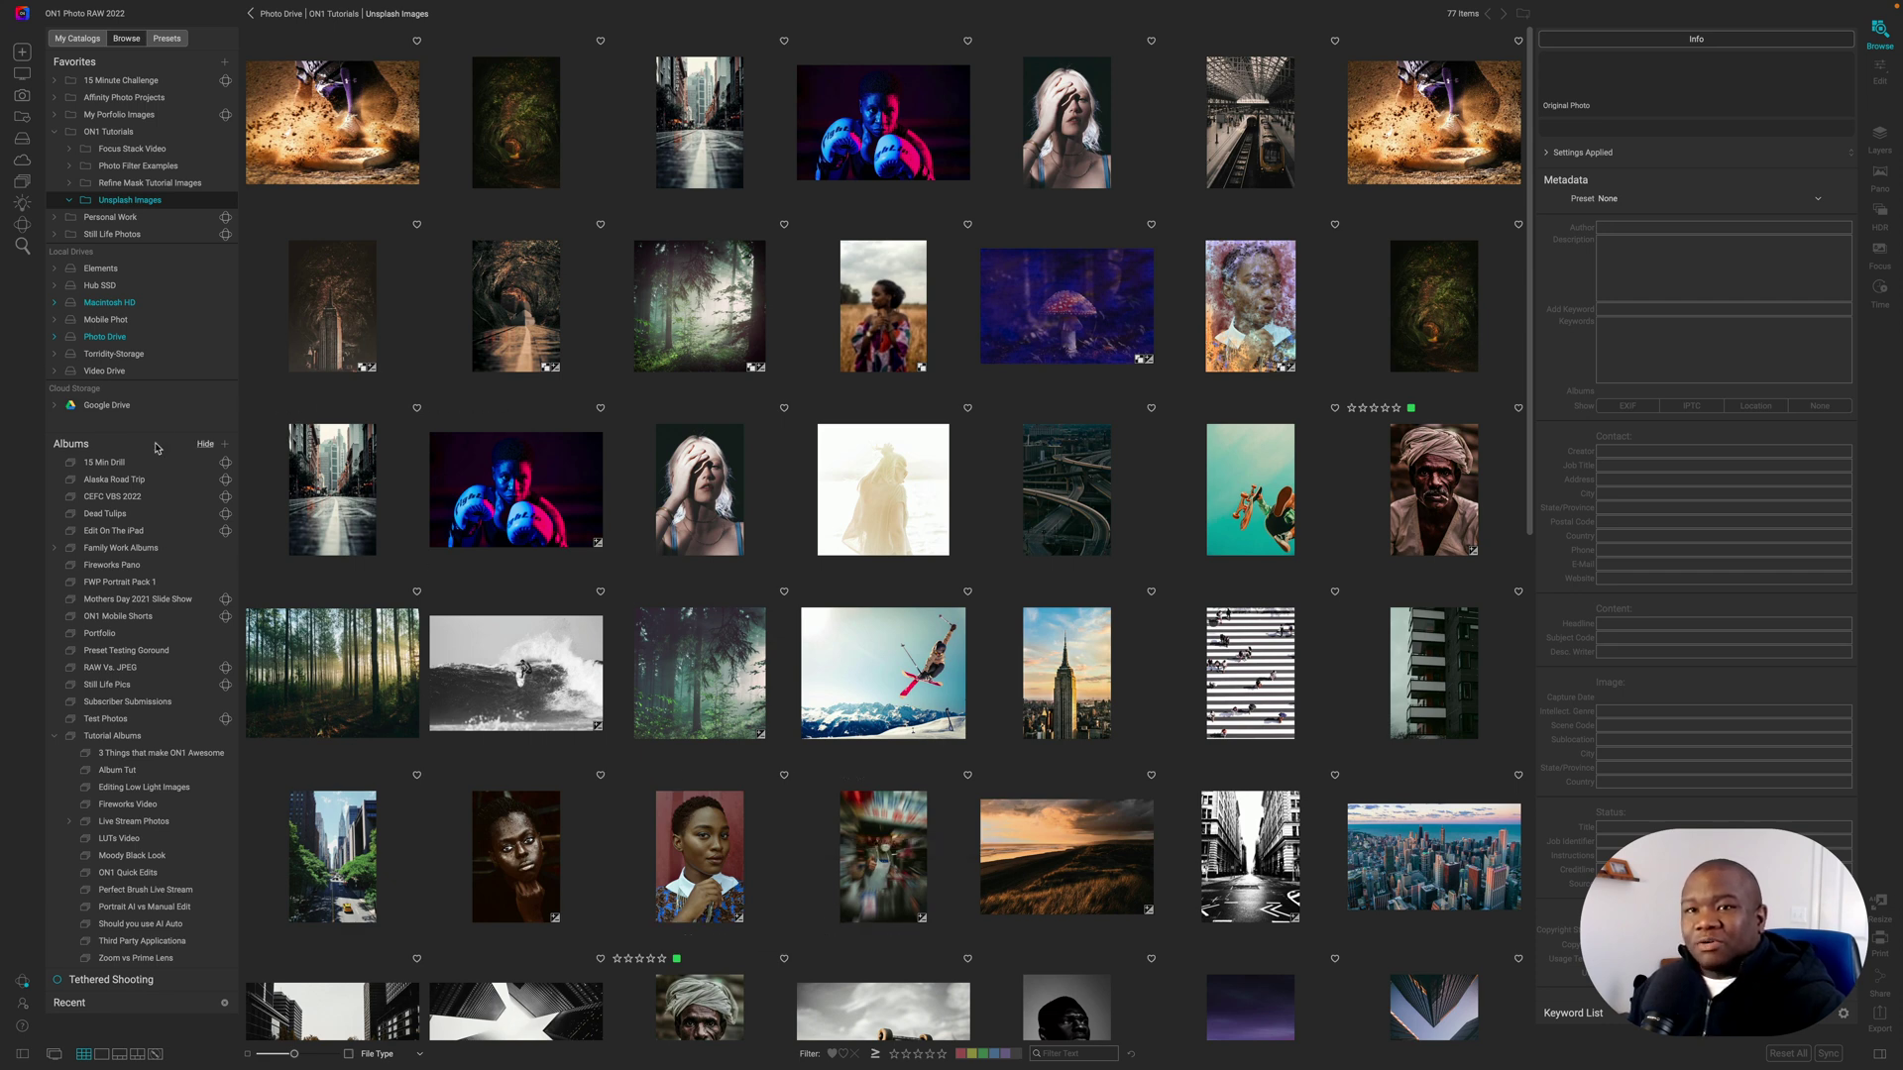
- Select three photos in the Focus Stack Video folder and add them to Album Tut
left_click(139, 150)
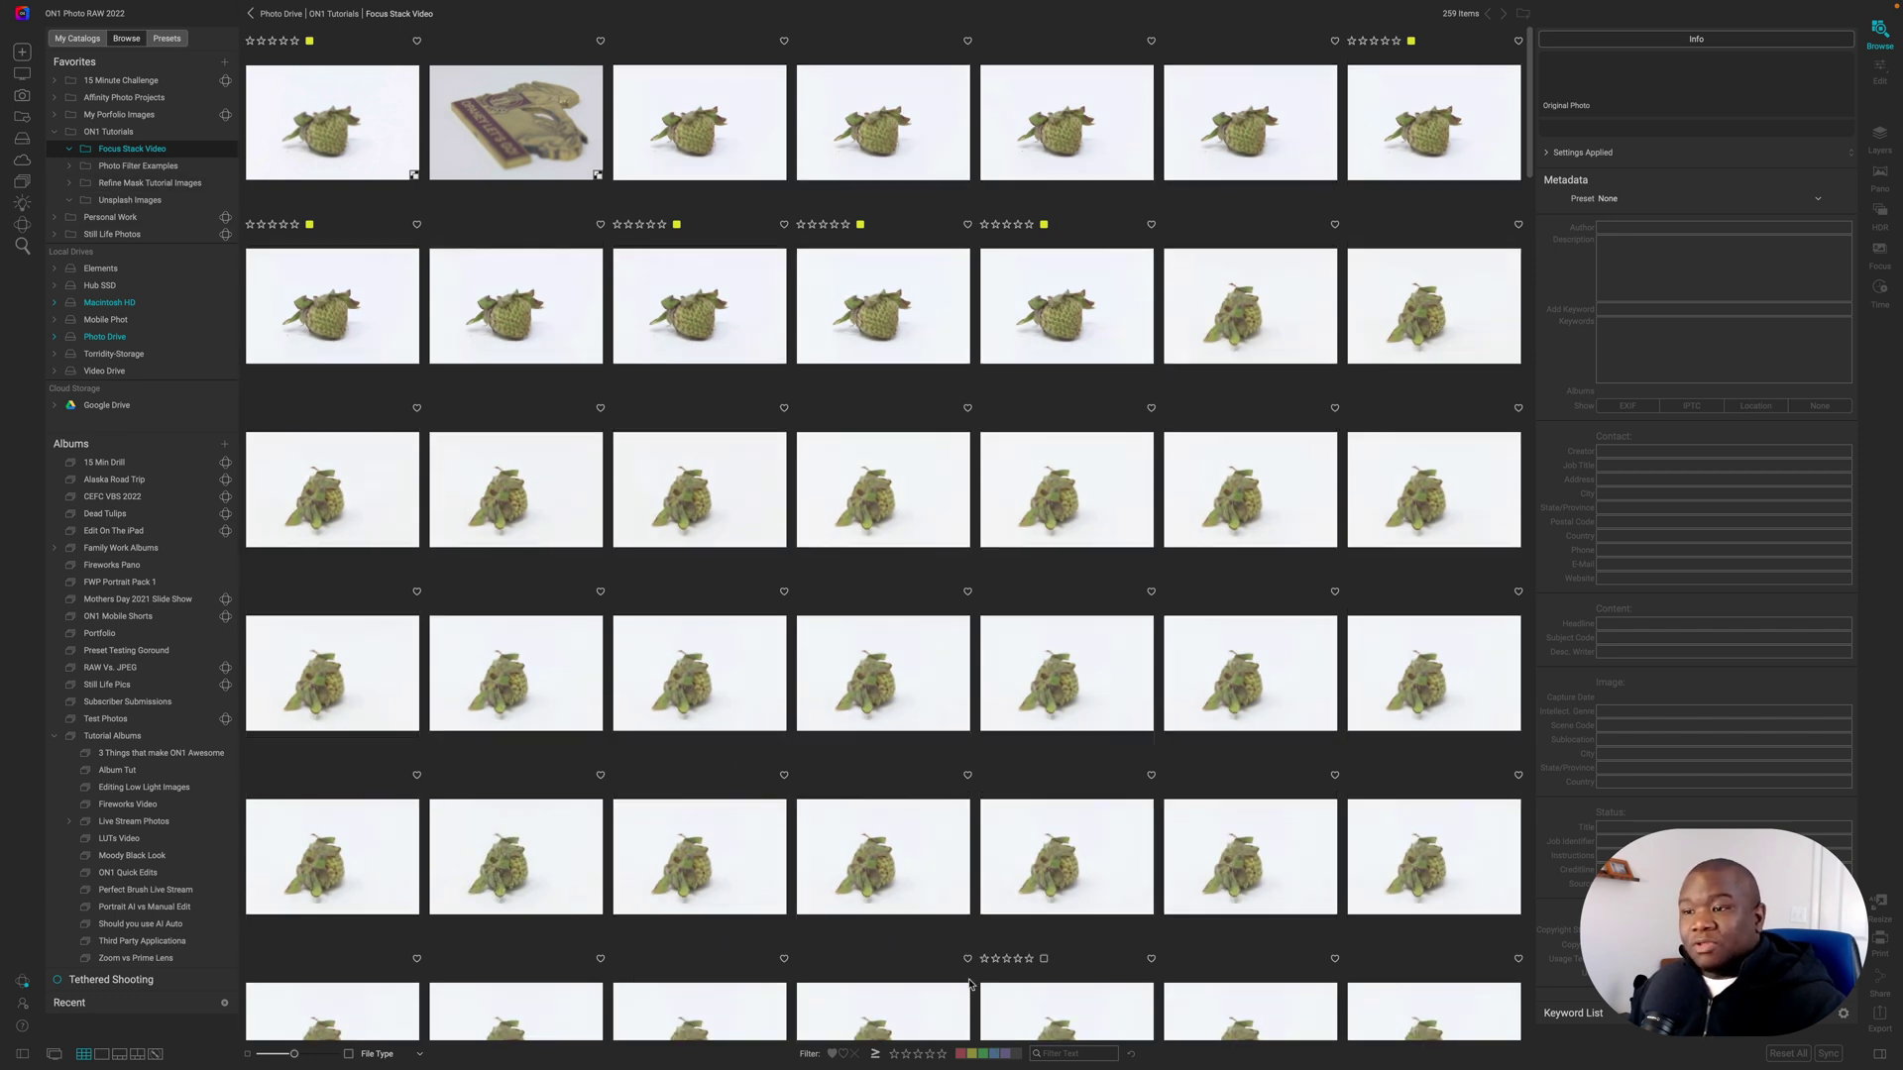
left_click(891, 679)
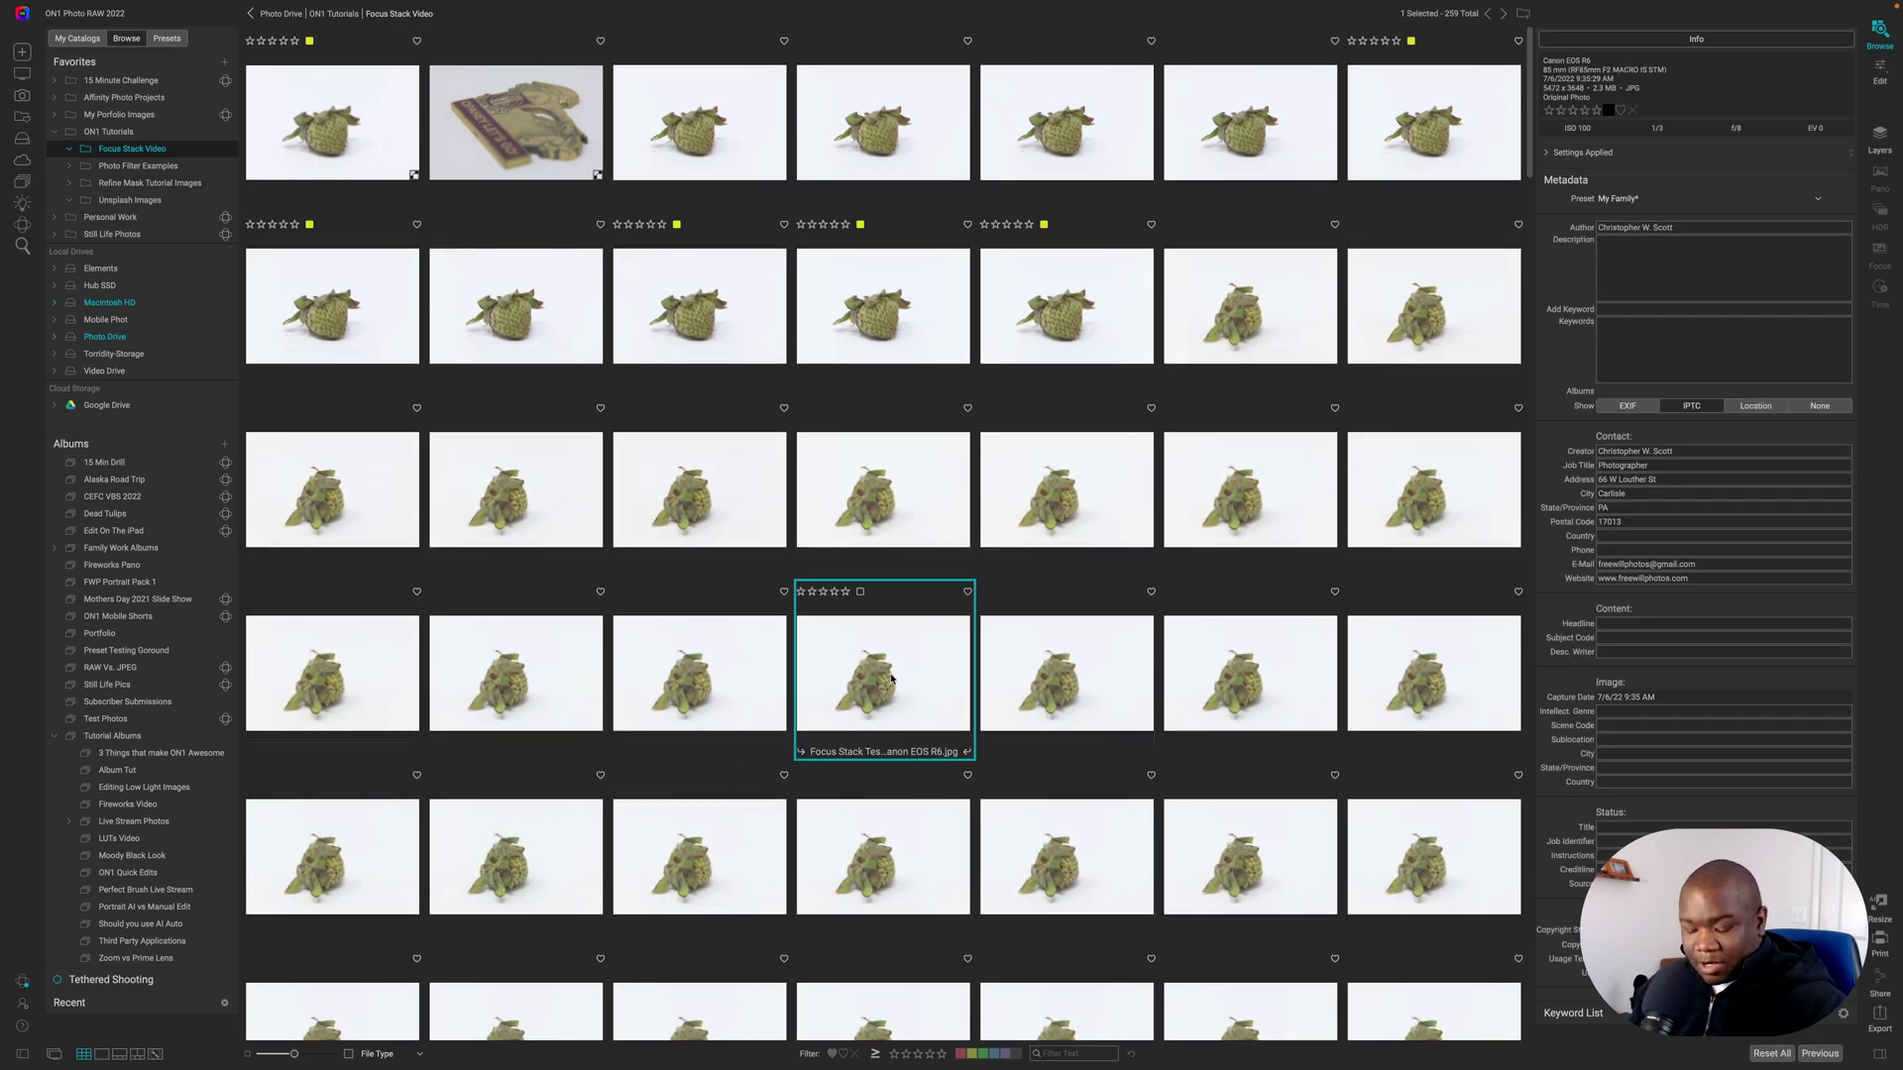
left_click(1060, 495, "super")
left_click(880, 382, "super")
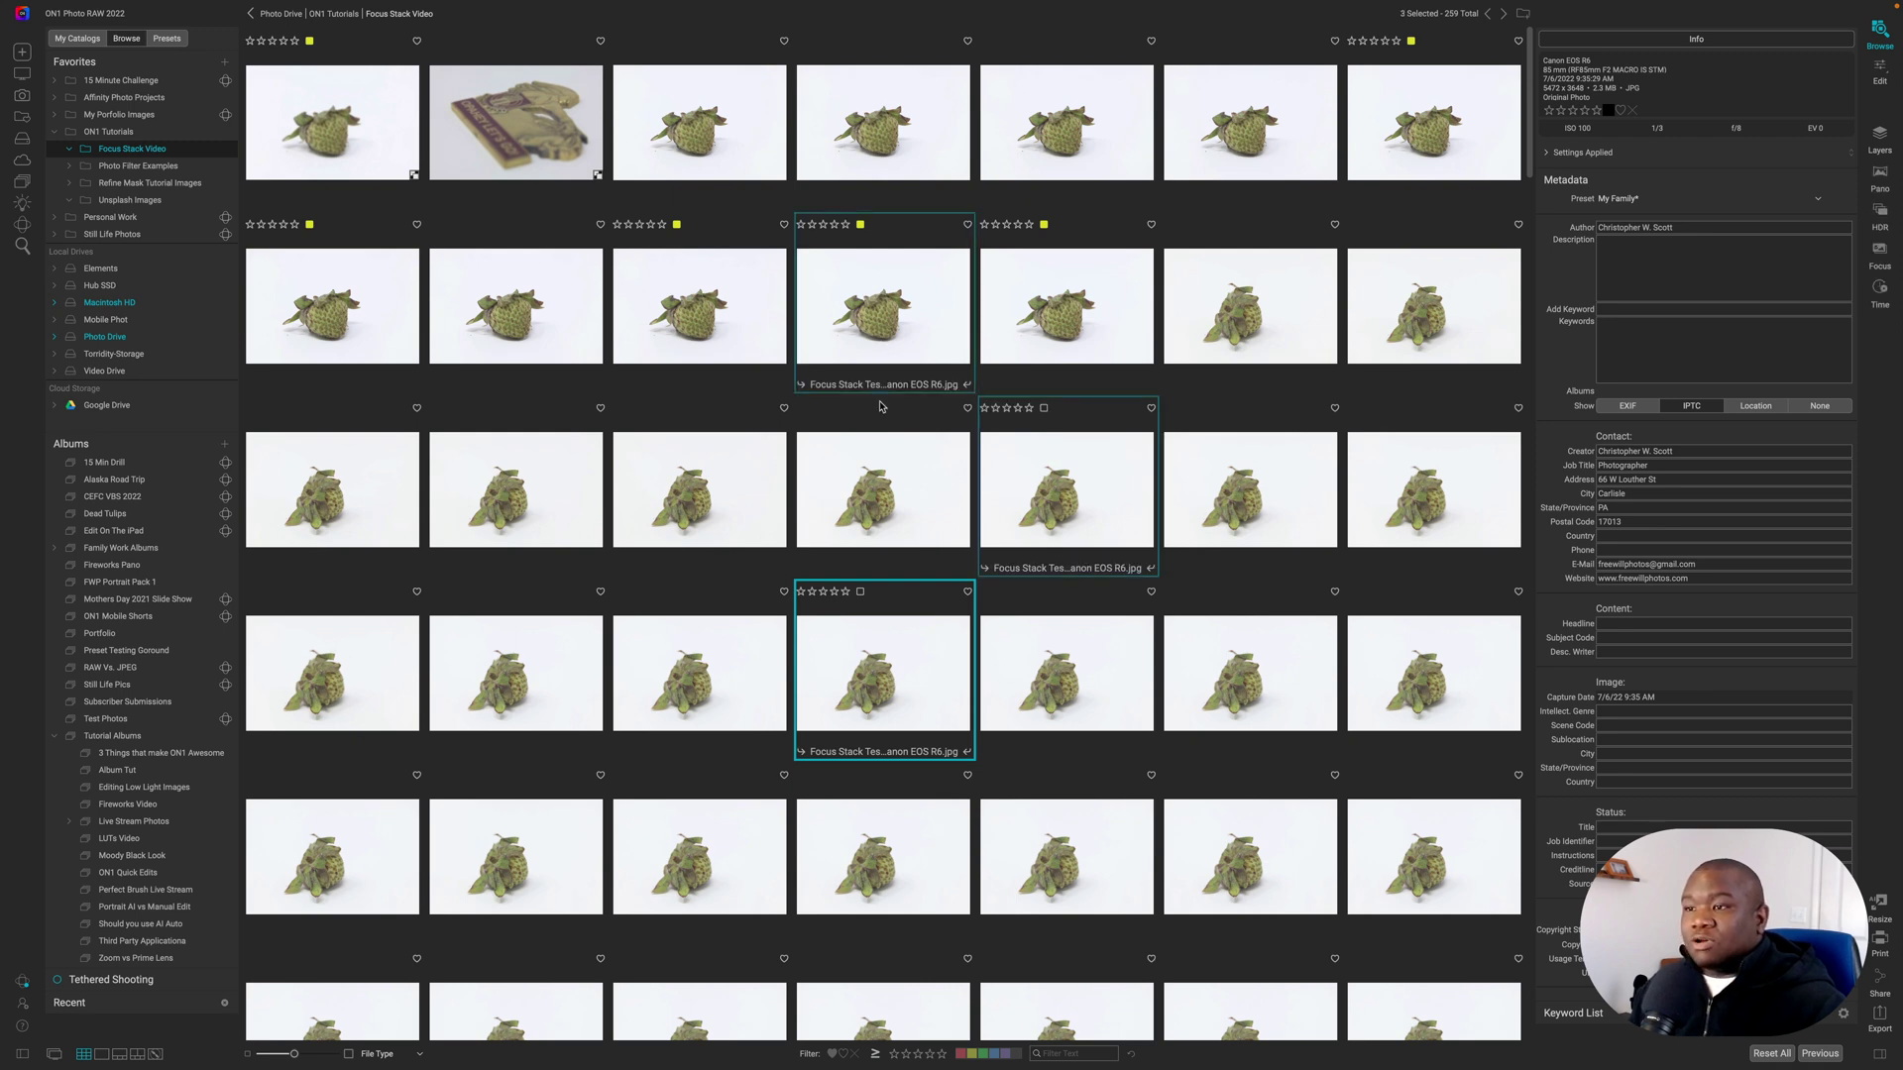
right_click(857, 694)
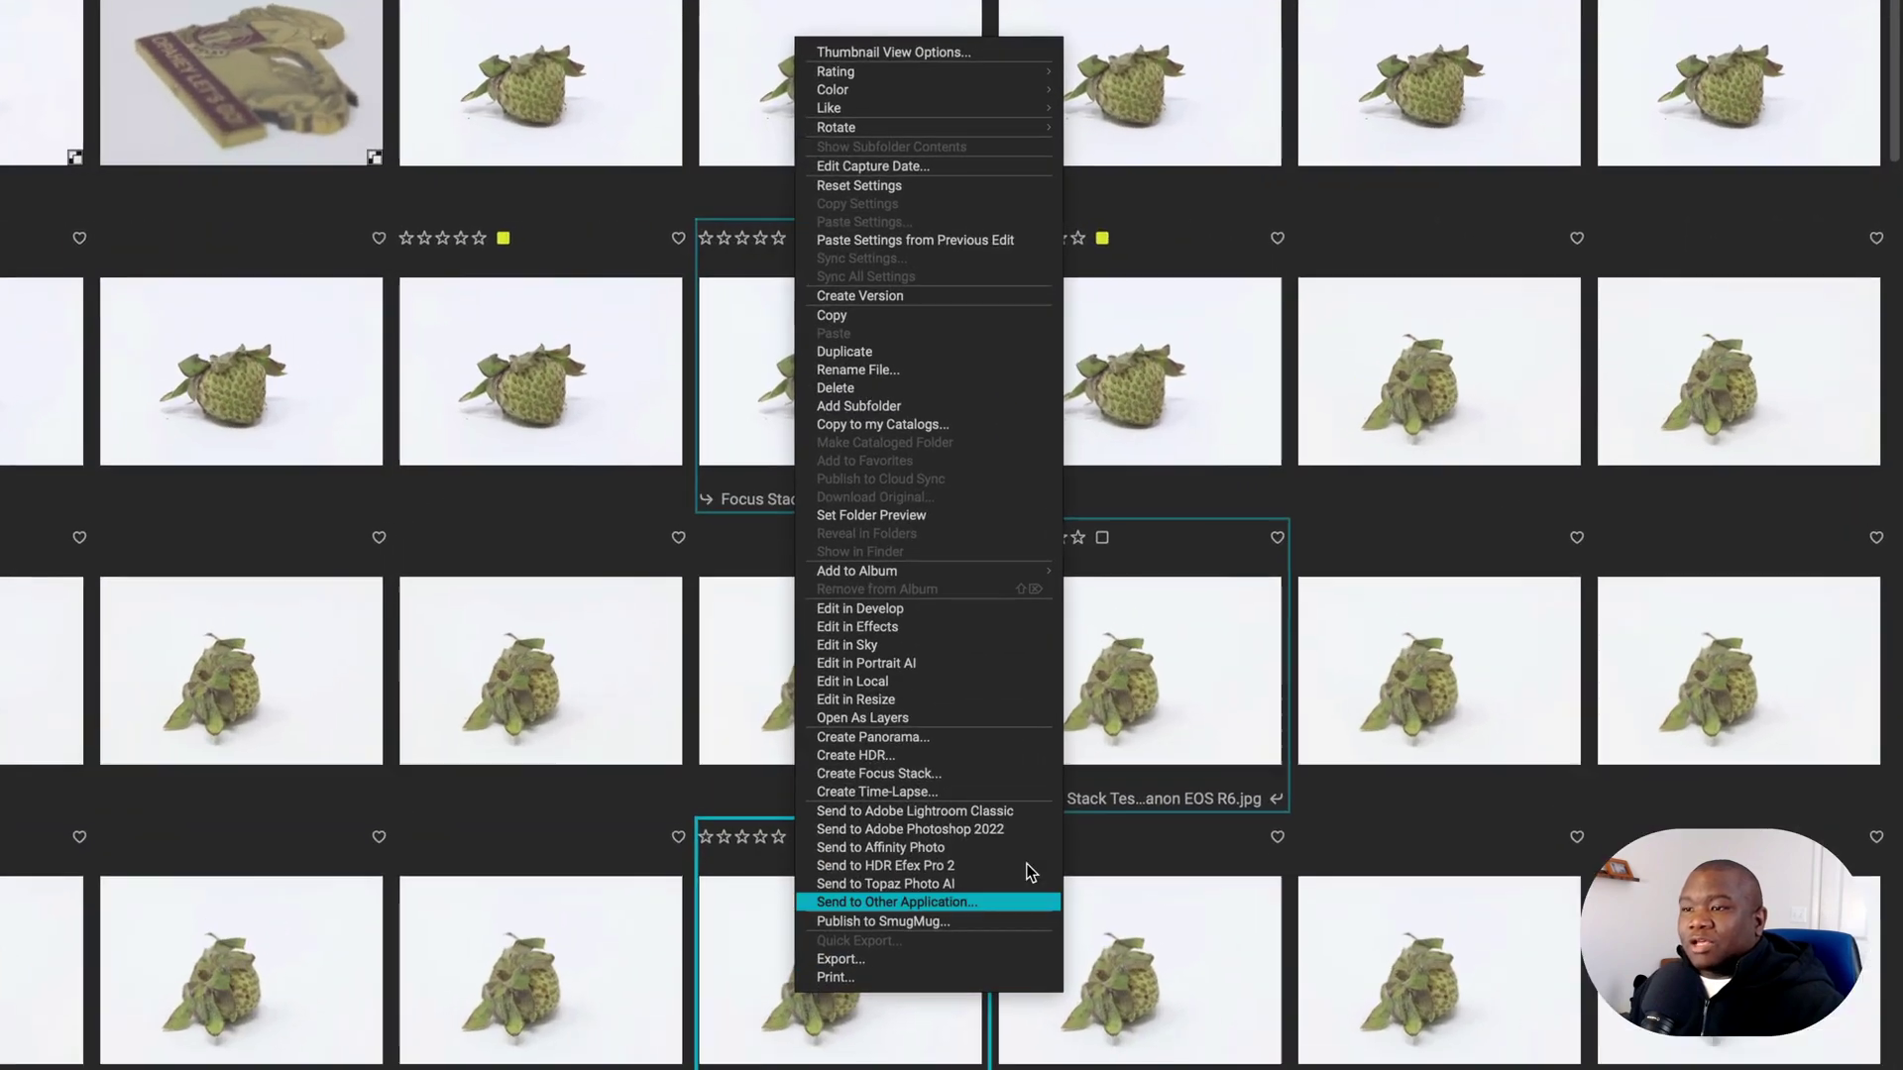
mouse_move(889, 571)
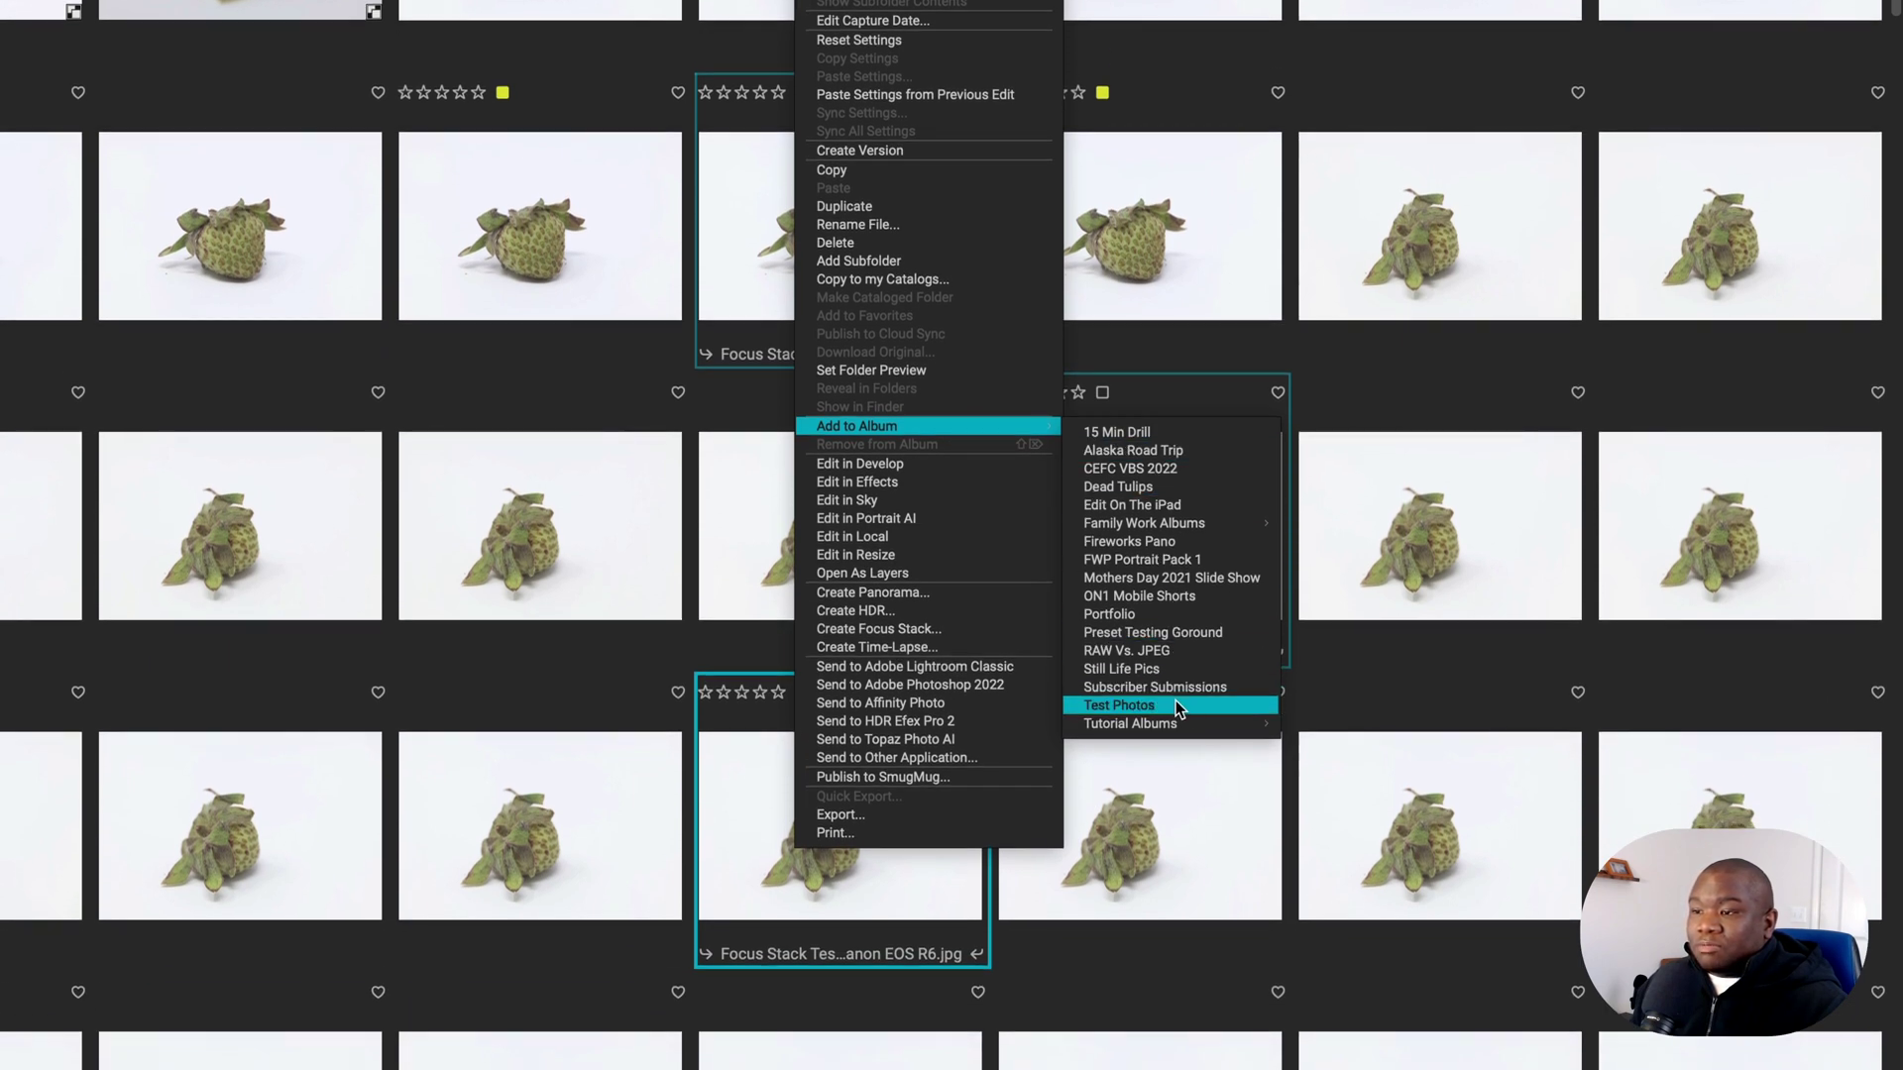
mouse_move(1214, 870)
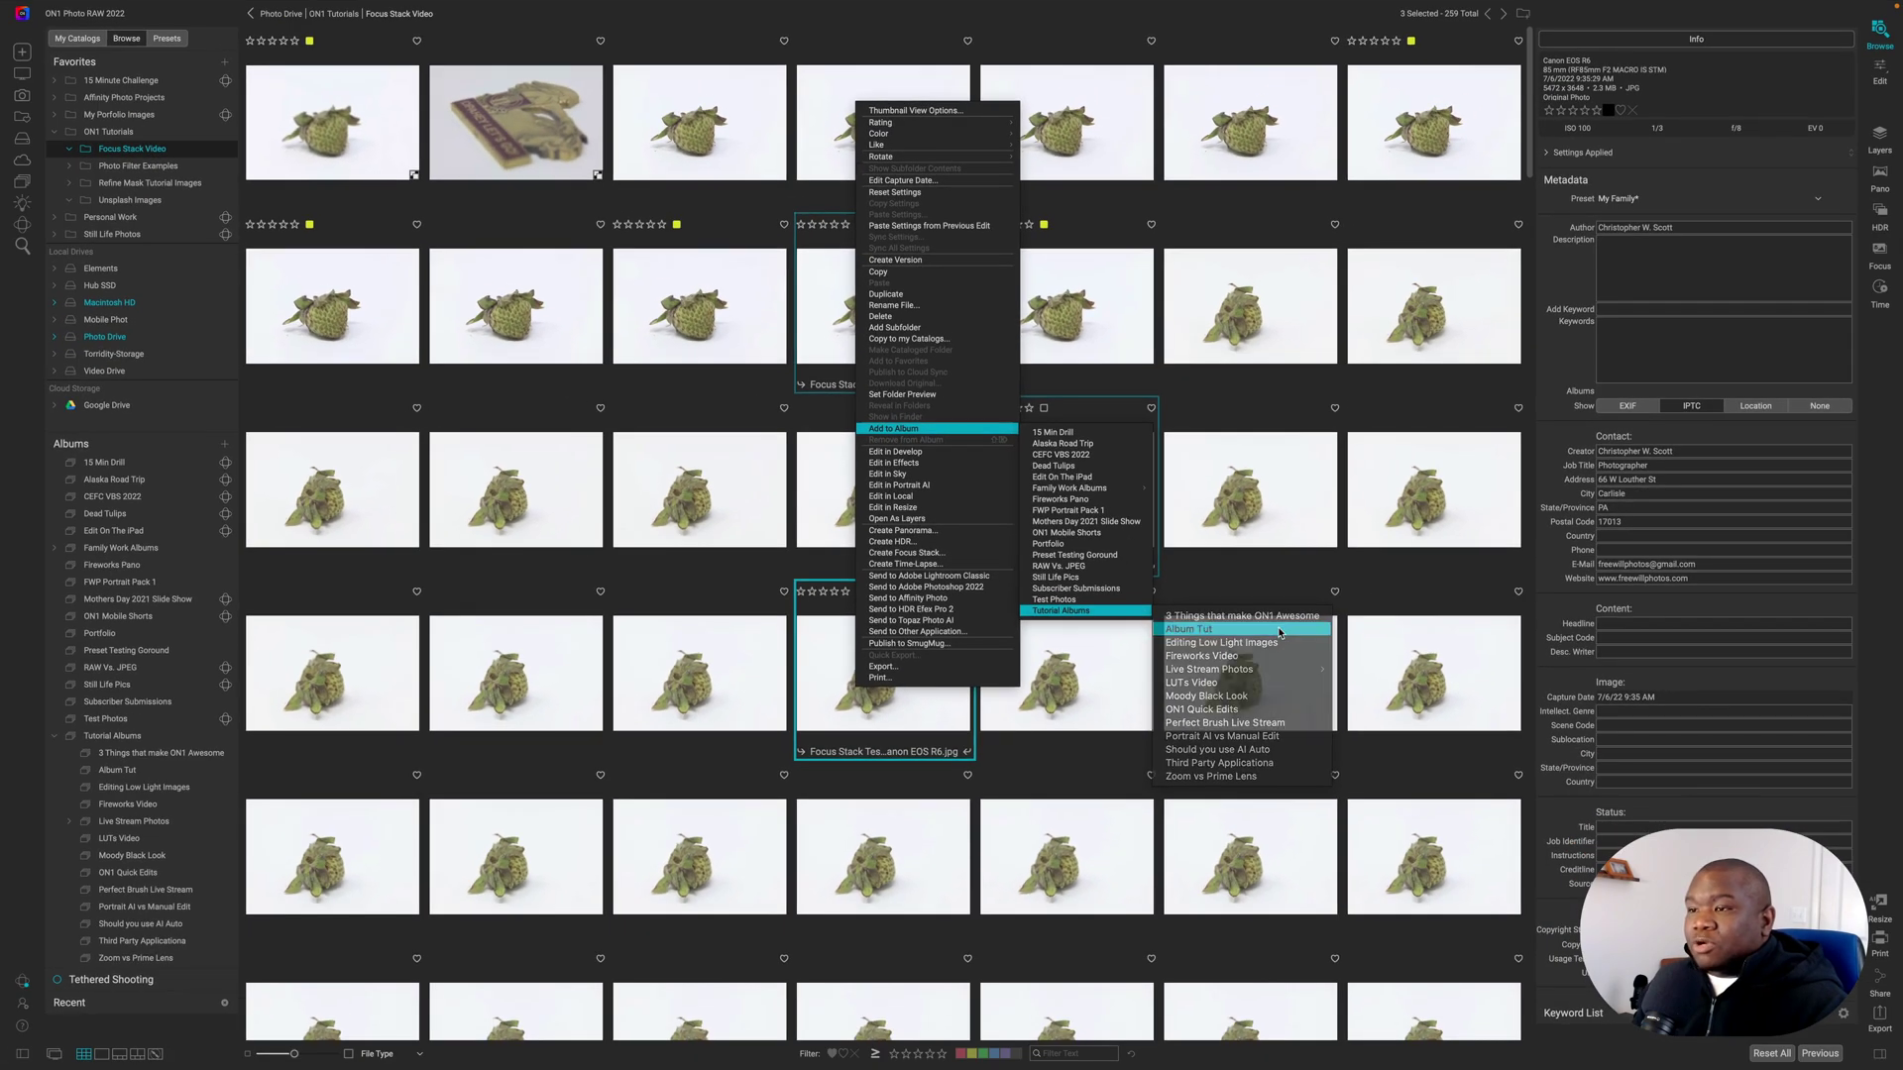
left_click(1478, 753)
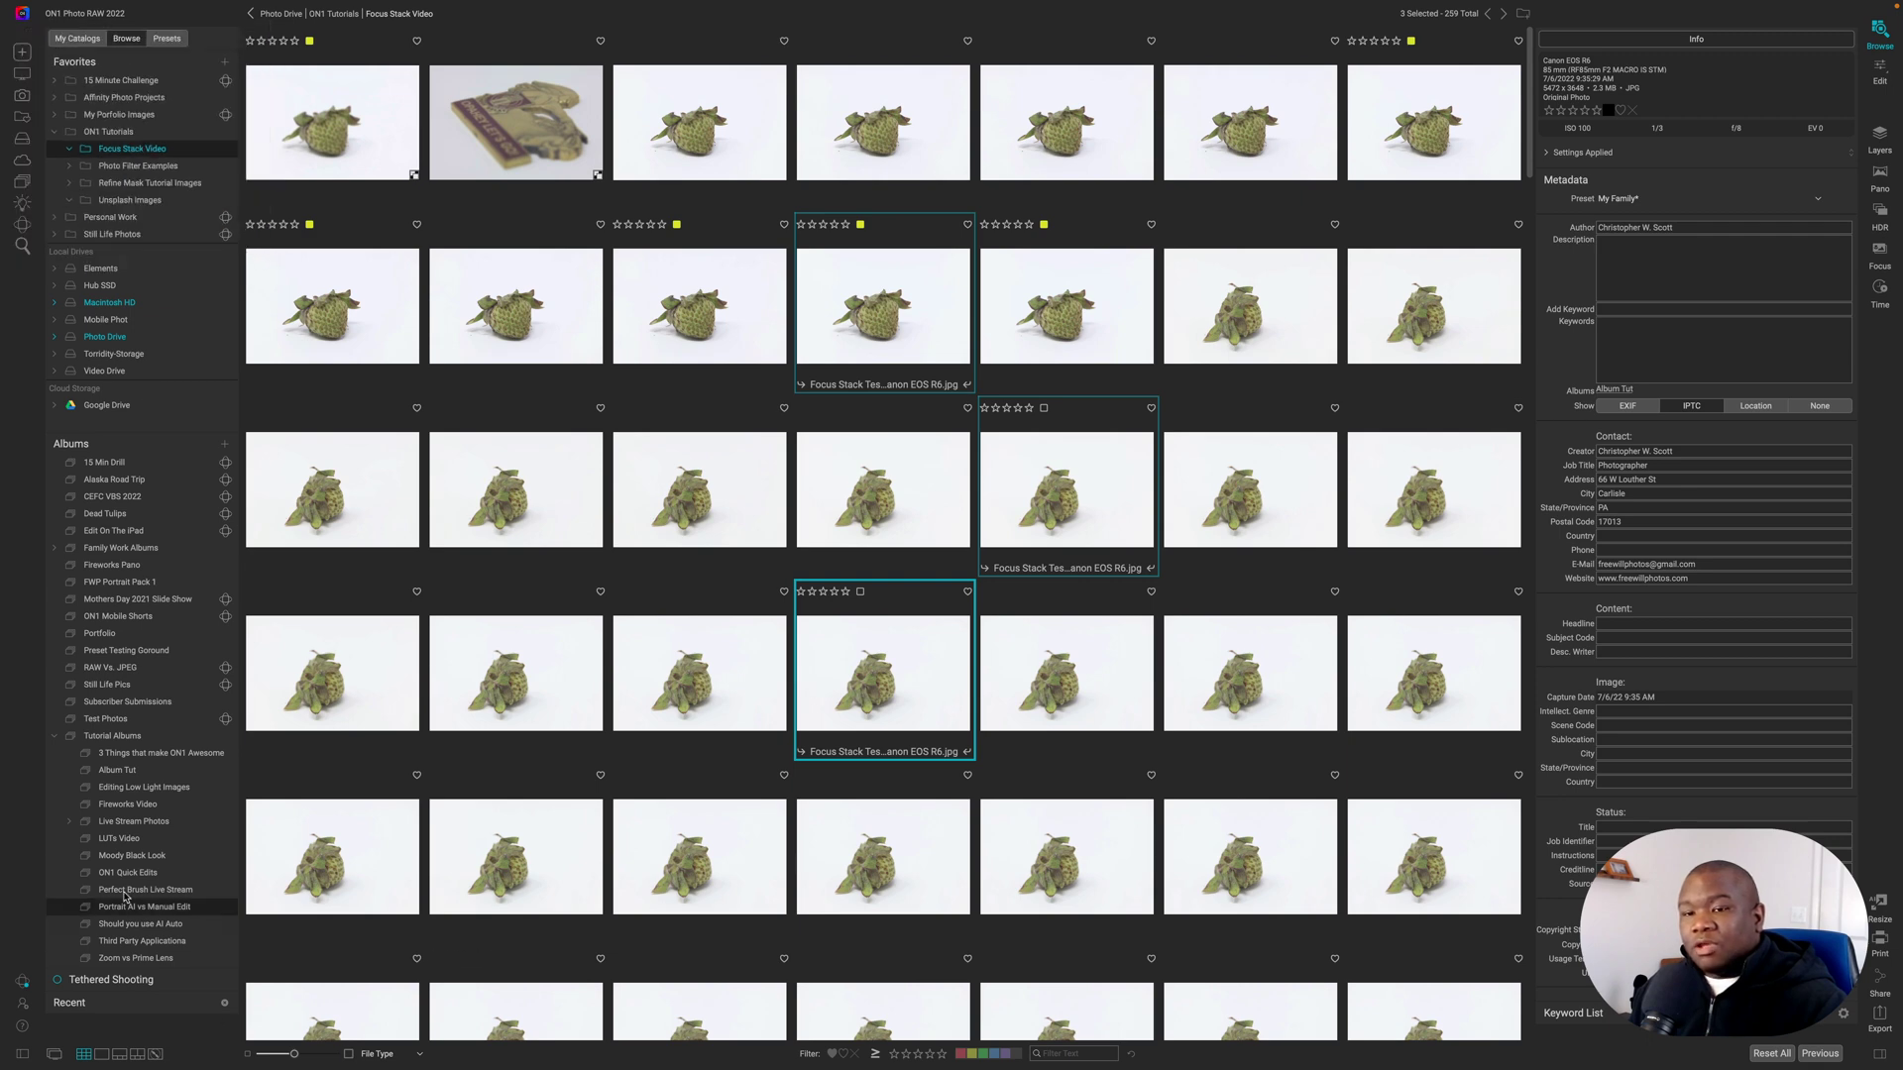
left_click(119, 774)
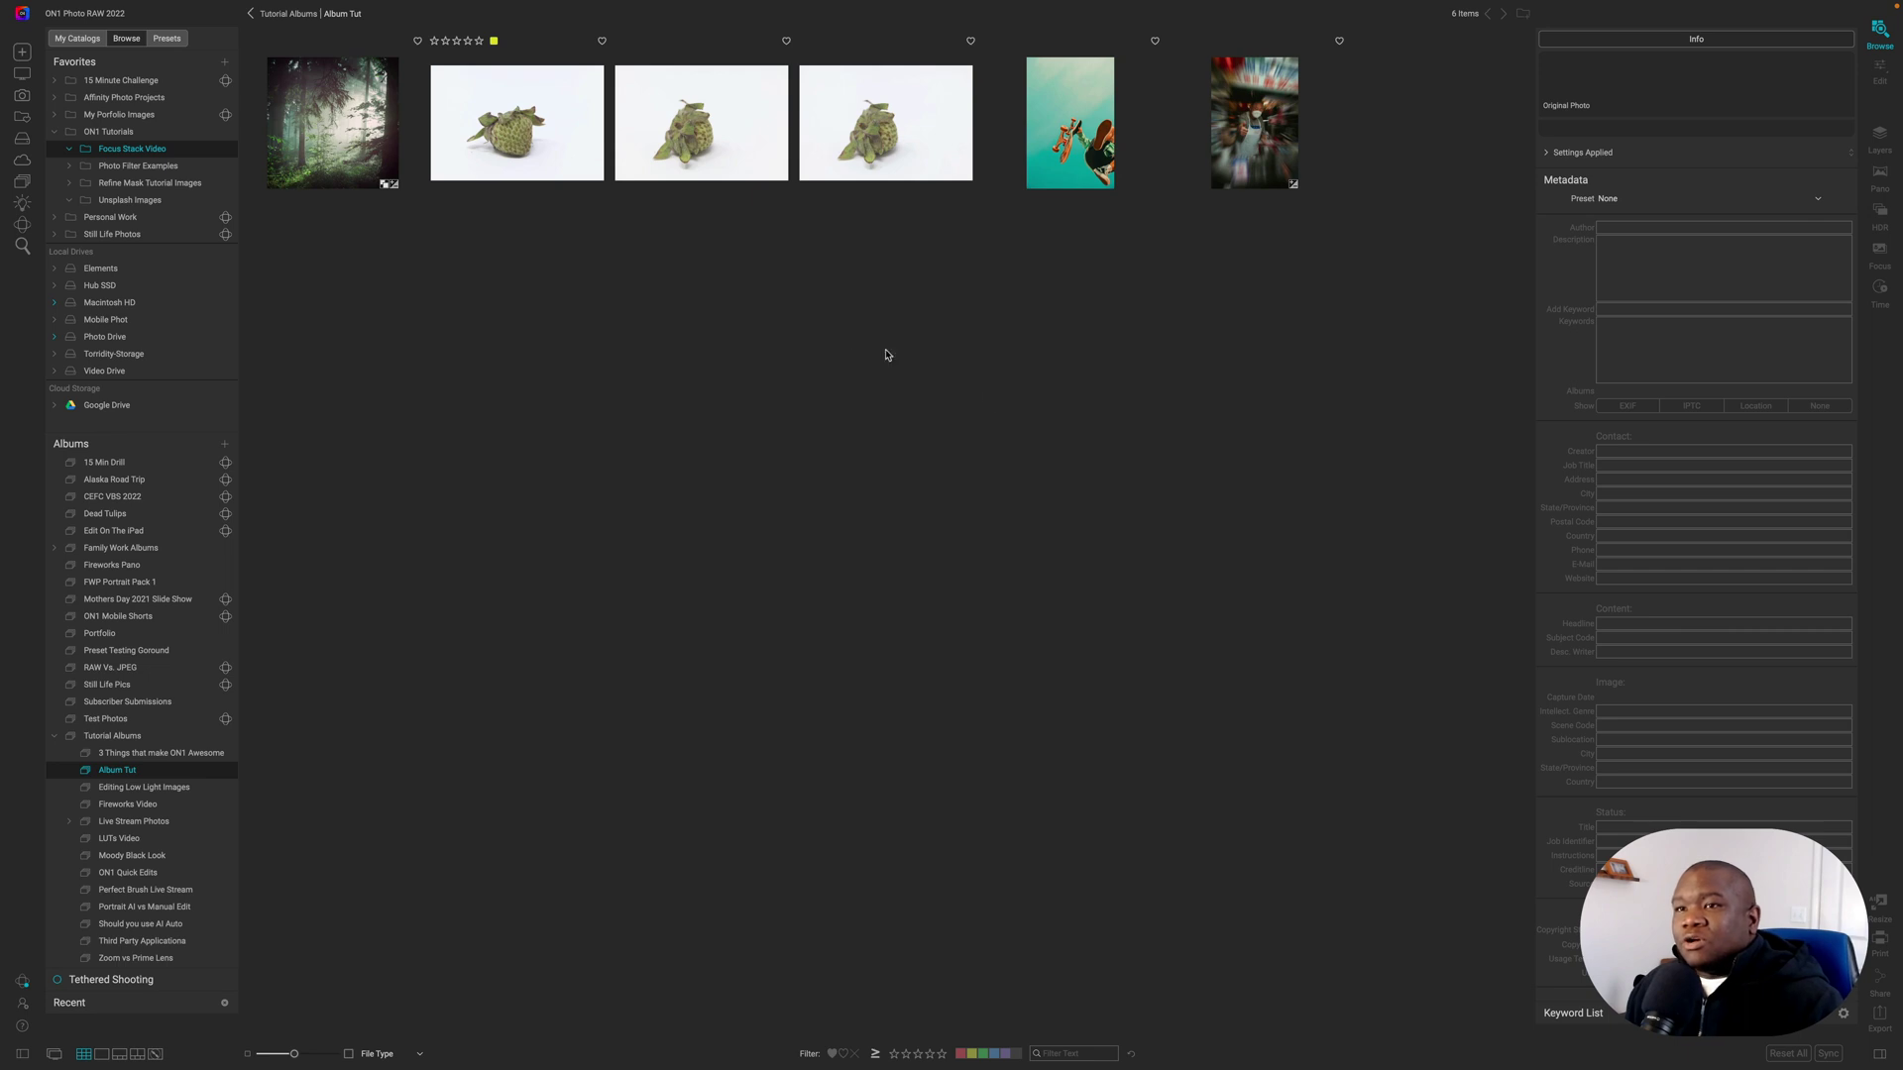
mouse_move(481, 187)
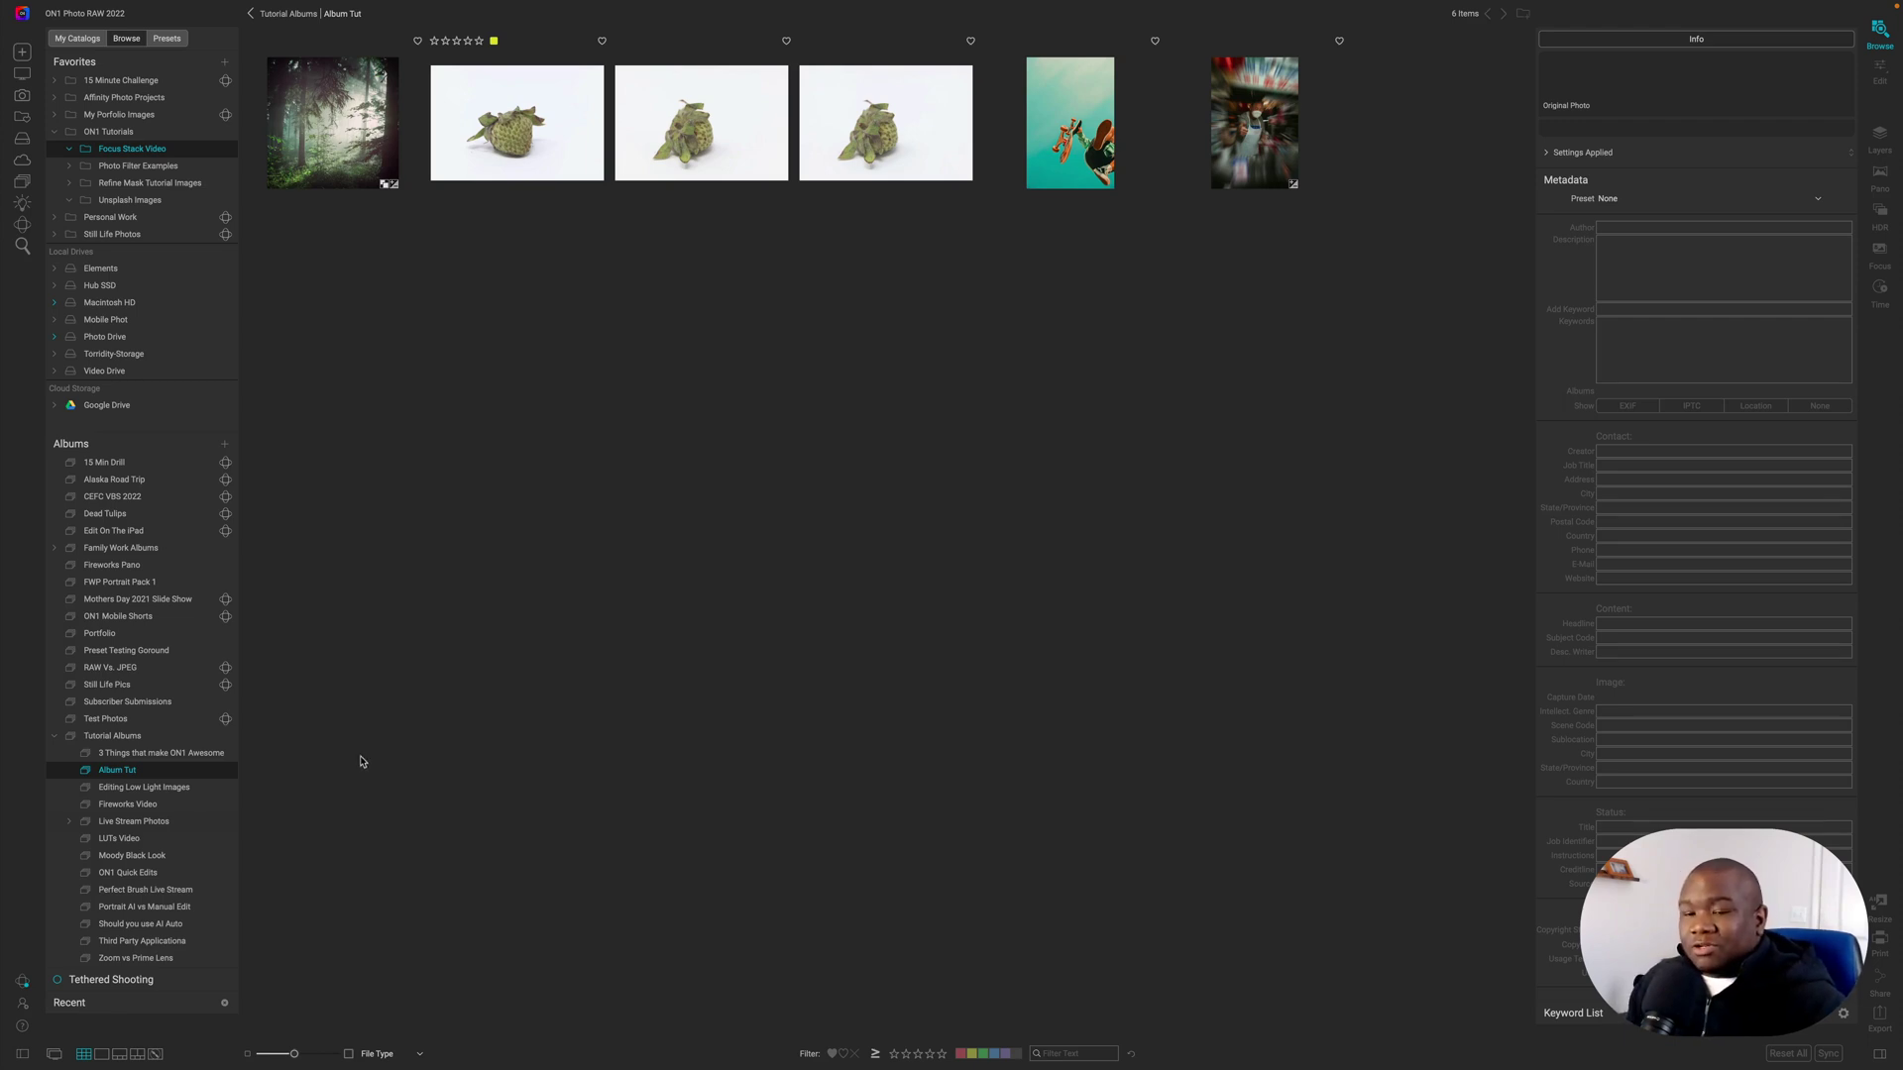
left_click(69, 822)
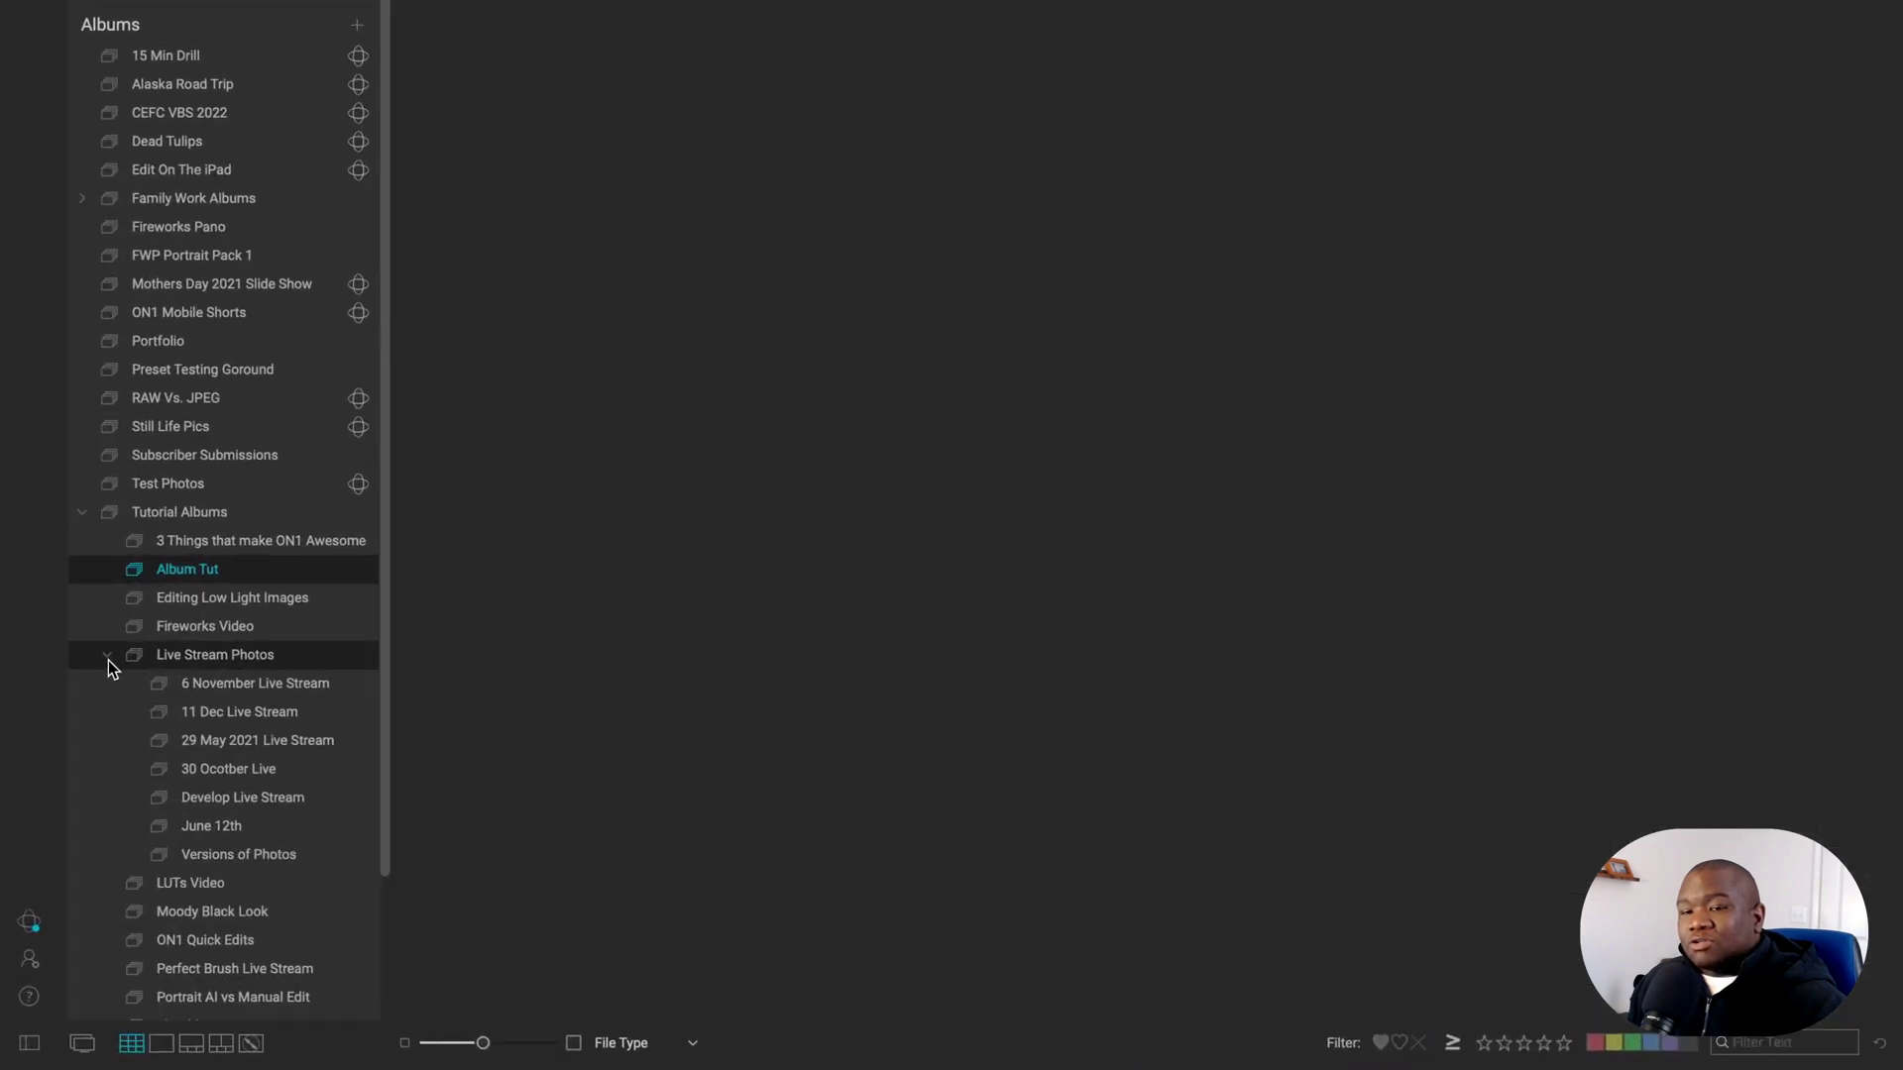
left_click(82, 513)
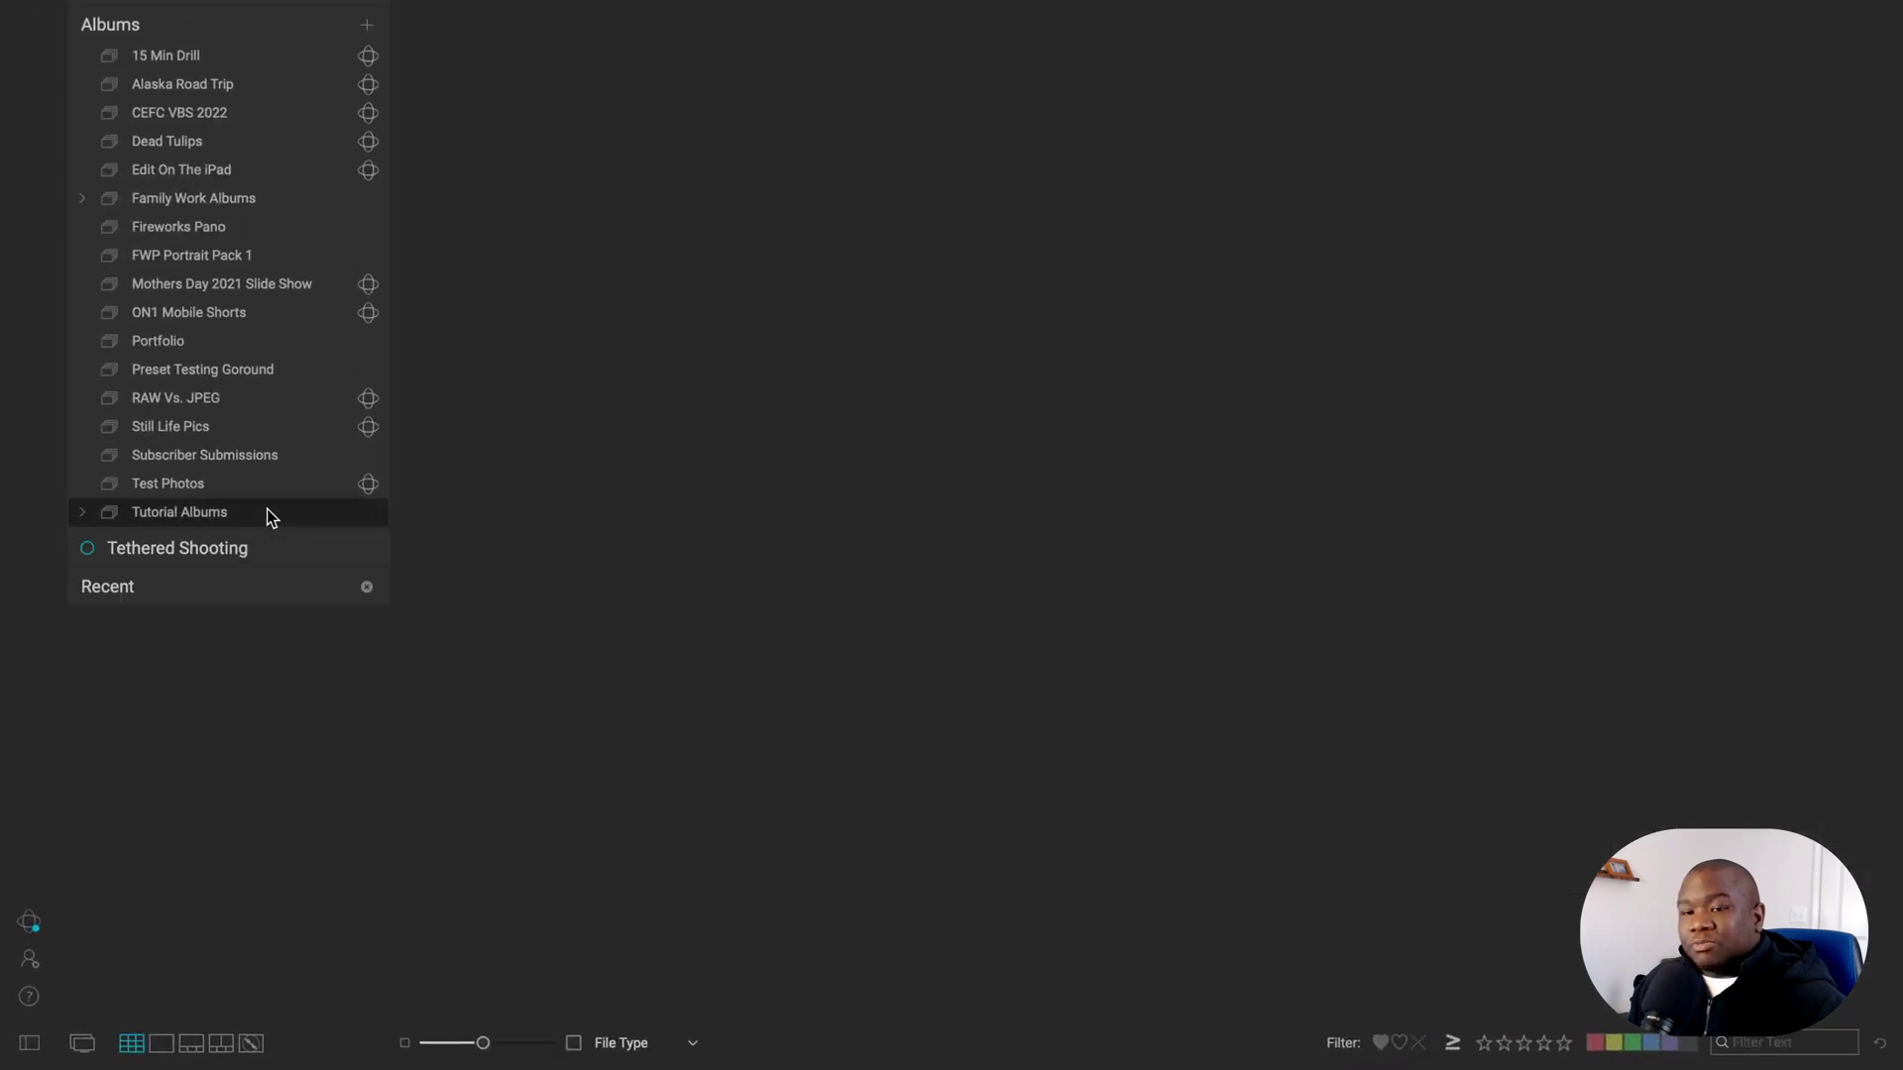
left_click(80, 513)
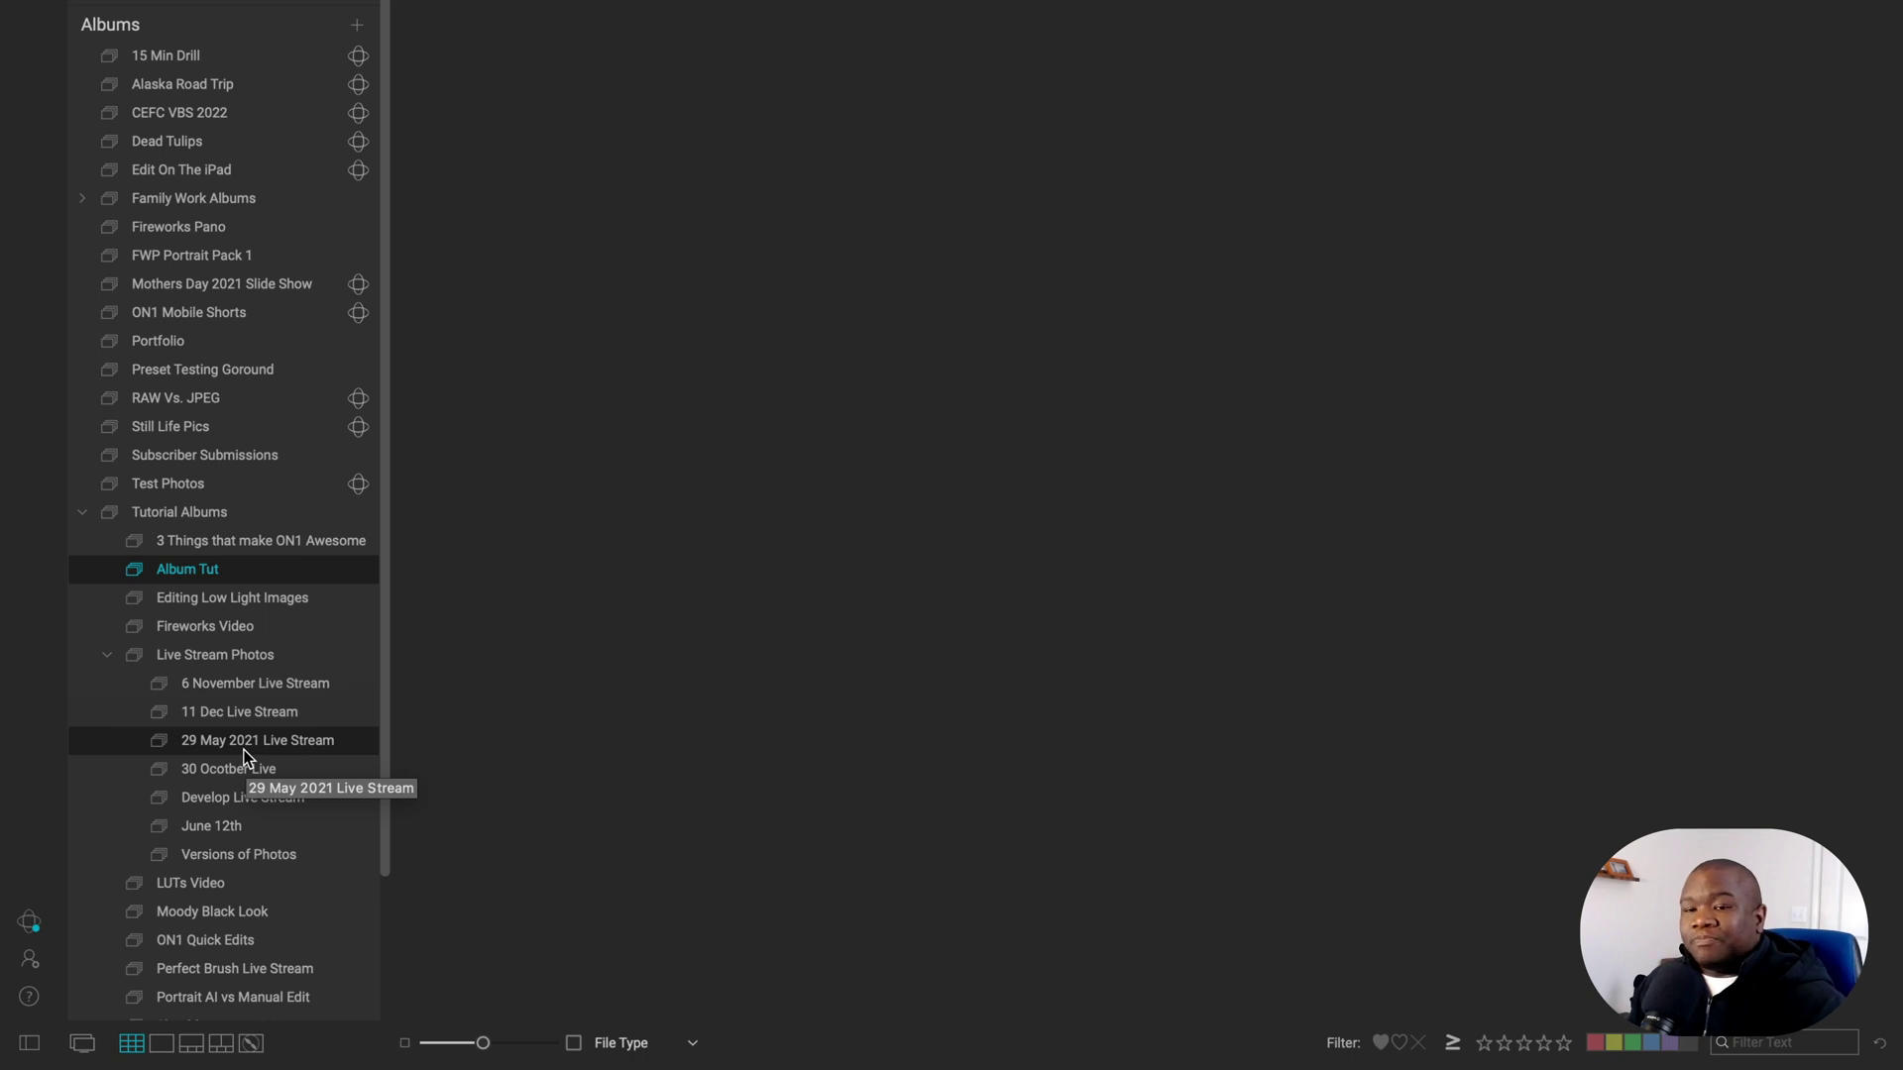
left_click(105, 655)
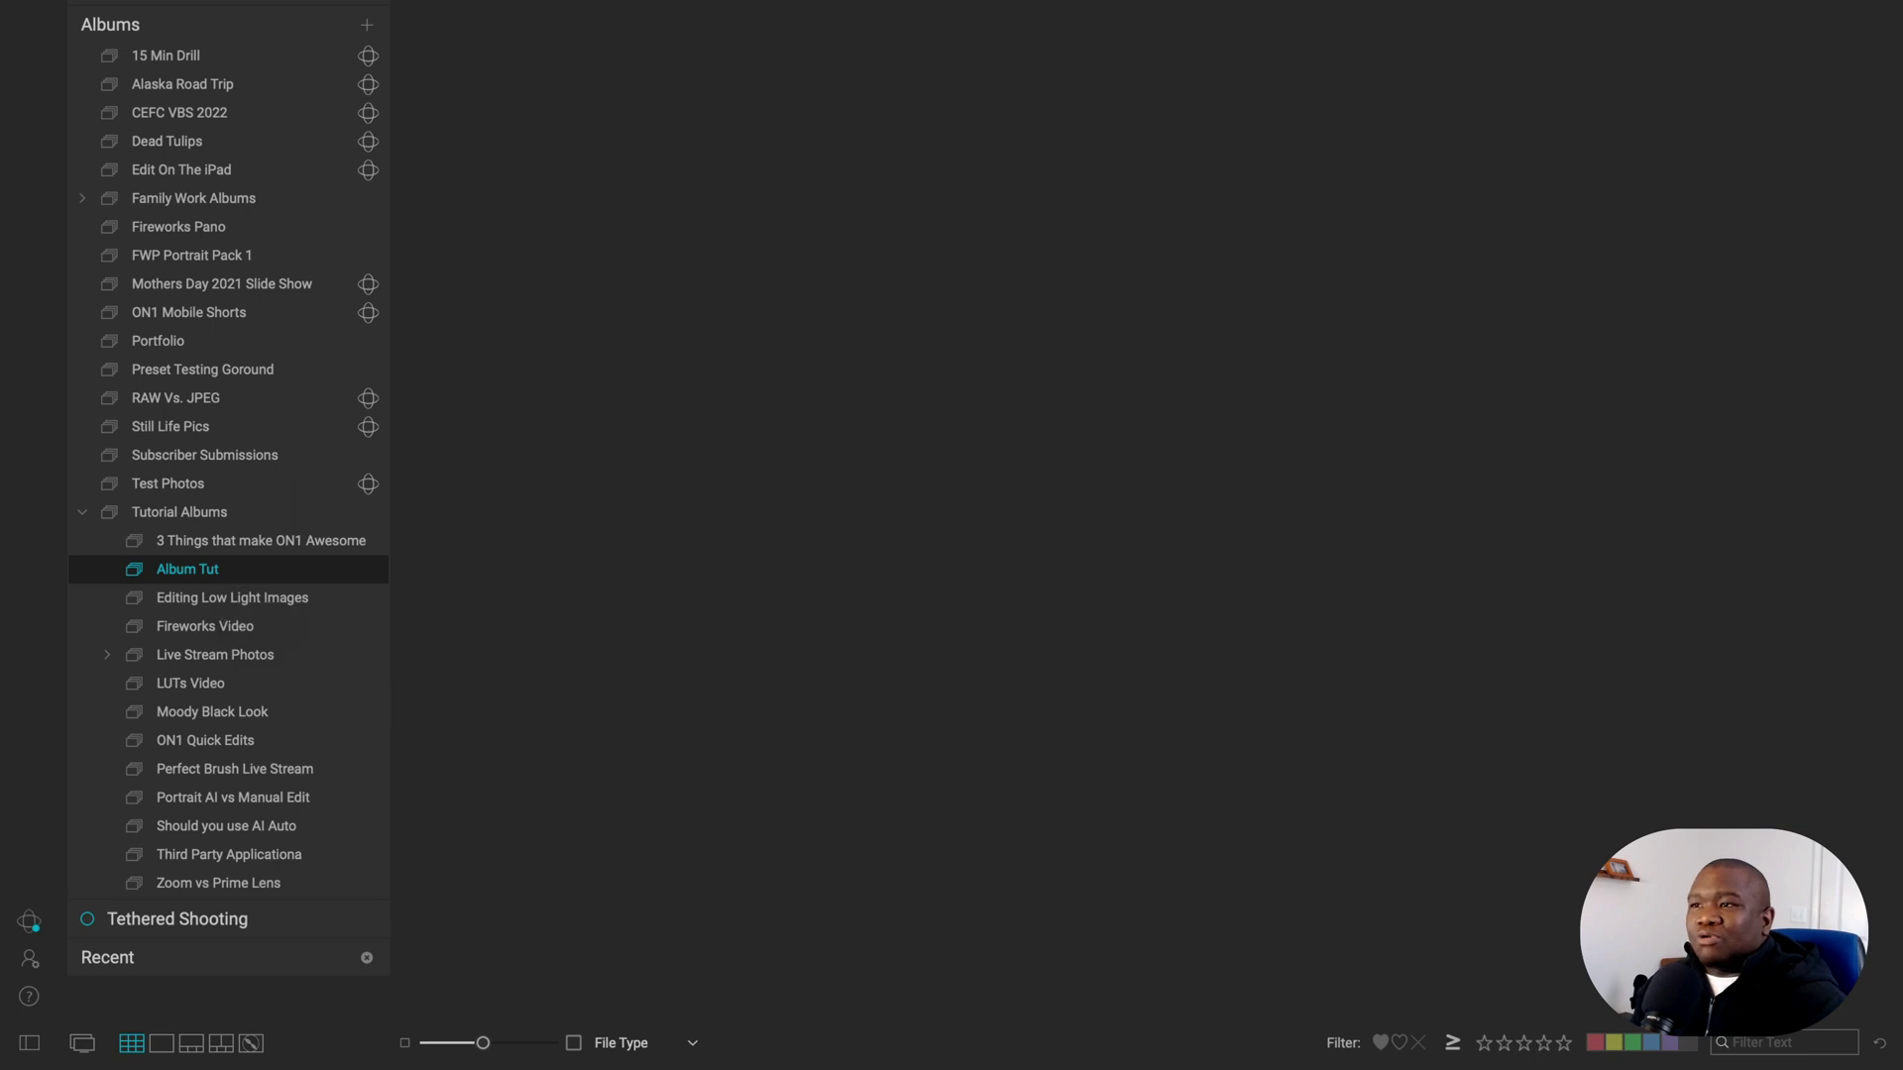
- Apply Move to Top to Album Tut, making it a standalone album
right_click(252, 573)
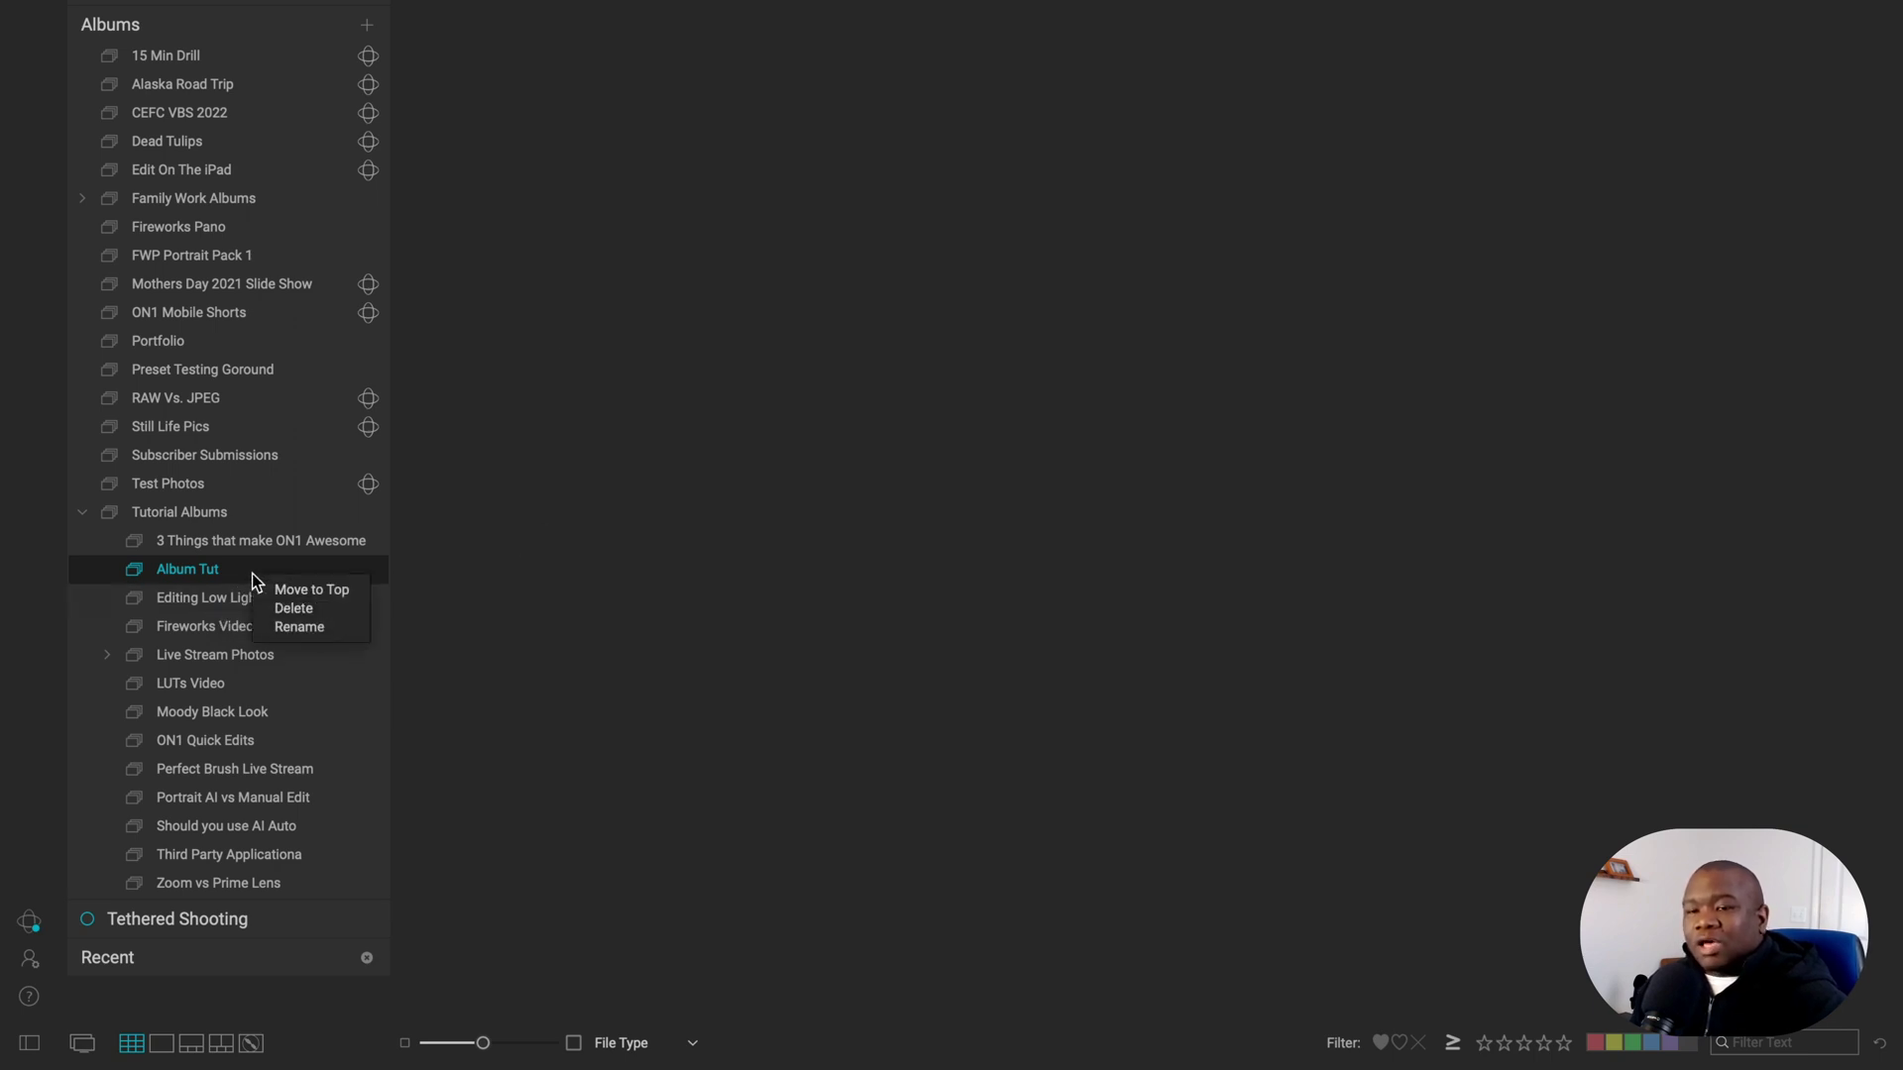
left_click(338, 590)
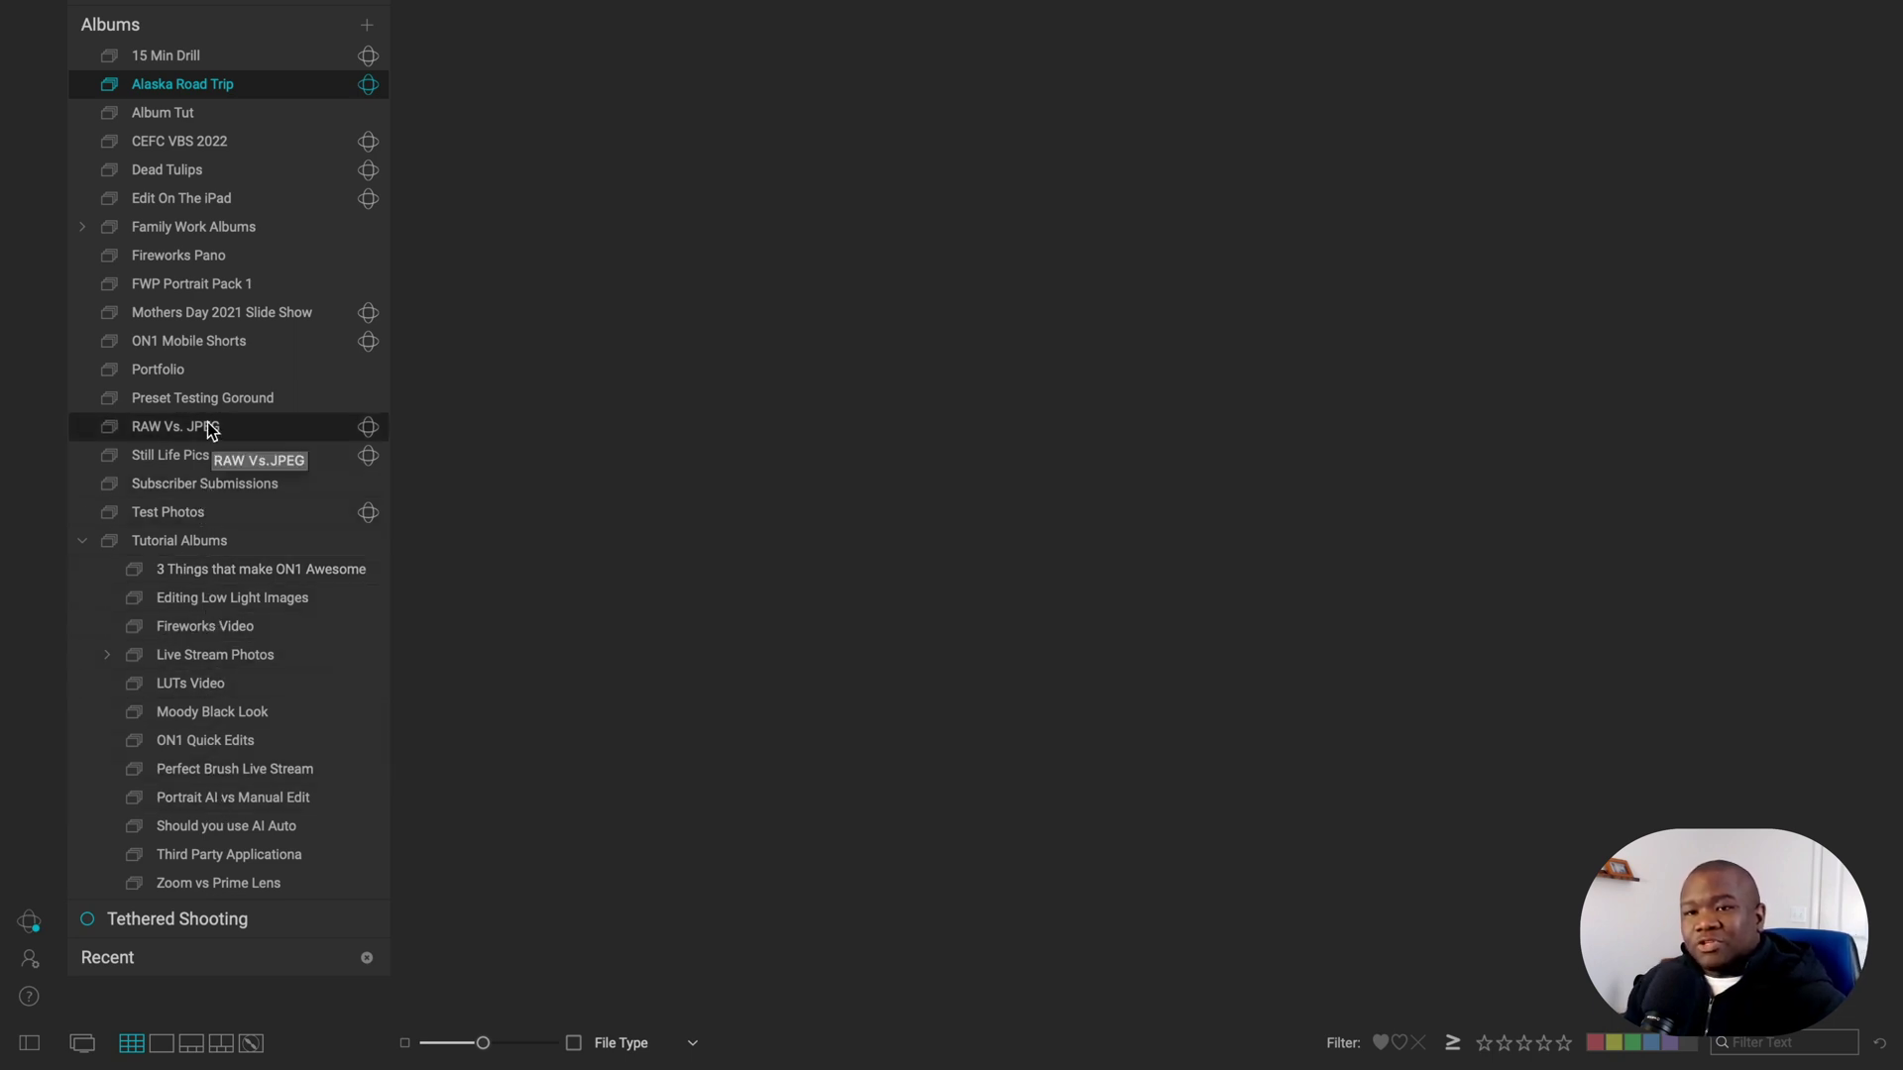
- Publish the Album Tut album to Cloud Sync from its context menu
right_click(281, 118)
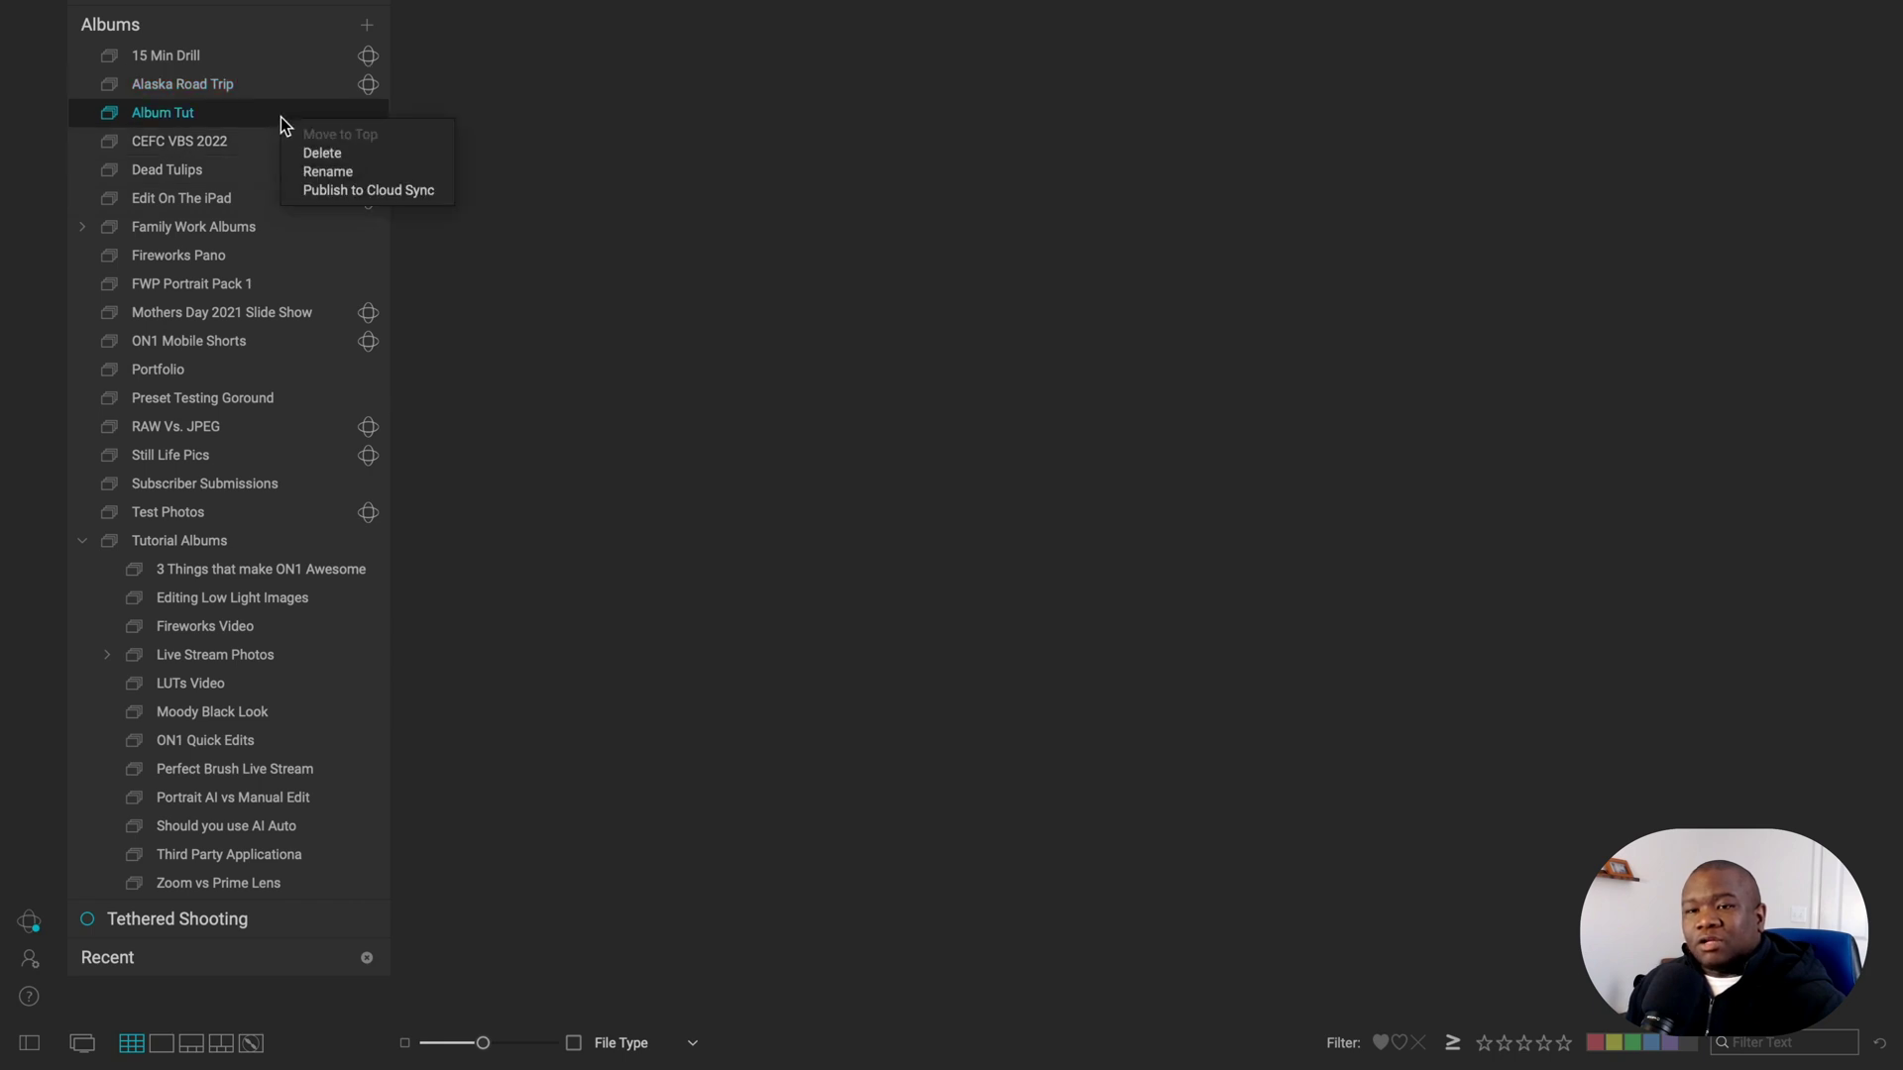
left_click(436, 190)
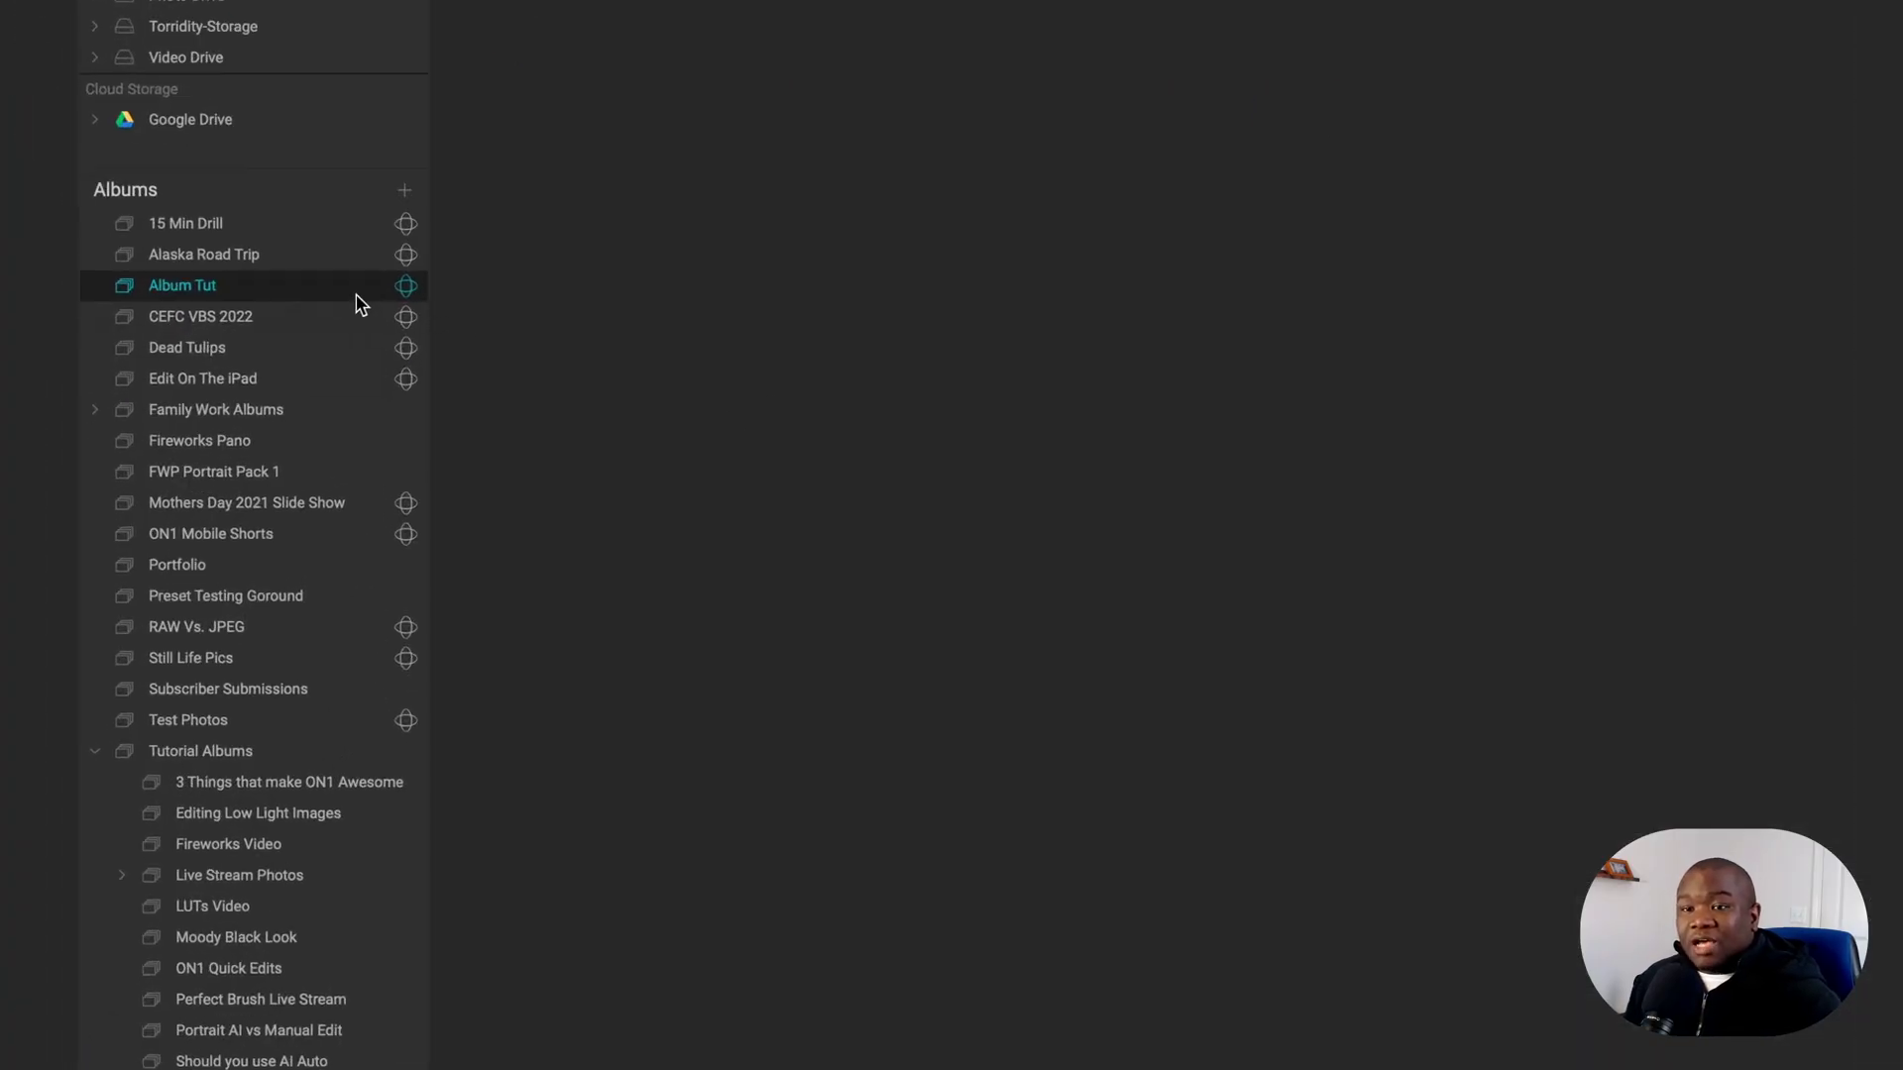
- Show Album Tut's Sync Options: Publish Sync Previews versus Publish Original Files
right_click(359, 304)
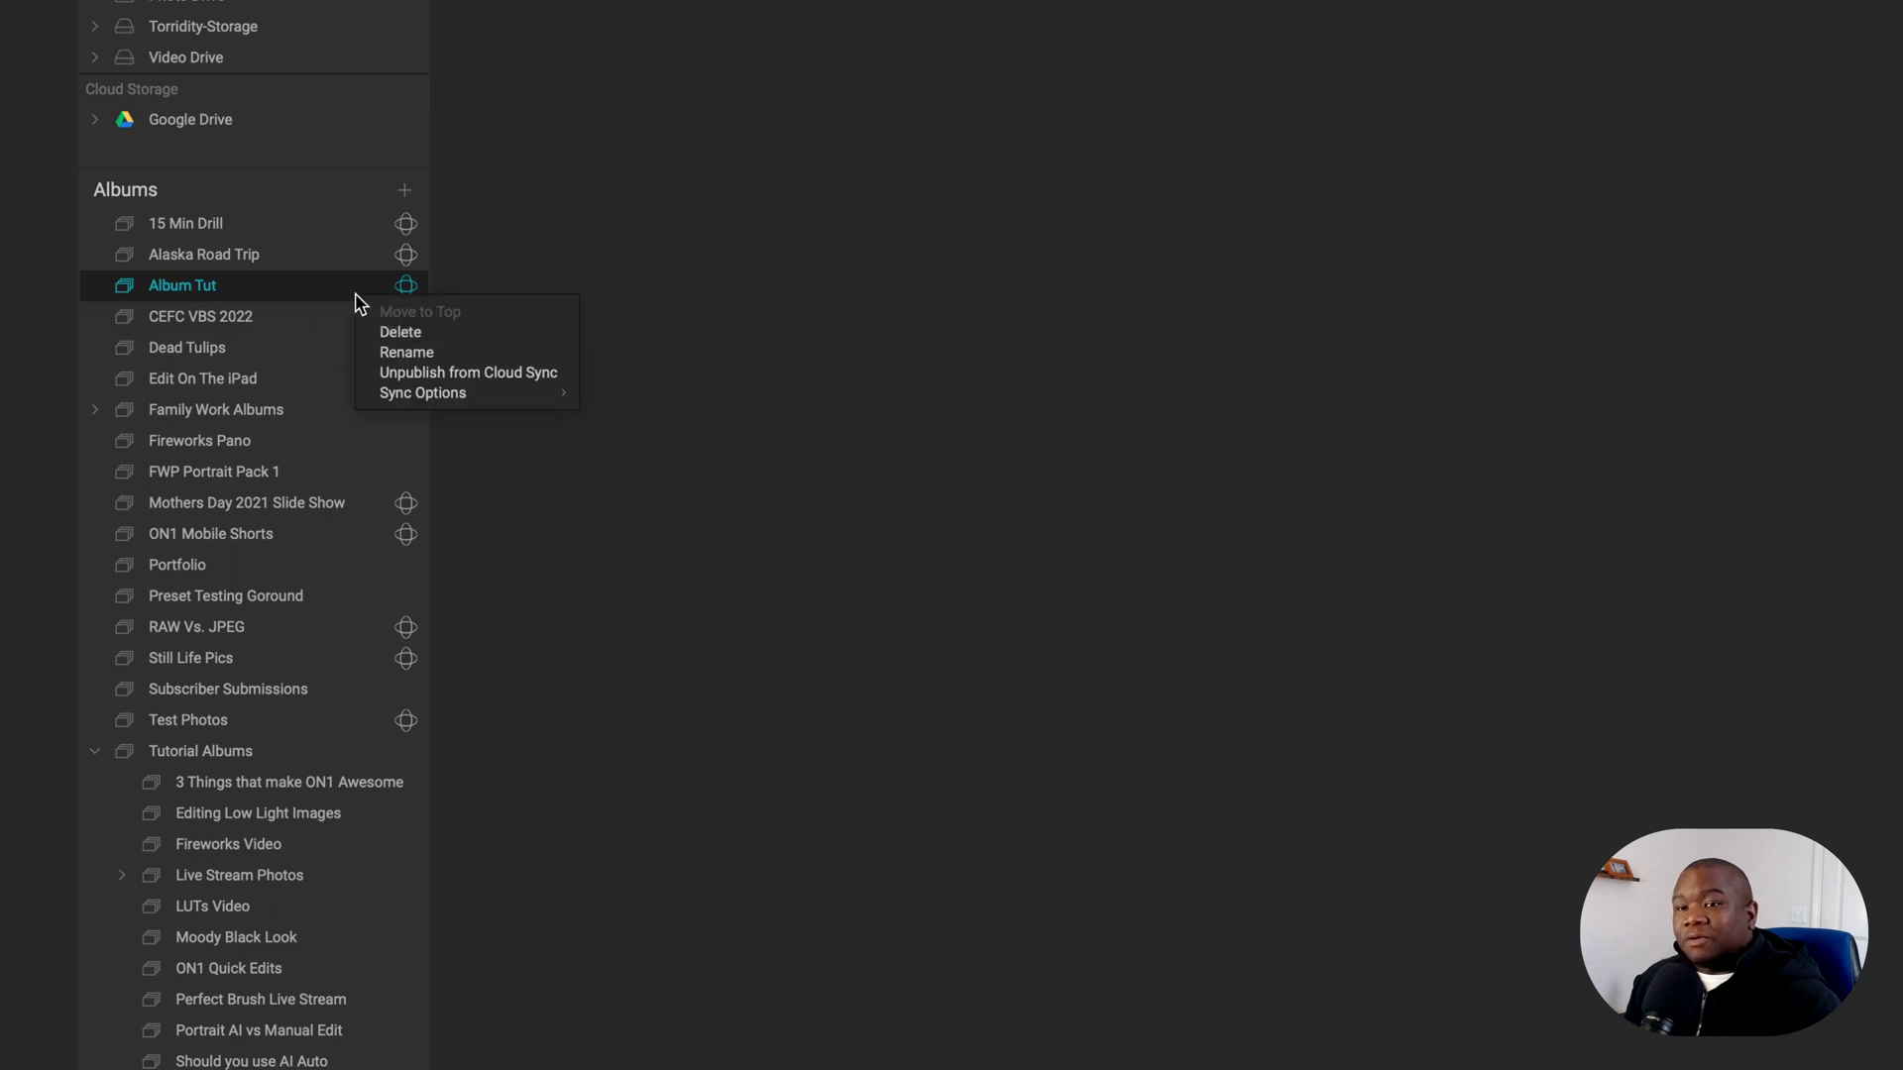
mouse_move(486, 405)
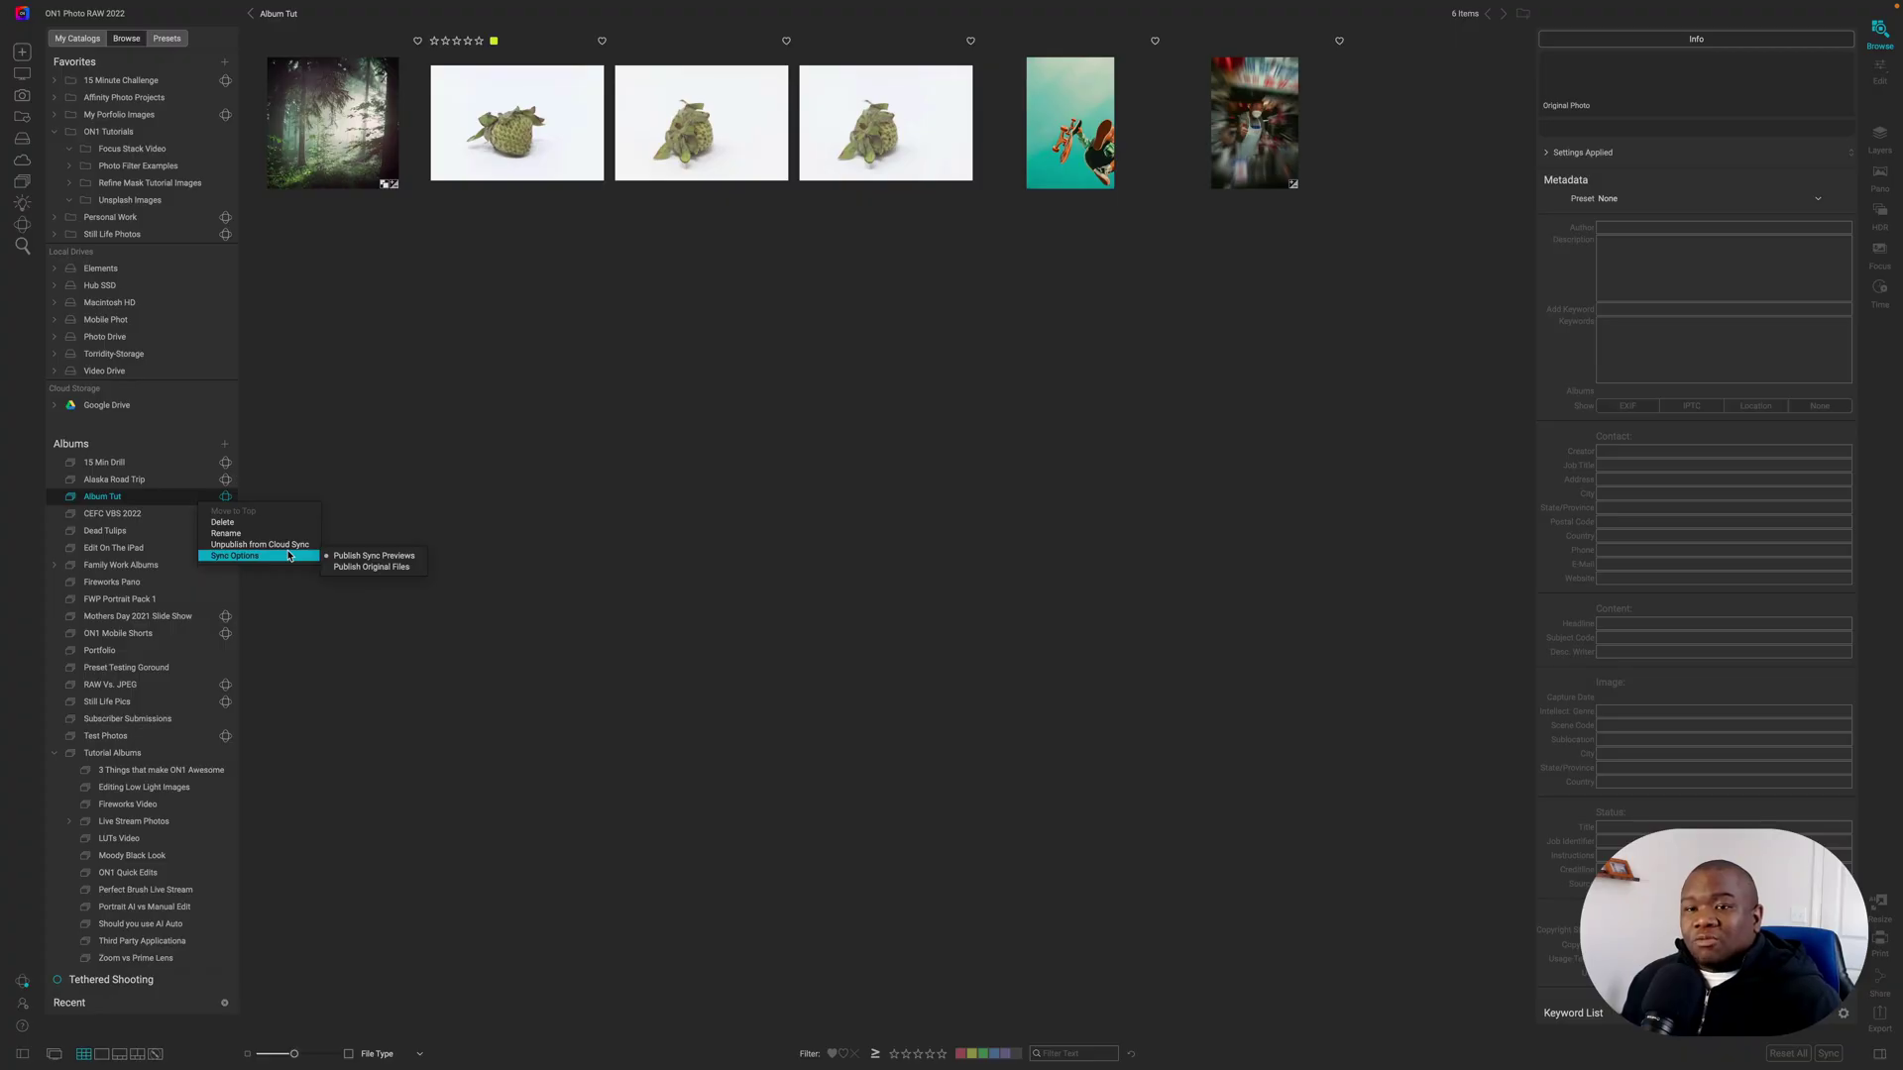
- Dismiss the Sync Options menu, leaving Album Tut's six photos displayed
left_click(292, 579)
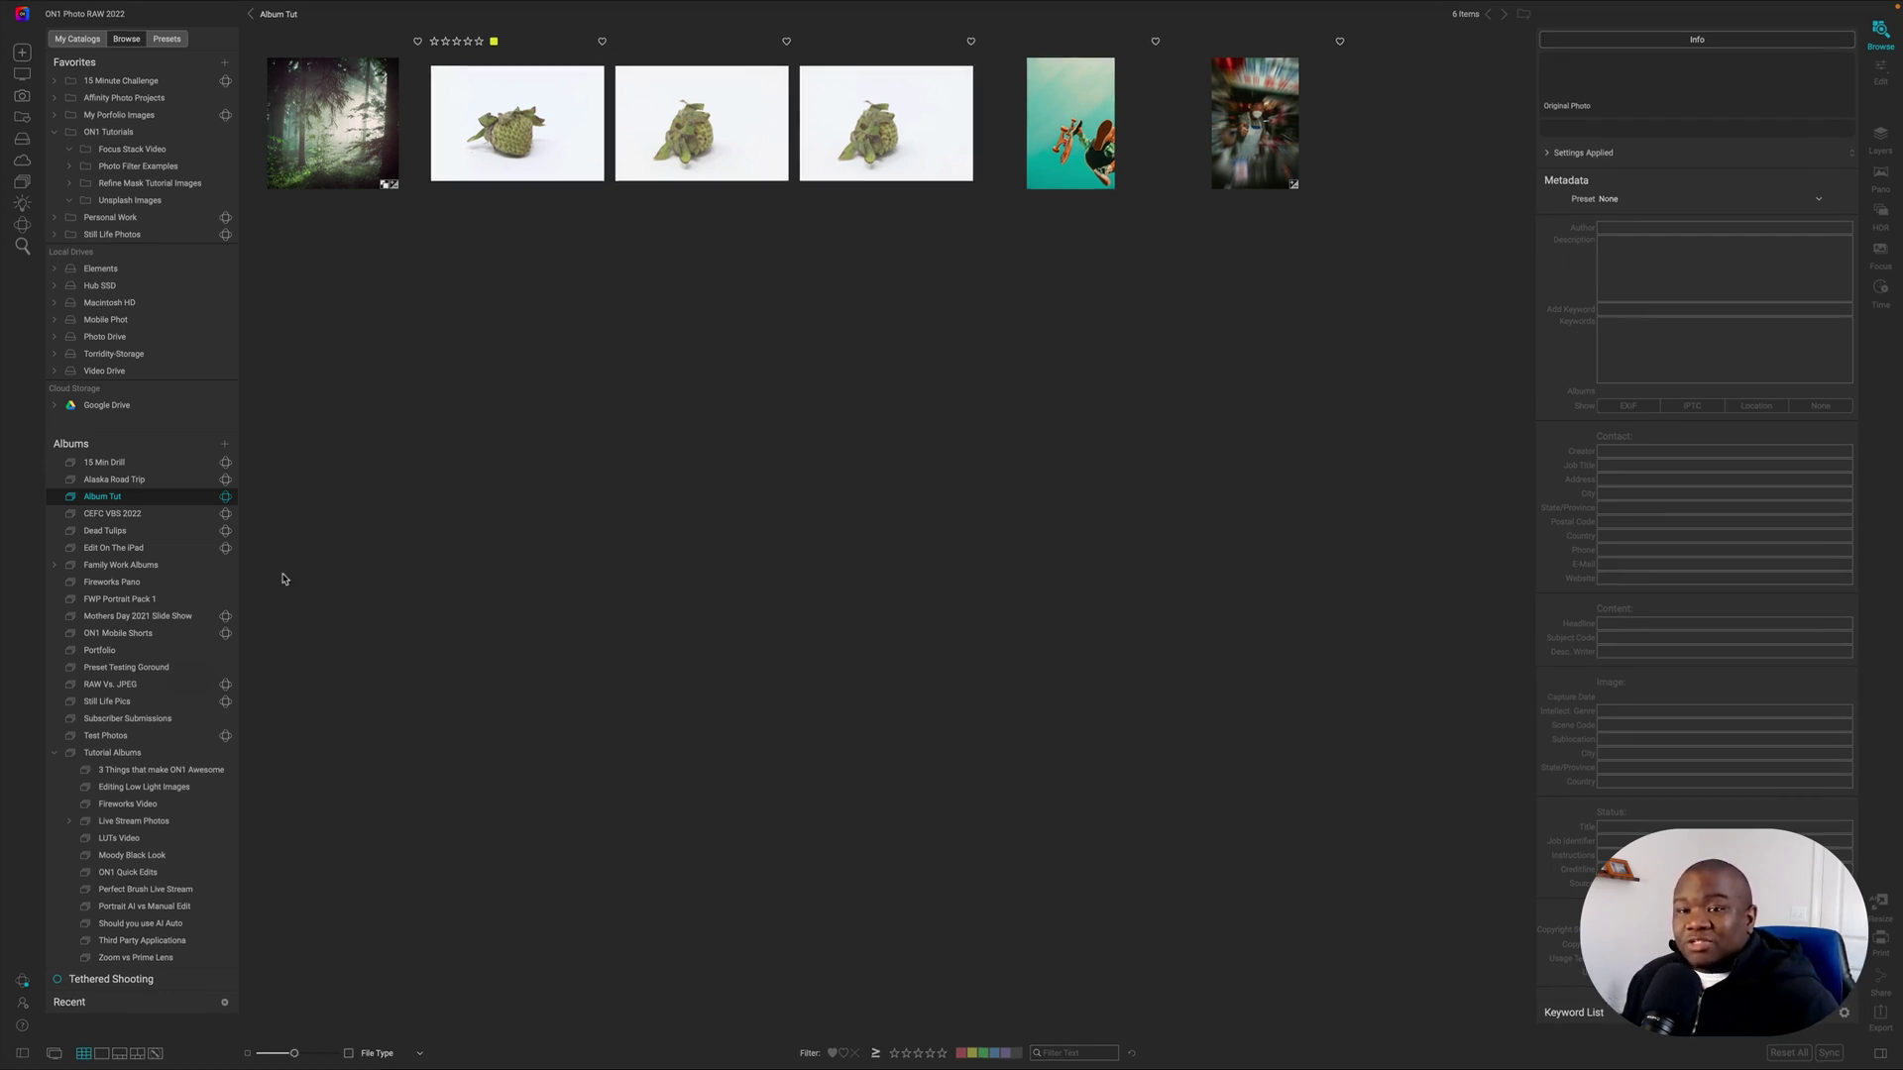
- Expand Family Work Albums to show its four slide show and print sub-albums
left_click(54, 563)
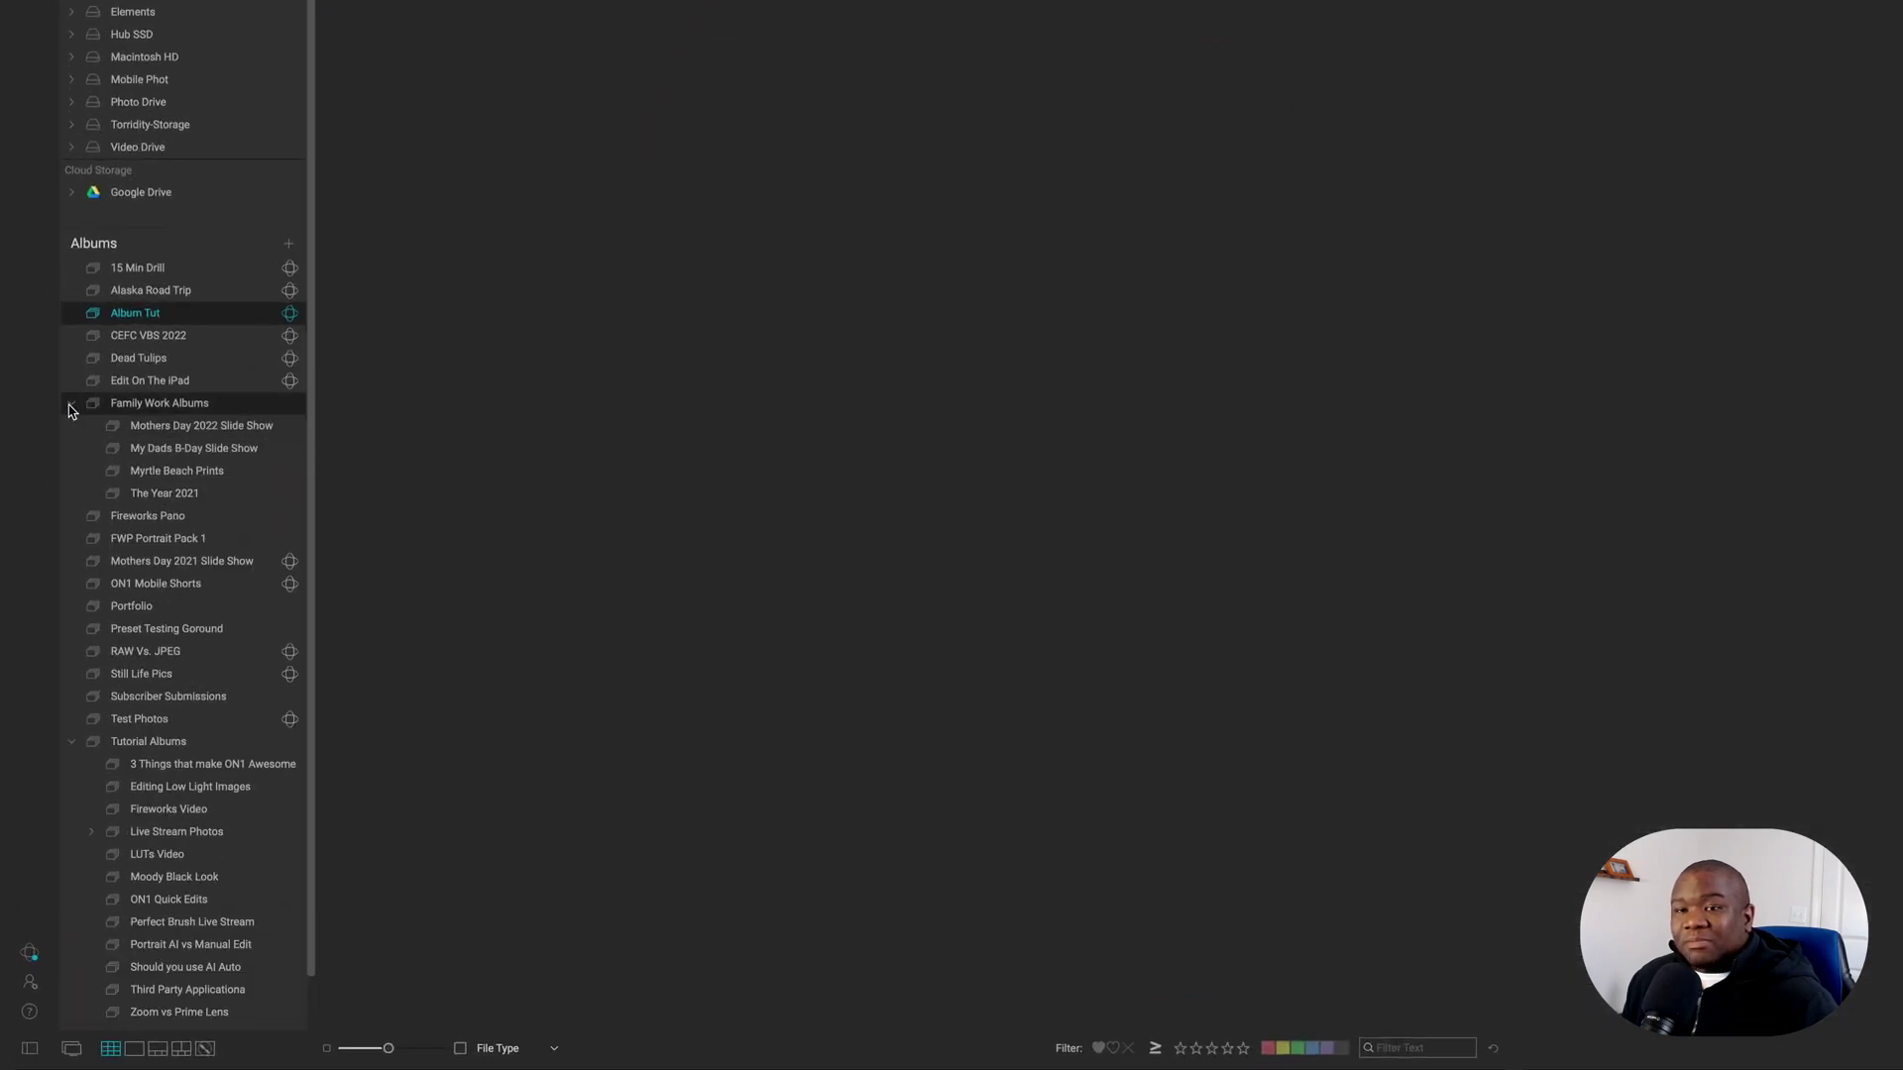